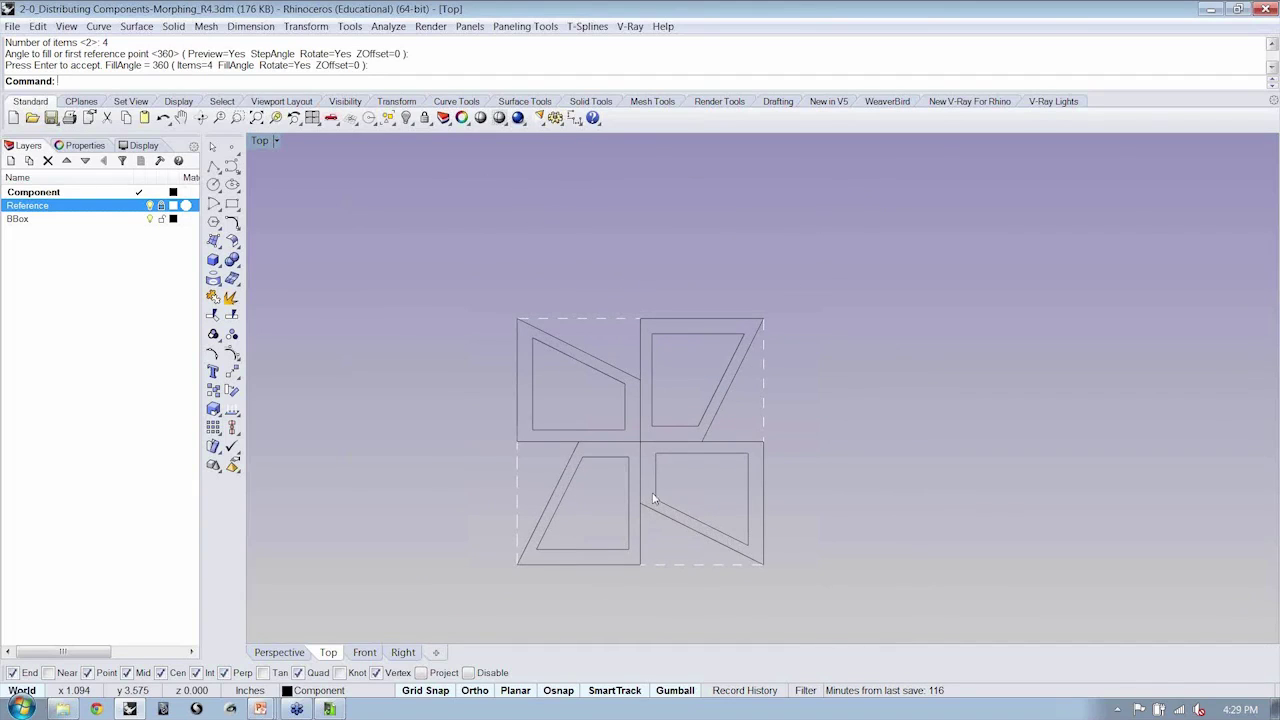
Unlock the Reference layer and copy the four-panel pinwheel pattern with its dashed boundary straight up, using the spacing between the existing rows.
{"action": "right_click_drag", "start_coordinate": [651, 511], "coordinate": [700, 463]}
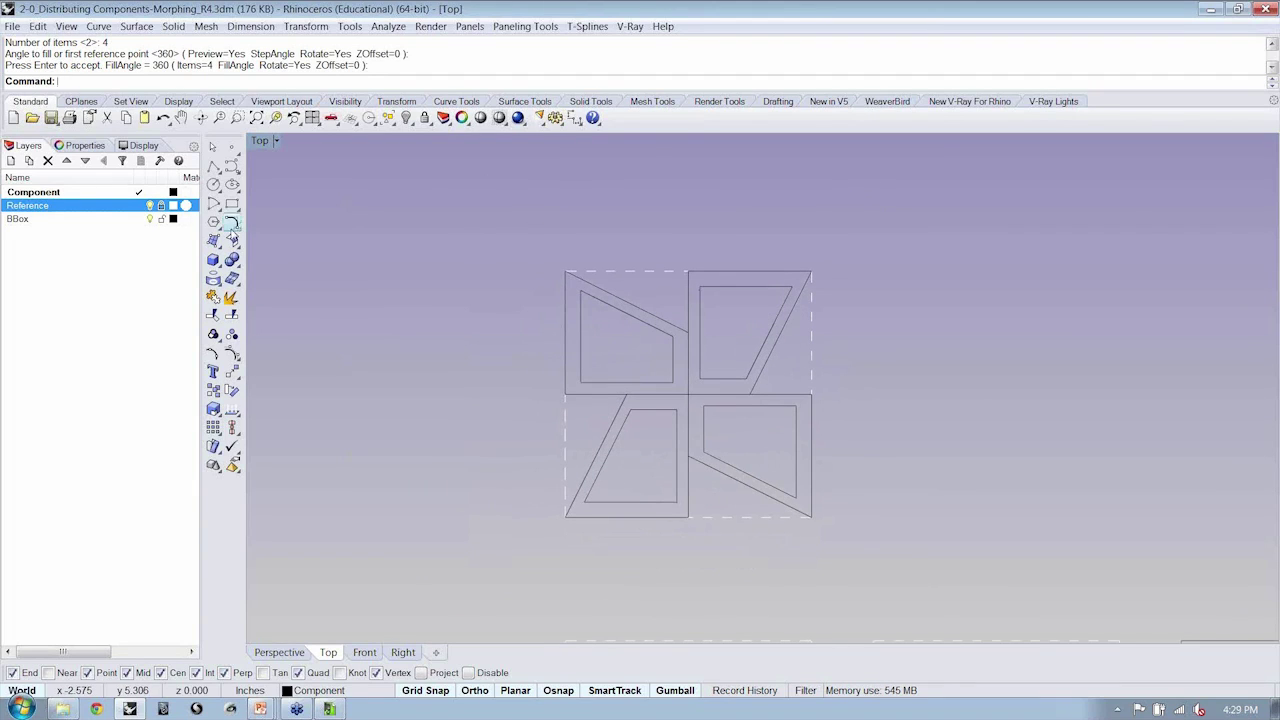
{"action": "left_click", "coordinate": [163, 206]}
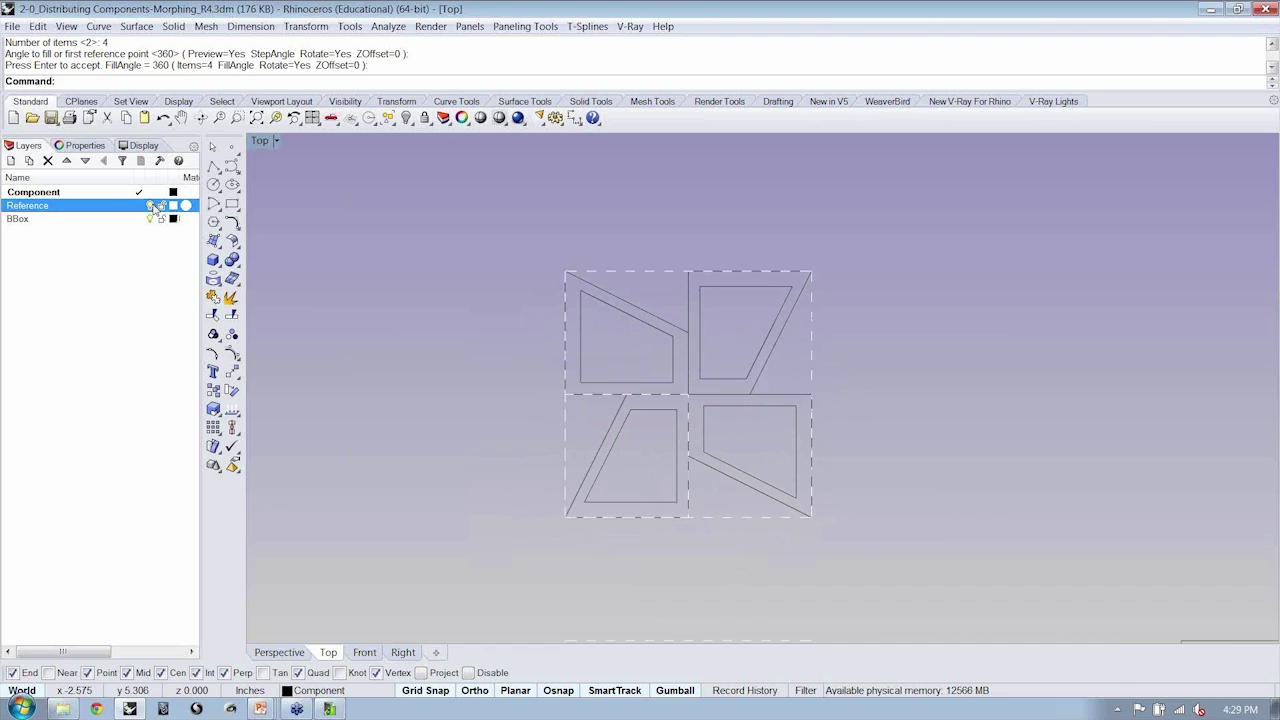
{"action": "left_click_drag", "start_coordinate": [640, 358], "coordinate": [640, 359]}
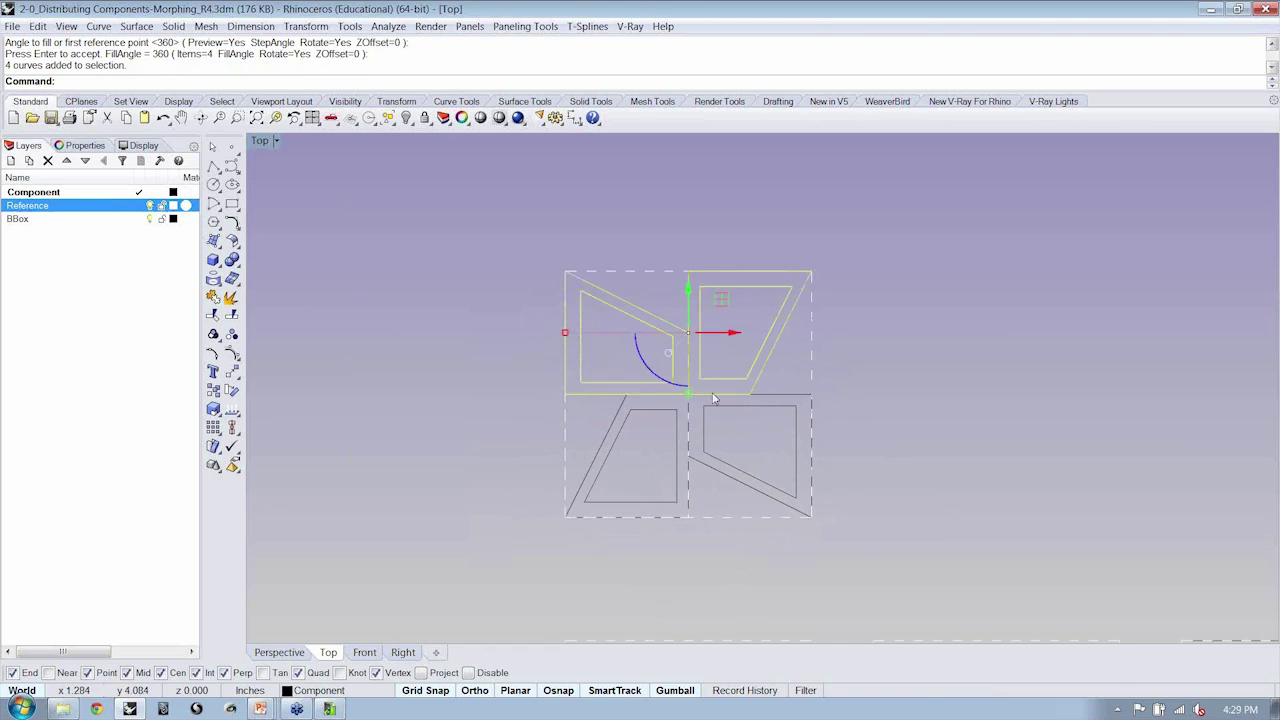
{"action": "left_click_drag", "start_coordinate": [718, 456], "coordinate": [718, 457], "text": "shift"}
{"action": "left_click_drag", "start_coordinate": [643, 490], "coordinate": [572, 498], "text": "shift"}
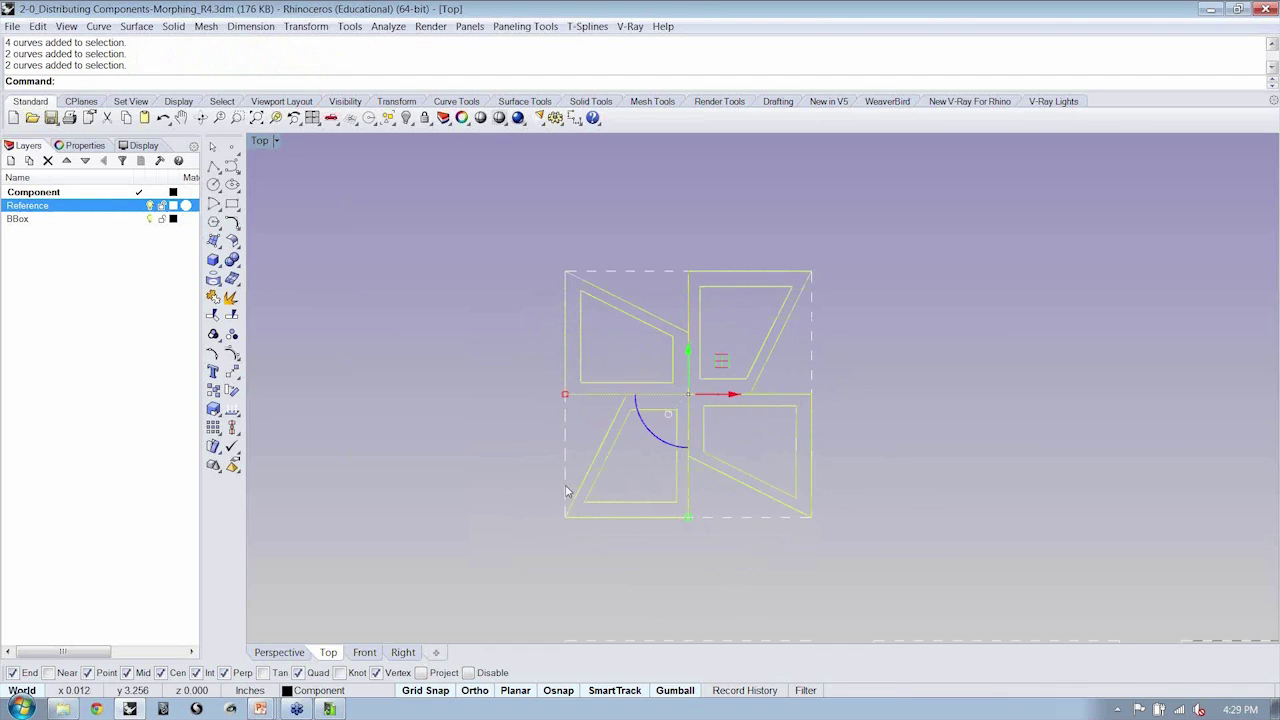
{"action": "left_click", "coordinate": [611, 270], "text": "shift"}
{"action": "right_click_drag", "start_coordinate": [687, 299], "coordinate": [509, 307]}
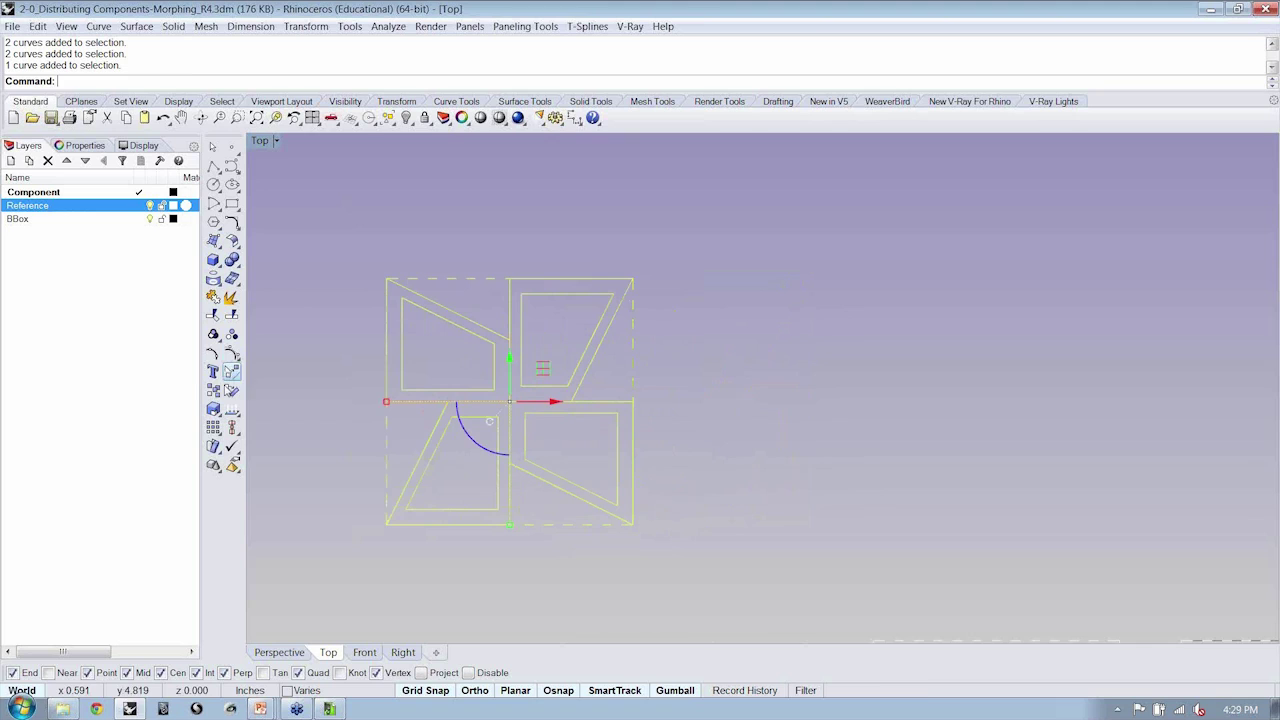
{"action": "left_click", "coordinate": [213, 391]}
{"action": "scroll", "coordinate": [677, 400], "scroll_direction": "down", "scroll_amount": 4}
{"action": "right_click_drag", "start_coordinate": [751, 460], "coordinate": [659, 517]}
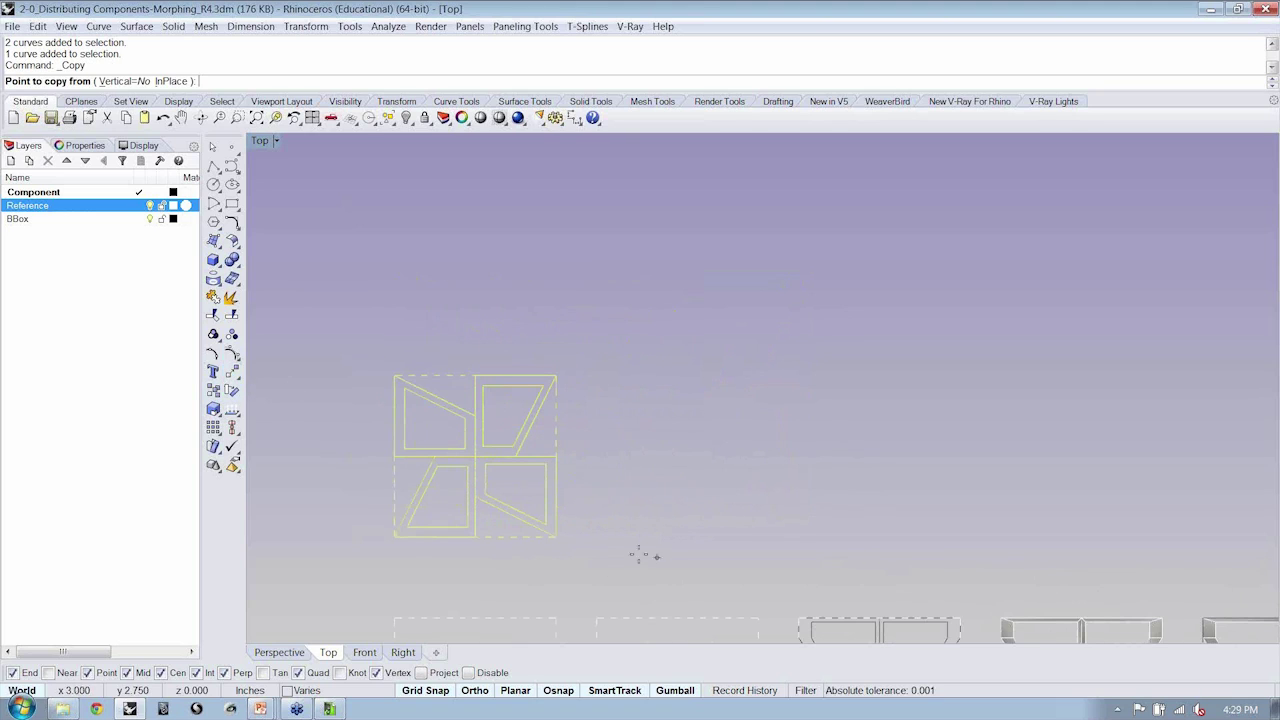
{"action": "left_click", "coordinate": [557, 618]}
{"action": "left_click", "coordinate": [557, 376]}
{"action": "key", "text": "Return"}
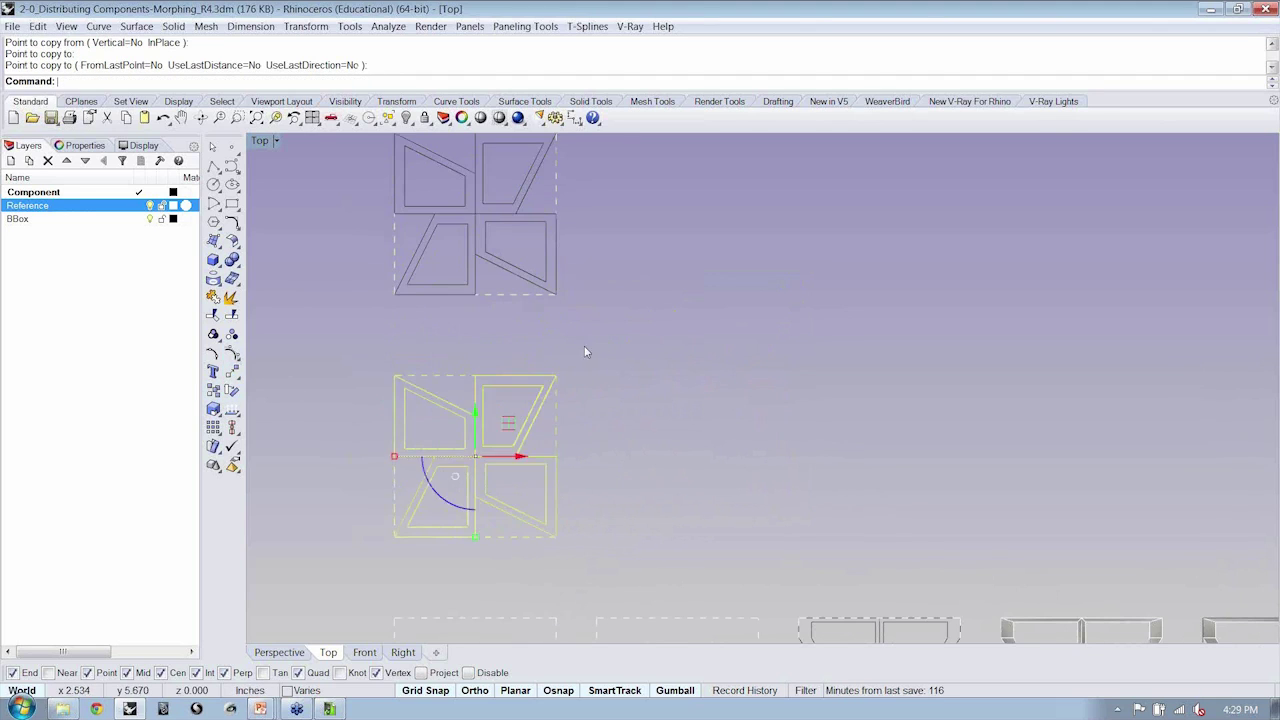
Copy the upper pattern's dashed boundary and all panels except the lower-left one to the next column rightward, and delete those originals.
{"action": "left_click", "coordinate": [585, 347]}
{"action": "right_click_drag", "start_coordinate": [423, 255], "coordinate": [596, 452]}
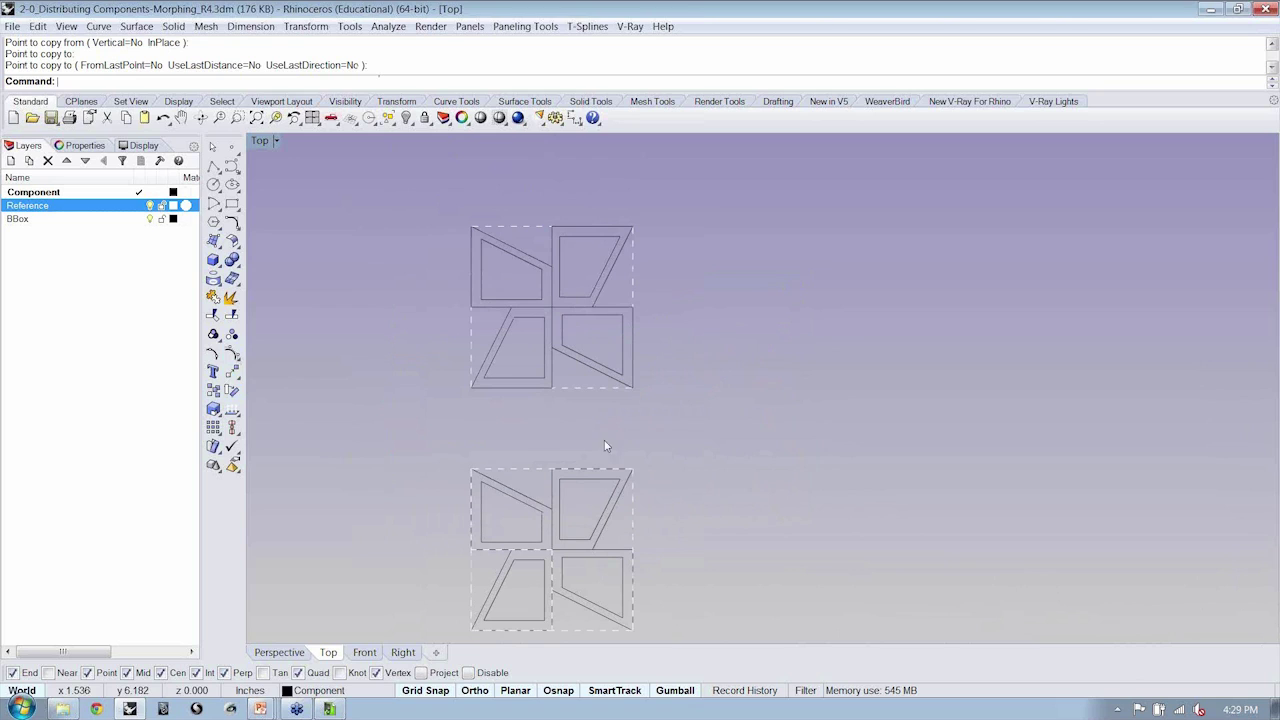
{"action": "left_click", "coordinate": [599, 273]}
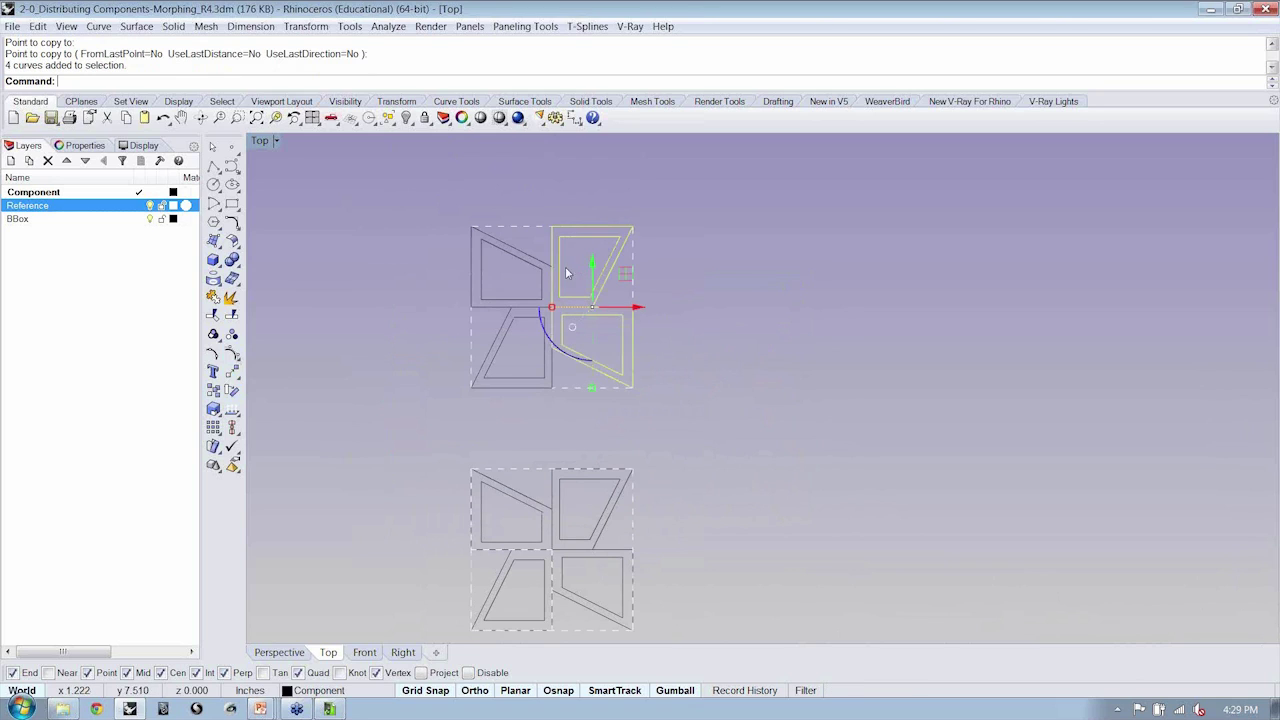
{"action": "left_click", "coordinate": [556, 331], "text": "shift"}
{"action": "left_click", "coordinate": [518, 234], "text": "shift"}
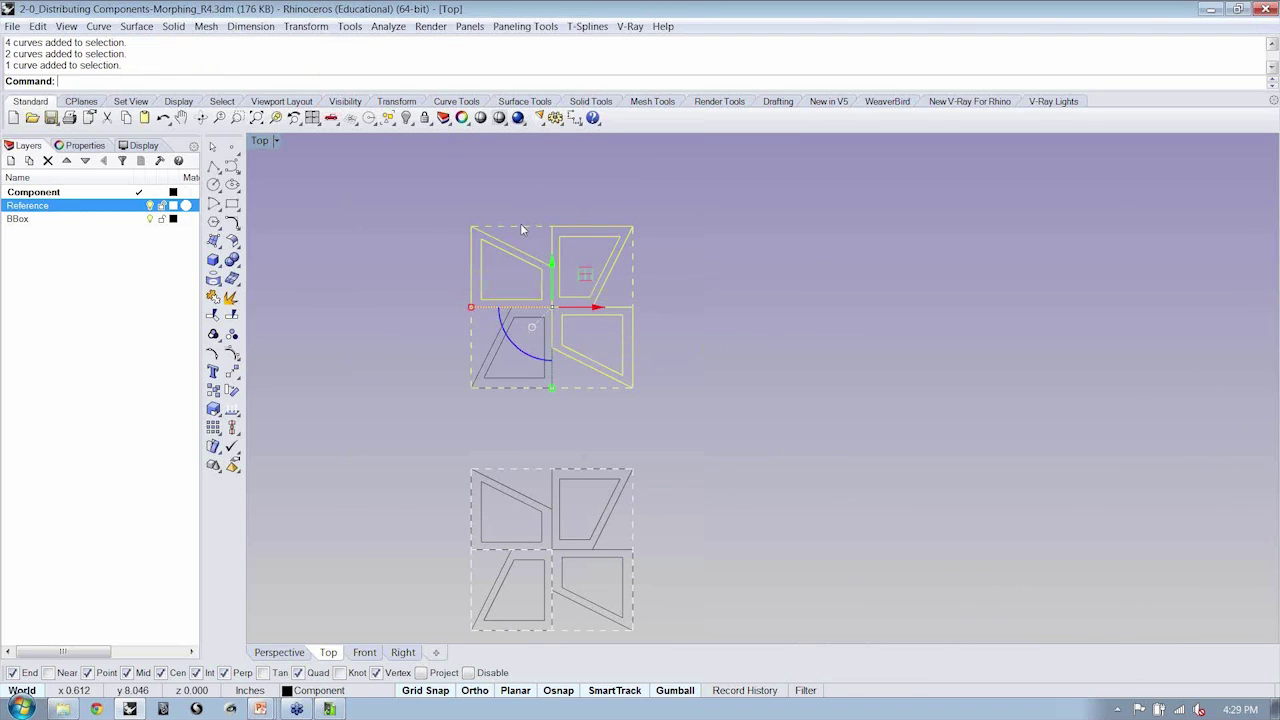
{"action": "left_click", "coordinate": [213, 392]}
{"action": "scroll", "coordinate": [560, 294], "scroll_direction": "down", "scroll_amount": 3}
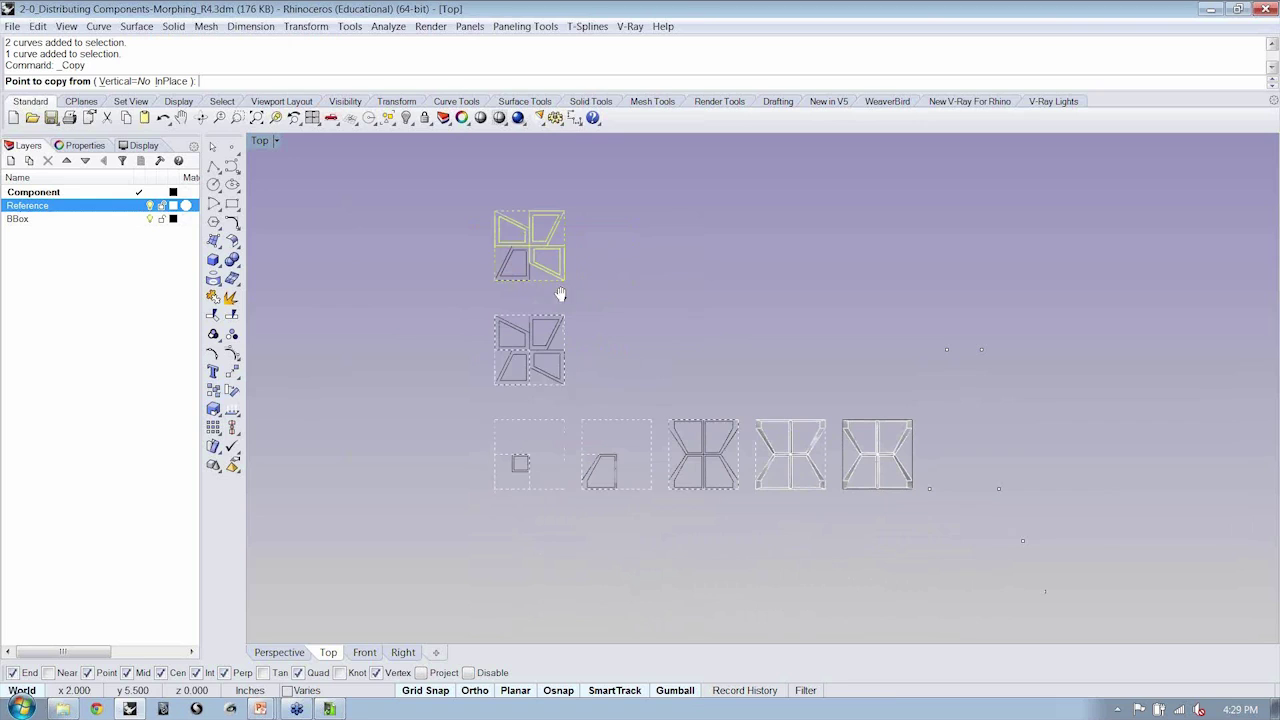
{"action": "left_click", "coordinate": [494, 418]}
{"action": "left_click", "coordinate": [582, 418]}
{"action": "key", "text": "Return"}
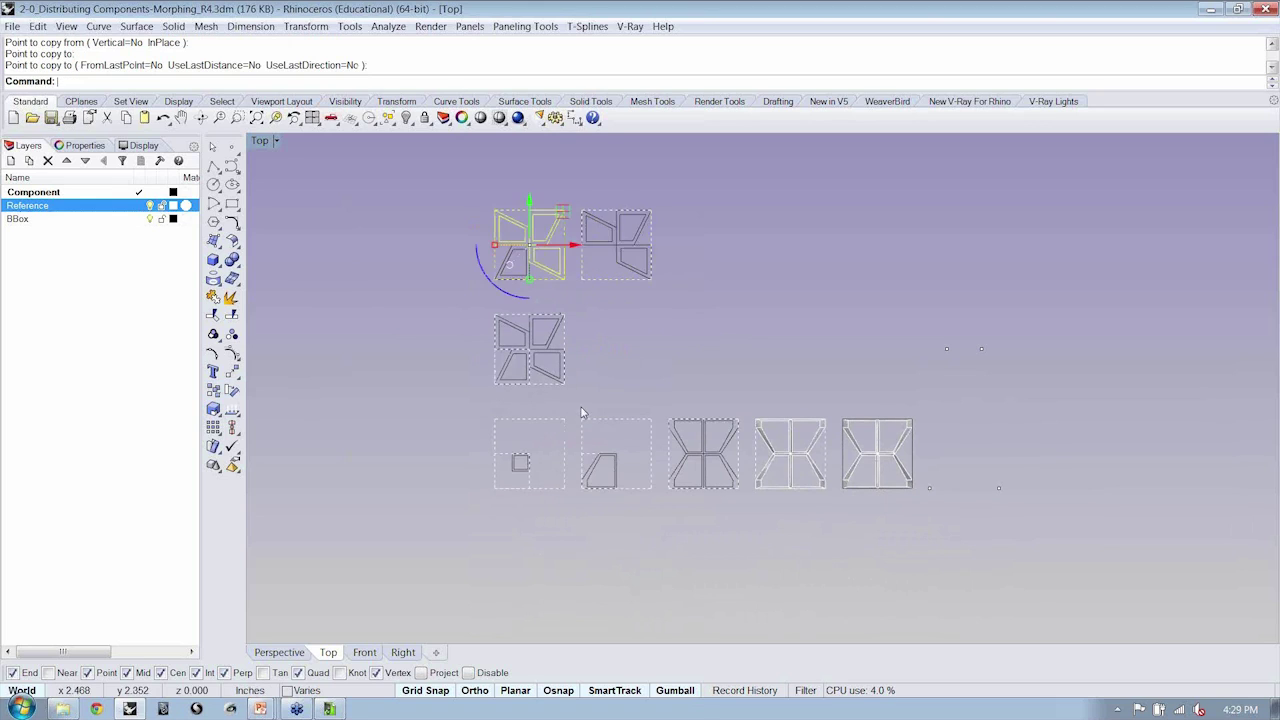
{"action": "scroll", "coordinate": [531, 194], "scroll_direction": "up", "scroll_amount": 5}
{"action": "key", "text": "Delete"}
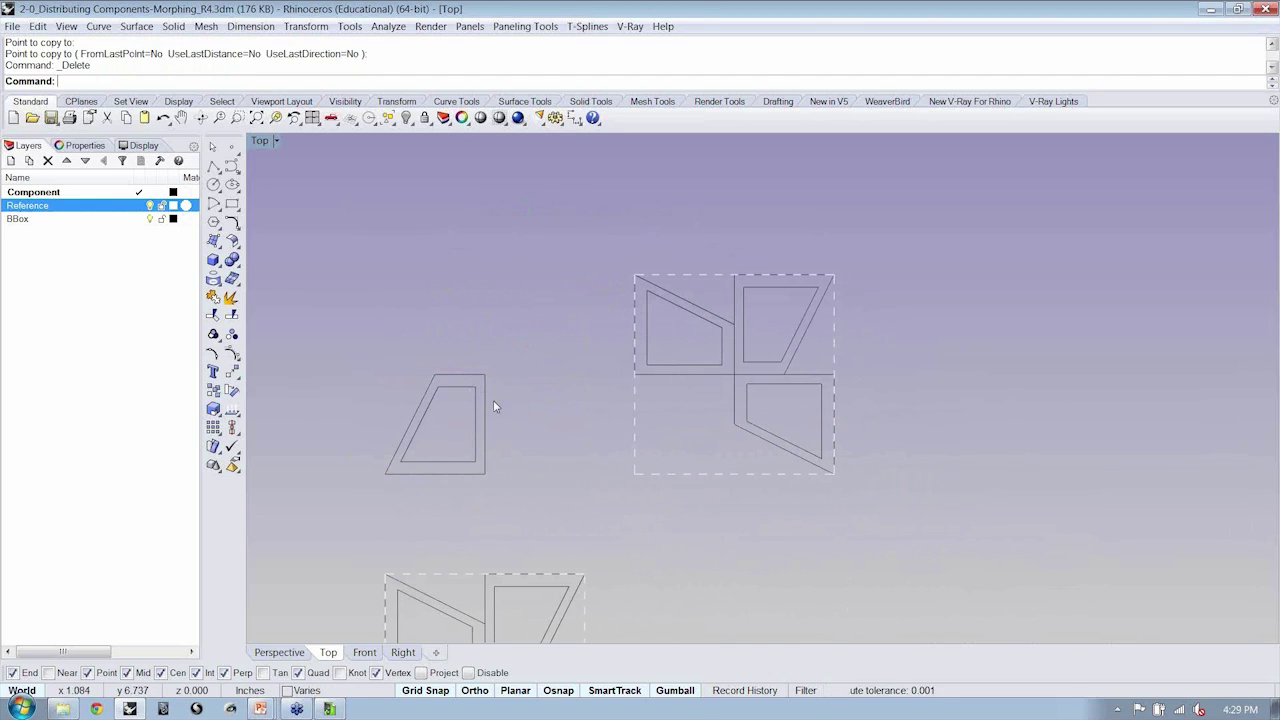
Copy the remaining single panel into the empty lower-left quadrant of the pinwheel pattern beside it.
{"action": "left_click", "coordinate": [456, 434]}
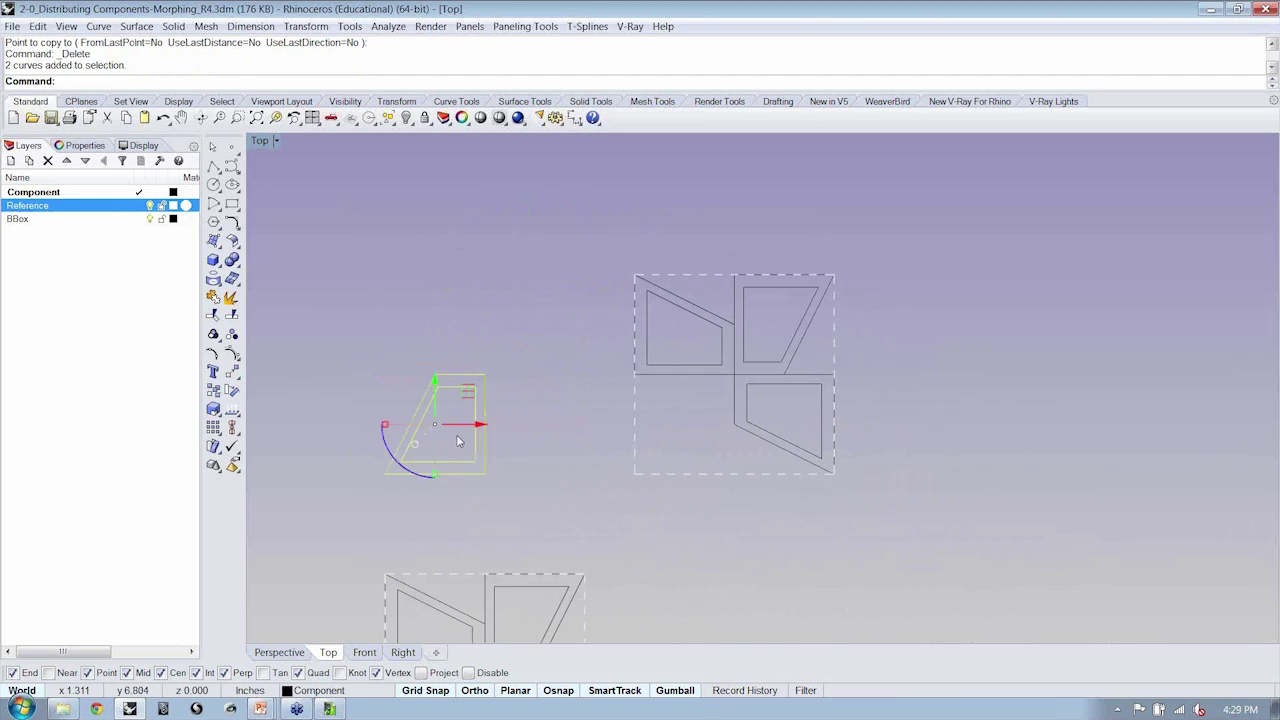
{"action": "left_click", "coordinate": [232, 408]}
{"action": "left_click", "coordinate": [384, 474]}
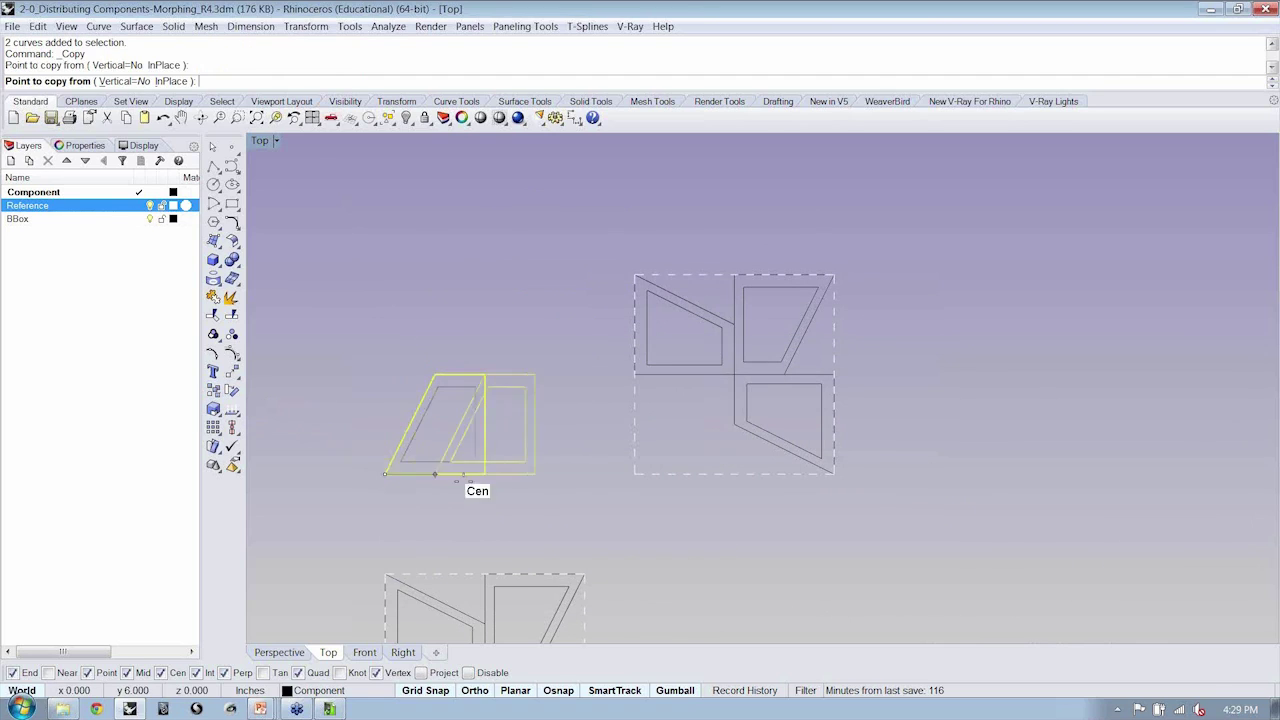
{"action": "left_click", "coordinate": [635, 474]}
{"action": "key", "text": "Return"}
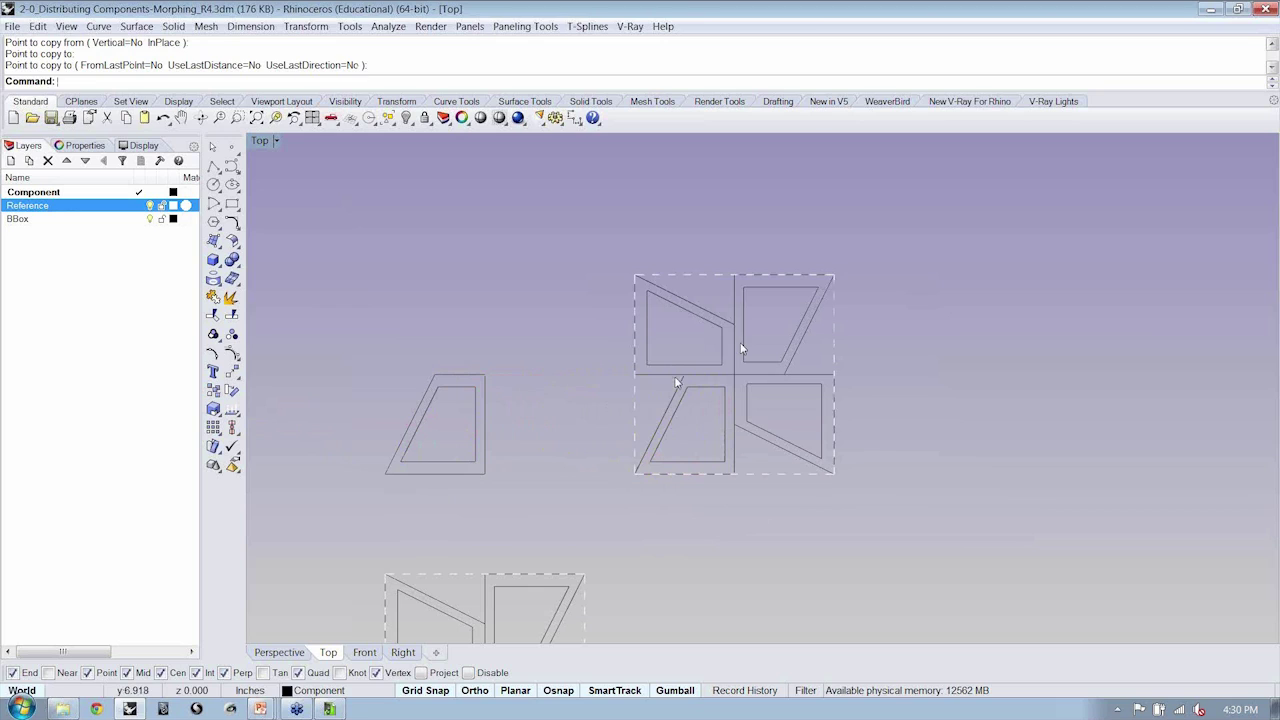
Copy the pinwheel pattern's dashed boundary around the single panel, matching their lower-left corners.
{"action": "left_click", "coordinate": [636, 418]}
{"action": "left_click", "coordinate": [213, 391]}
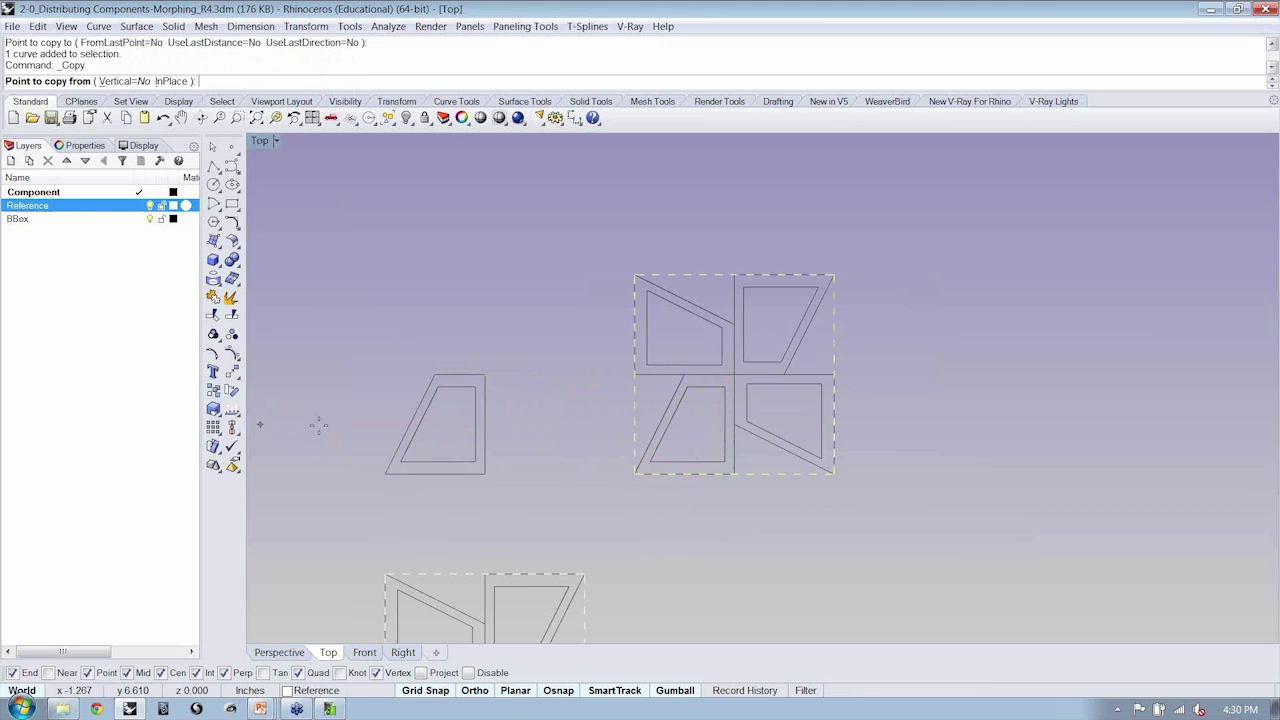
{"action": "left_click", "coordinate": [635, 474]}
{"action": "left_click", "coordinate": [385, 474]}
{"action": "key", "text": "Return"}
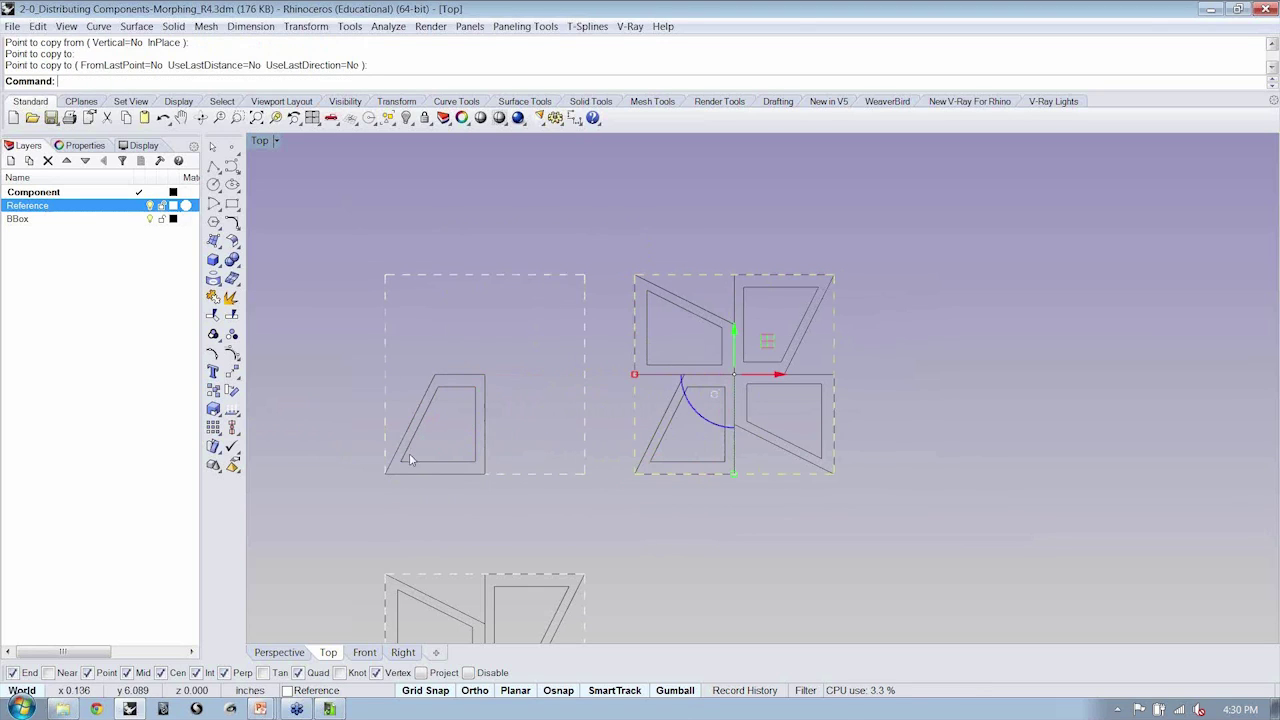
Mirror the single panel about the vertical centre line of its dashed boundary, keeping the original.
{"action": "left_click_drag", "start_coordinate": [492, 358], "coordinate": [395, 466]}
{"action": "left_click", "coordinate": [305, 26]}
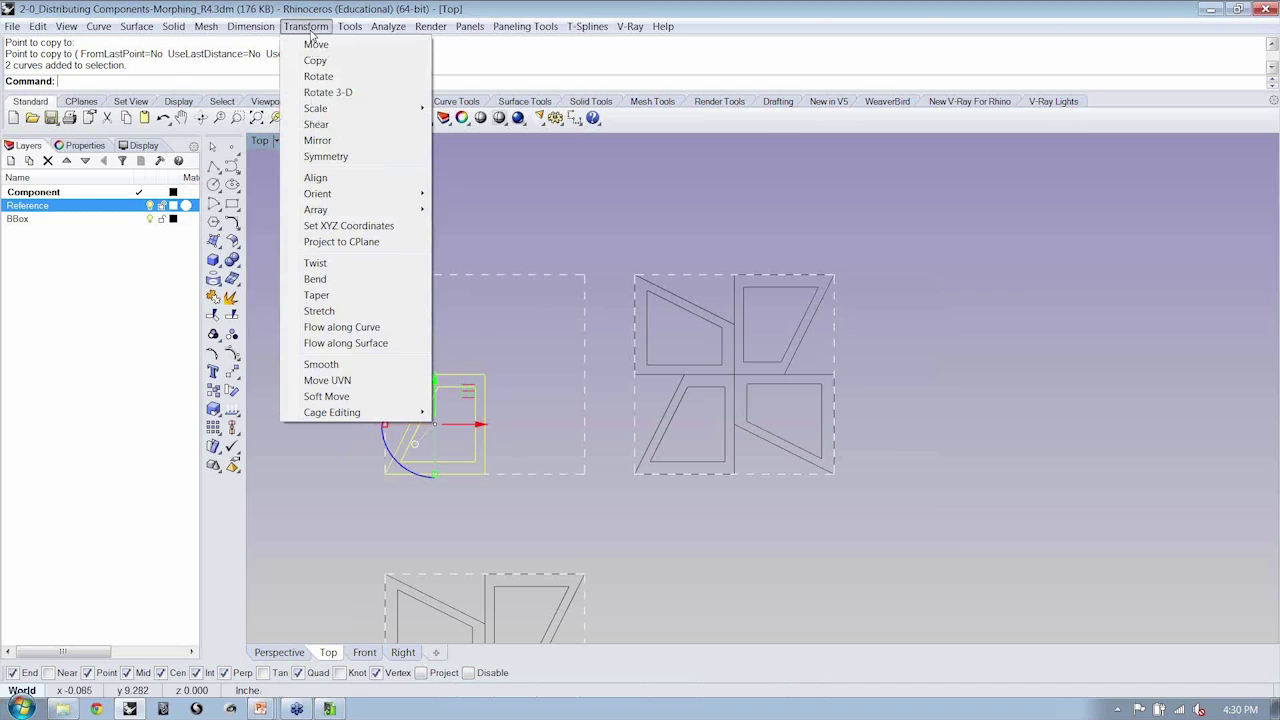
{"action": "left_click", "coordinate": [317, 140]}
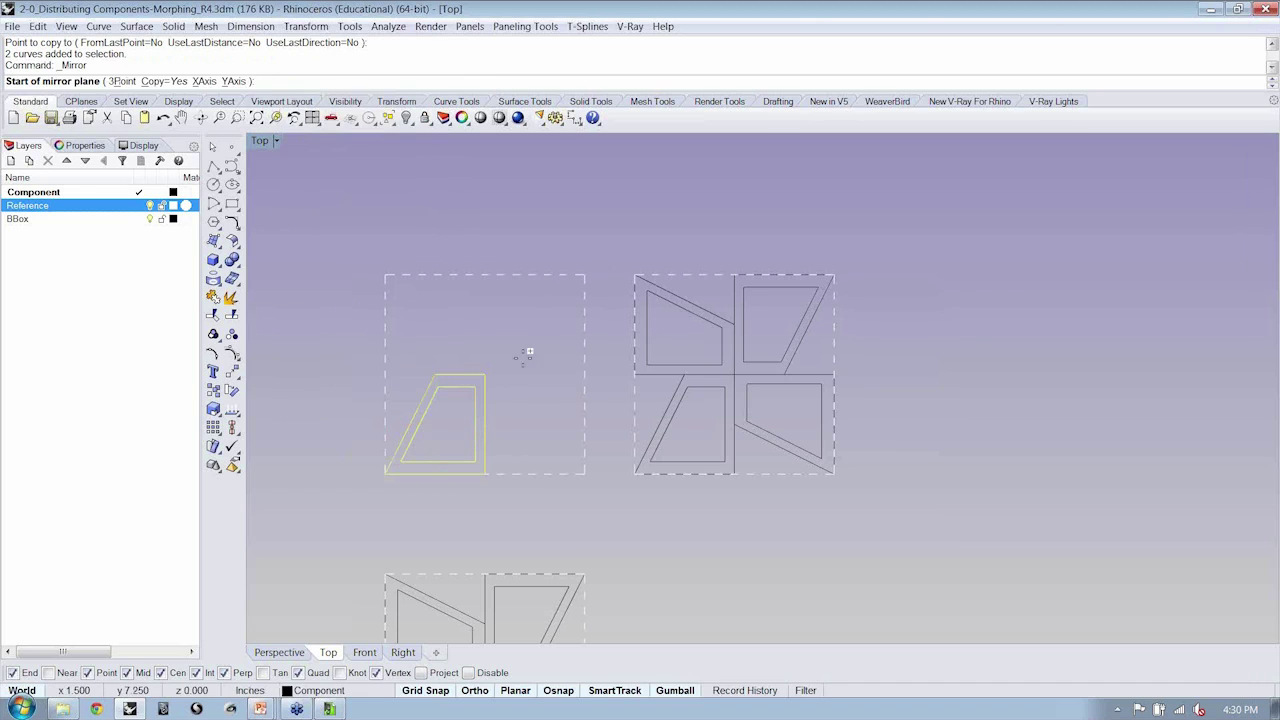
{"action": "left_click", "coordinate": [485, 374]}
{"action": "left_click", "coordinate": [485, 332]}
Mirror the two lower panels about the horizontal centre line of the boundary to fill the upper half.
{"action": "left_click_drag", "start_coordinate": [501, 354], "coordinate": [474, 394]}
{"action": "key", "text": "Return"}
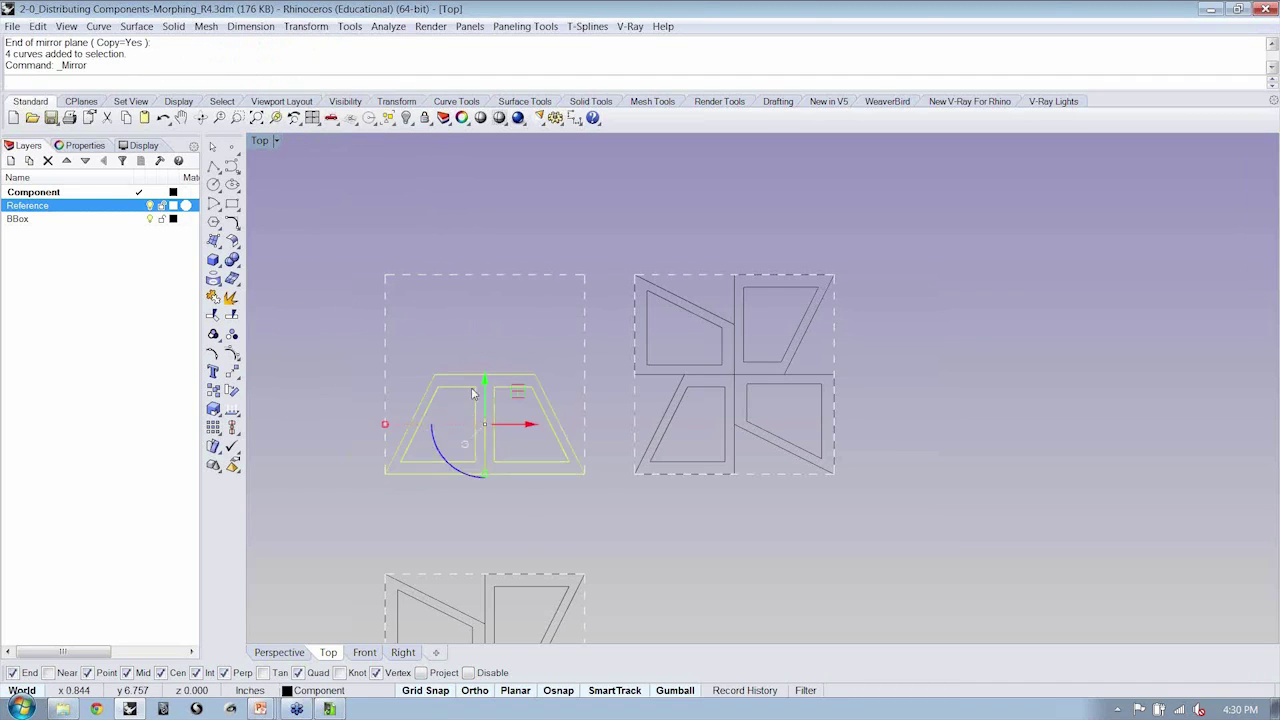
{"action": "left_click", "coordinate": [485, 374]}
{"action": "left_click", "coordinate": [459, 374]}
{"action": "left_click", "coordinate": [447, 338]}
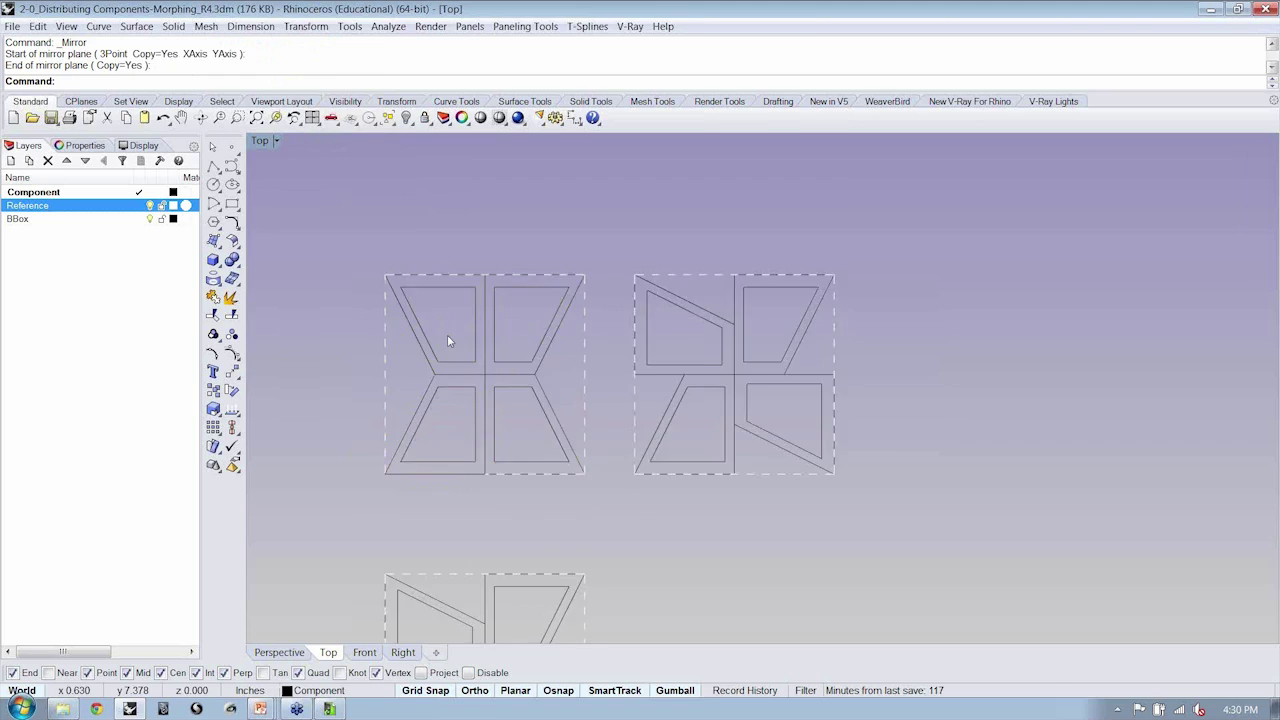
Copy the mirrored four-panel component with its boundary upward twice, corner to corner, to form a column of three.
{"action": "scroll", "coordinate": [447, 338], "scroll_direction": "down", "scroll_amount": 2}
{"action": "right_click_drag", "start_coordinate": [447, 338], "coordinate": [524, 394]}
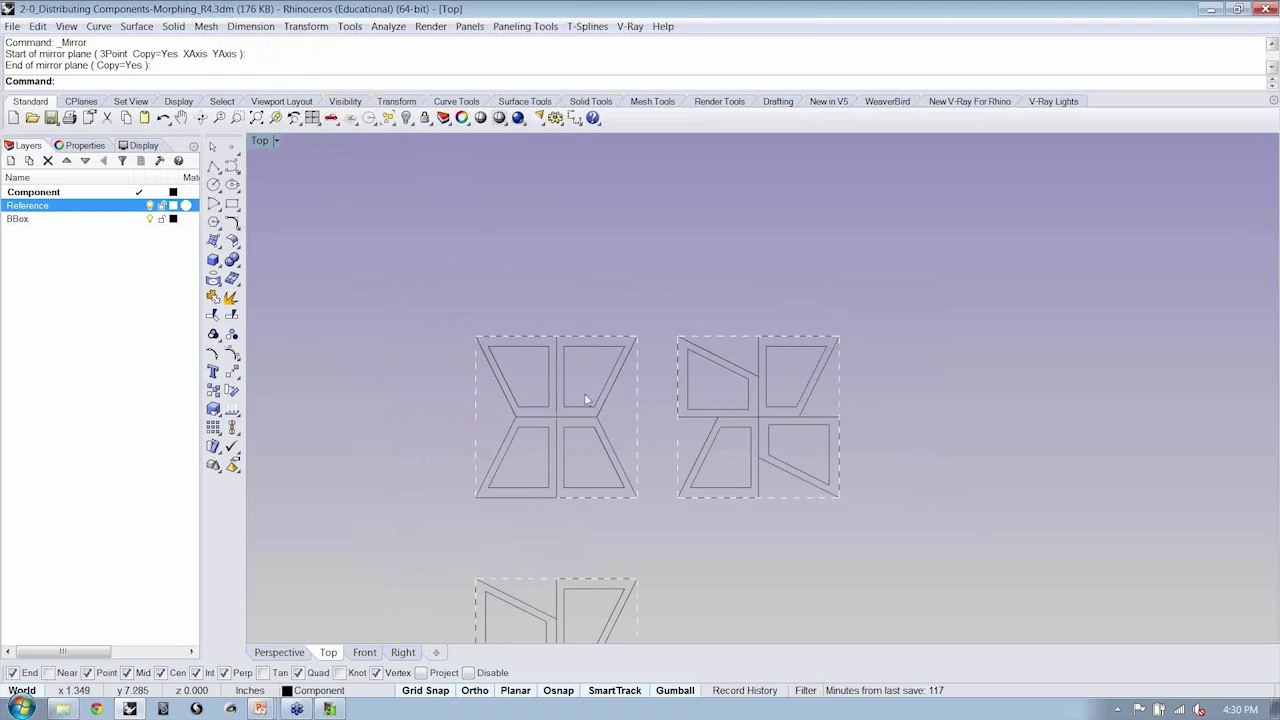
{"action": "left_click_drag", "start_coordinate": [478, 472], "coordinate": [477, 470]}
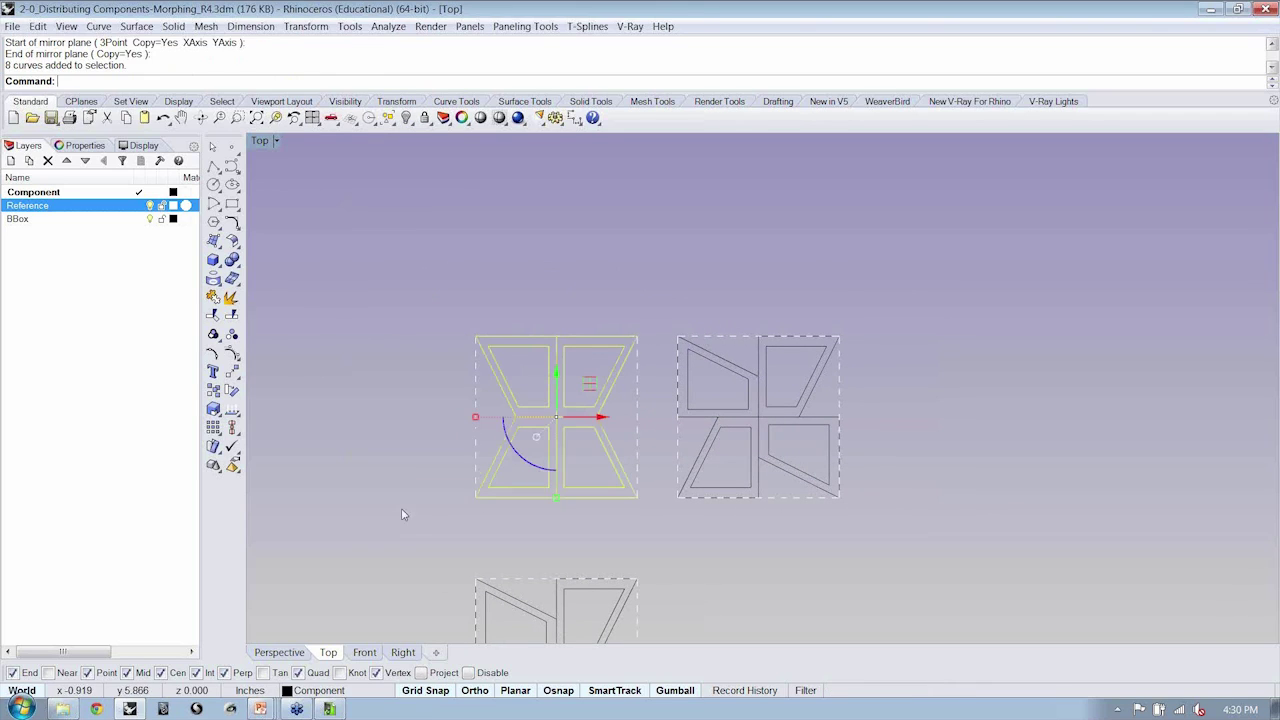
{"action": "left_click", "coordinate": [477, 470], "text": "shift"}
{"action": "left_click", "coordinate": [213, 390]}
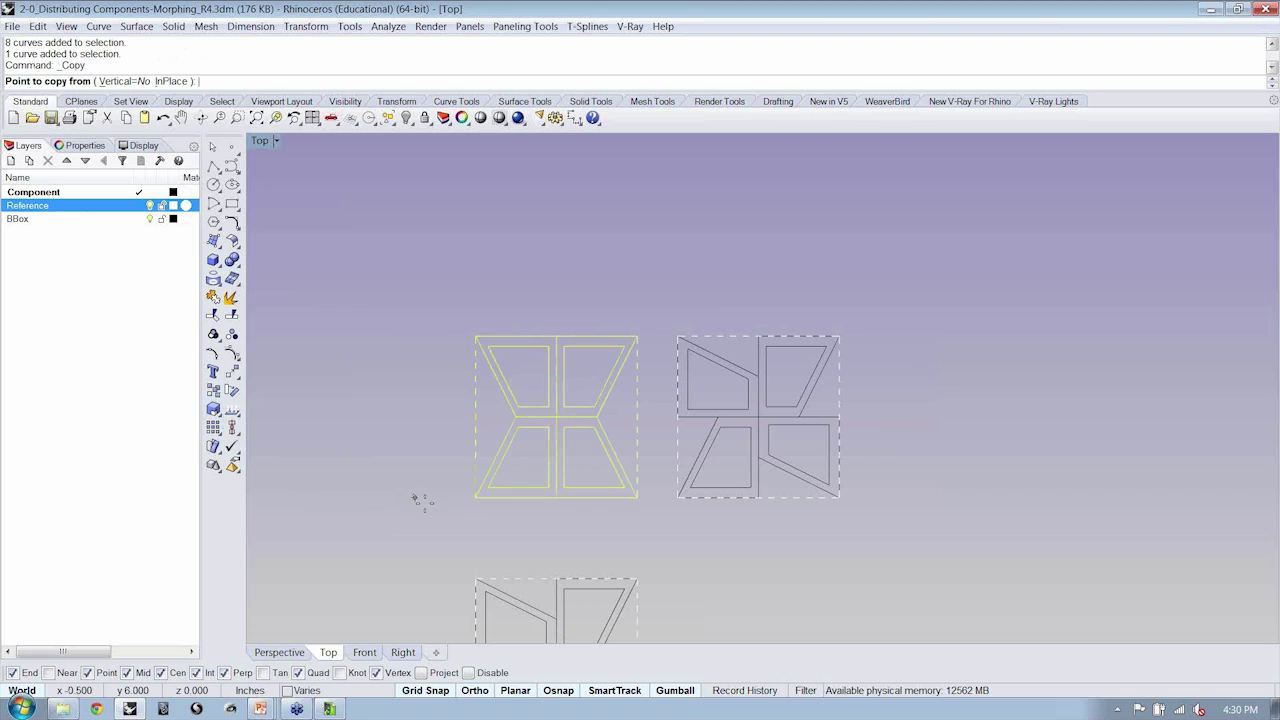
{"action": "left_click", "coordinate": [476, 497]}
{"action": "left_click", "coordinate": [476, 337]}
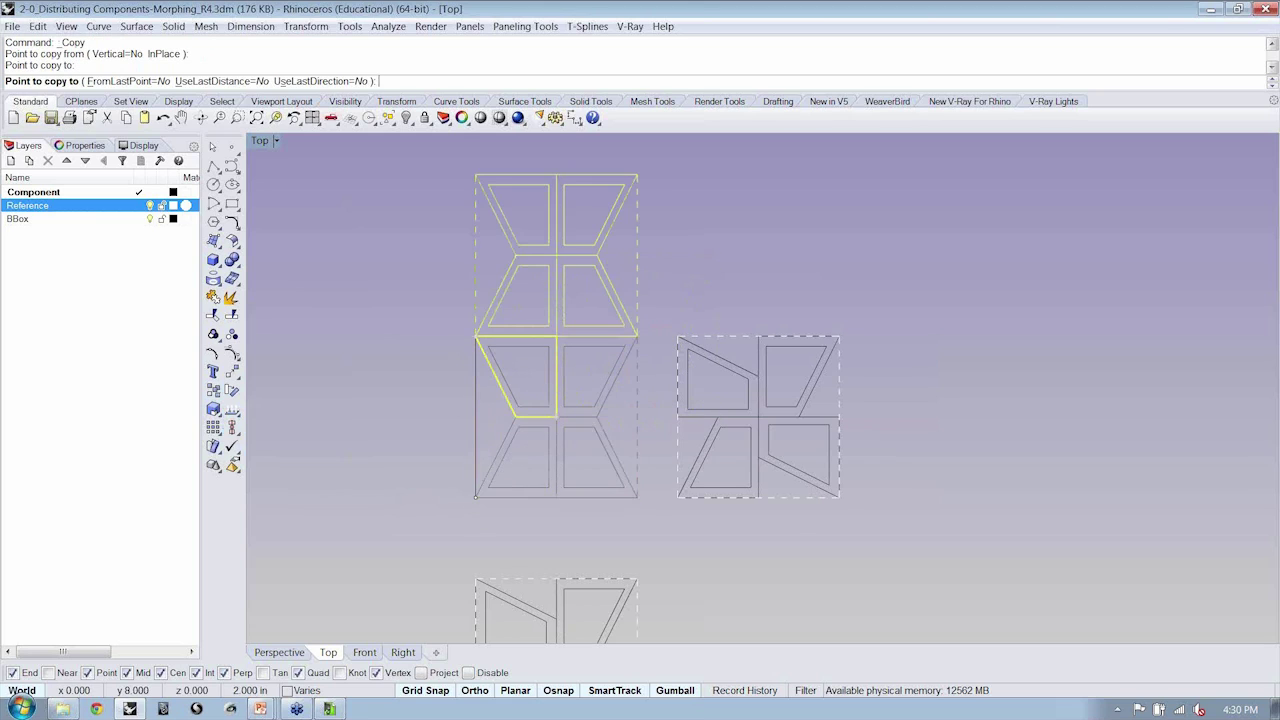
{"action": "right_click_drag", "start_coordinate": [476, 337], "coordinate": [466, 490]}
{"action": "left_click", "coordinate": [465, 327]}
{"action": "key", "text": "Return"}
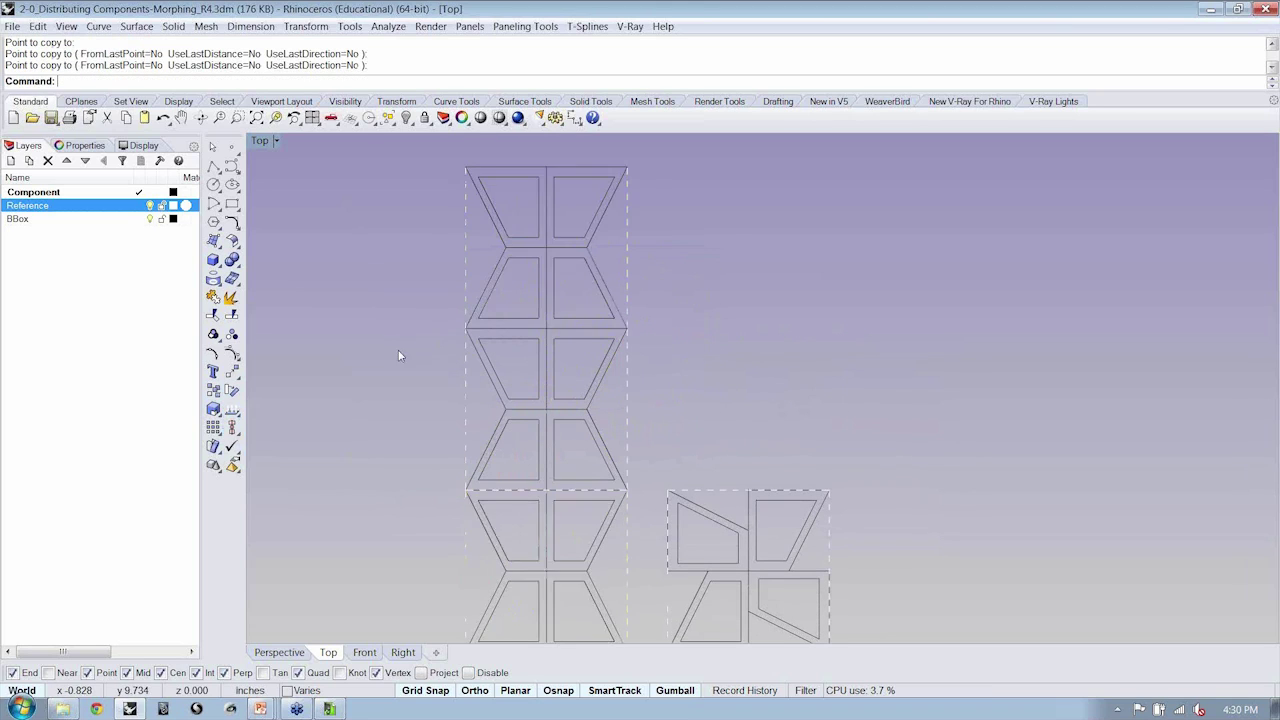
Copy the whole column of three mirrored components to its left so the two columns share an edge.
{"action": "scroll", "coordinate": [405, 353], "scroll_direction": "down", "scroll_amount": 2}
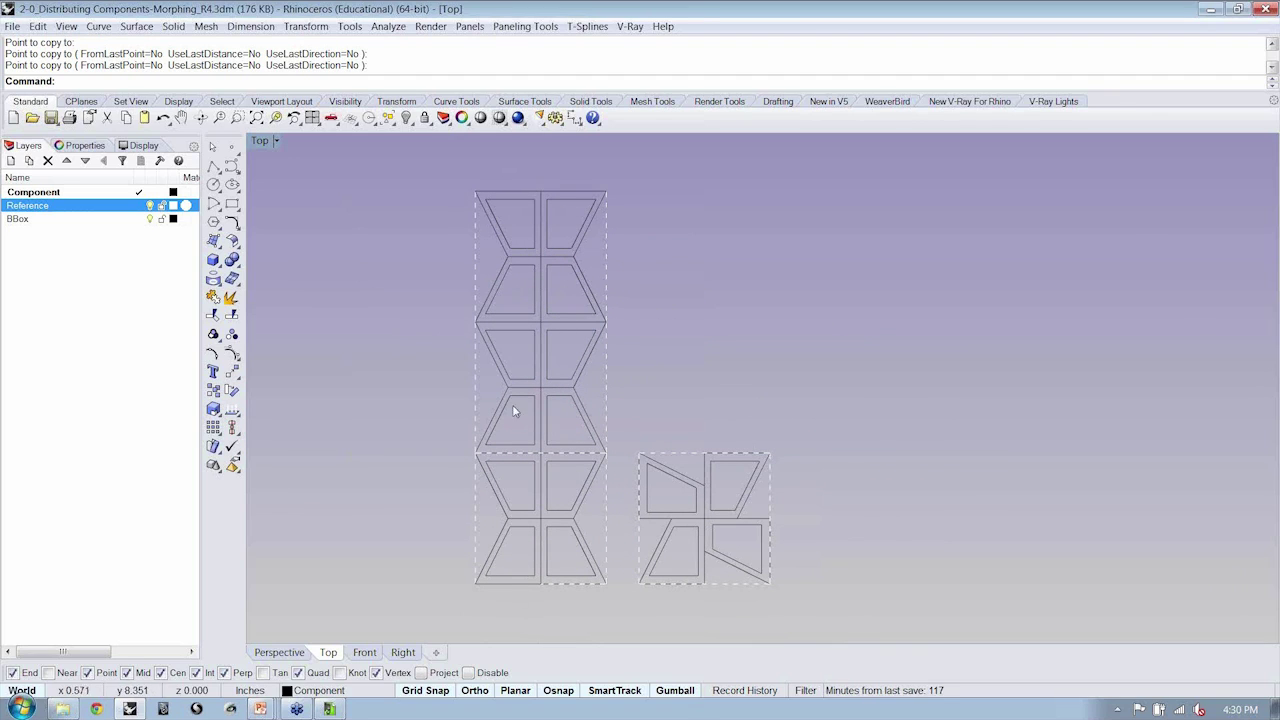
{"action": "left_click_drag", "start_coordinate": [520, 484], "coordinate": [499, 586]}
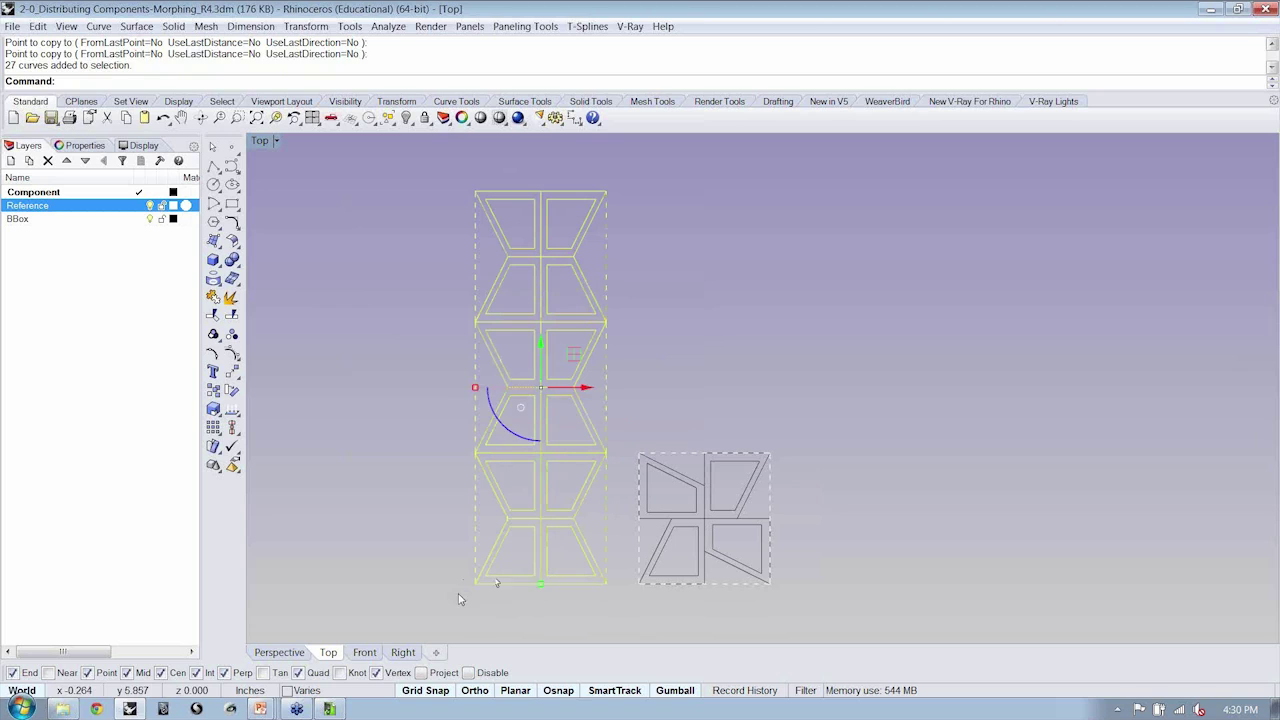
{"action": "key", "text": "Return"}
{"action": "left_click", "coordinate": [607, 586]}
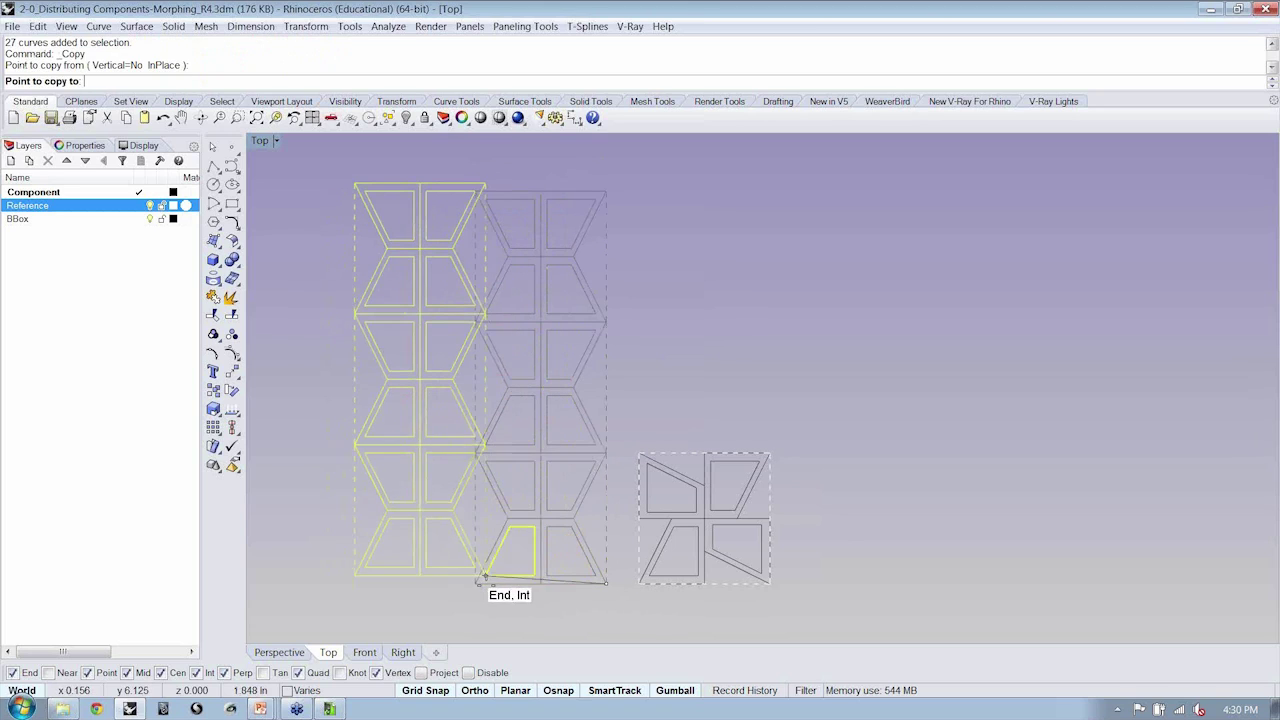
{"action": "left_click", "coordinate": [476, 592]}
{"action": "key", "text": "Escape"}
Draw a polyline from the lower-right component's left waist corner horizontally to the boundary's left edge, and down to the boundary's lower-left corner.
{"action": "right_click_drag", "start_coordinate": [535, 610], "coordinate": [560, 607]}
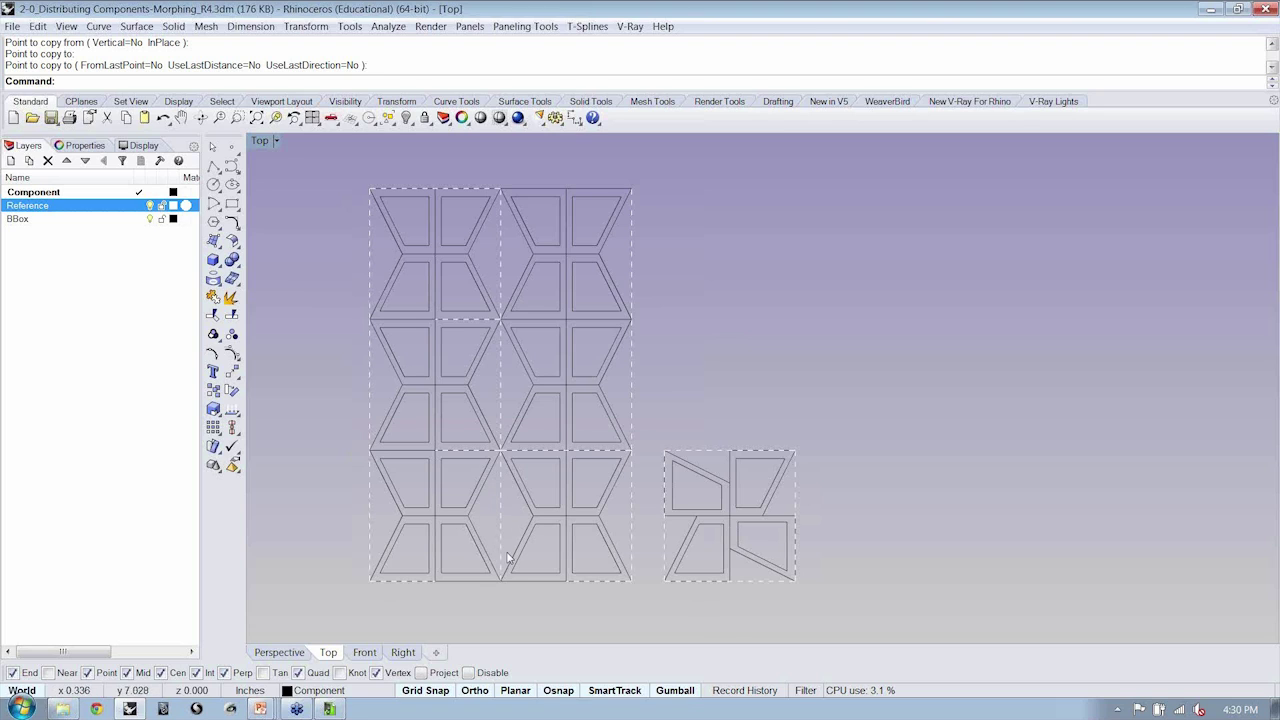
{"action": "scroll", "coordinate": [498, 456], "scroll_direction": "up", "scroll_amount": 5}
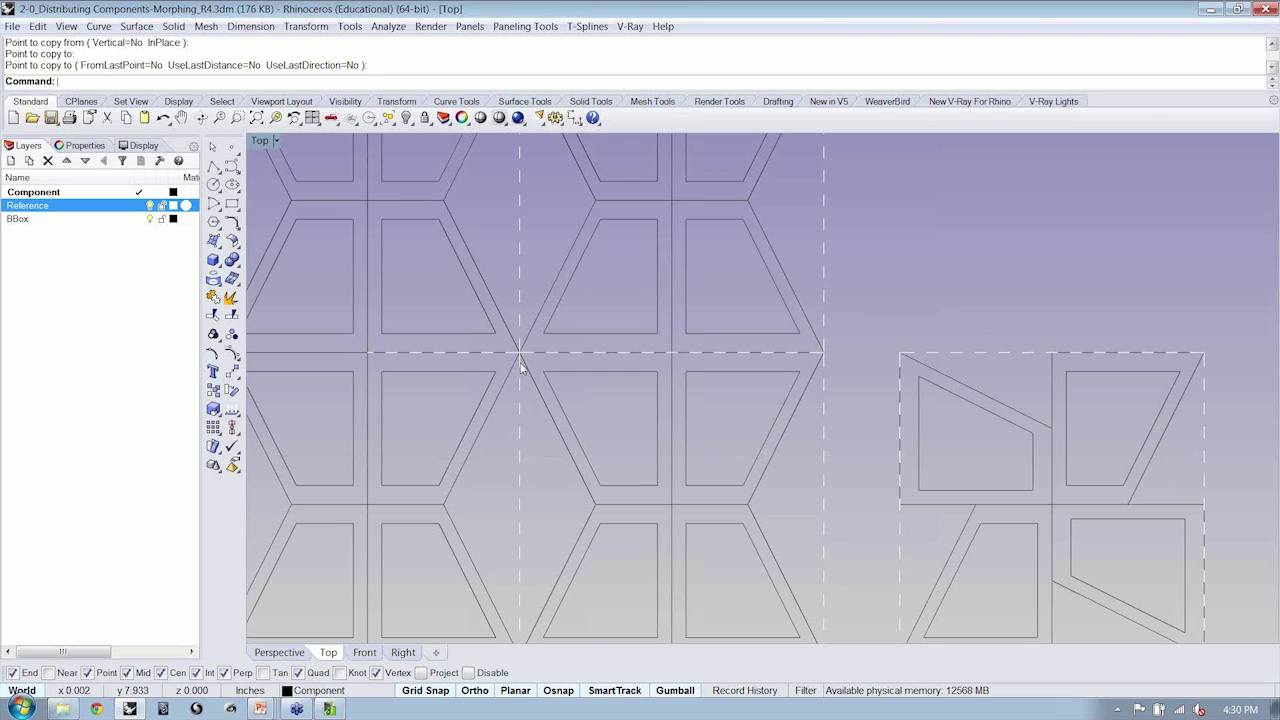
{"action": "right_click_drag", "start_coordinate": [525, 515], "coordinate": [503, 392]}
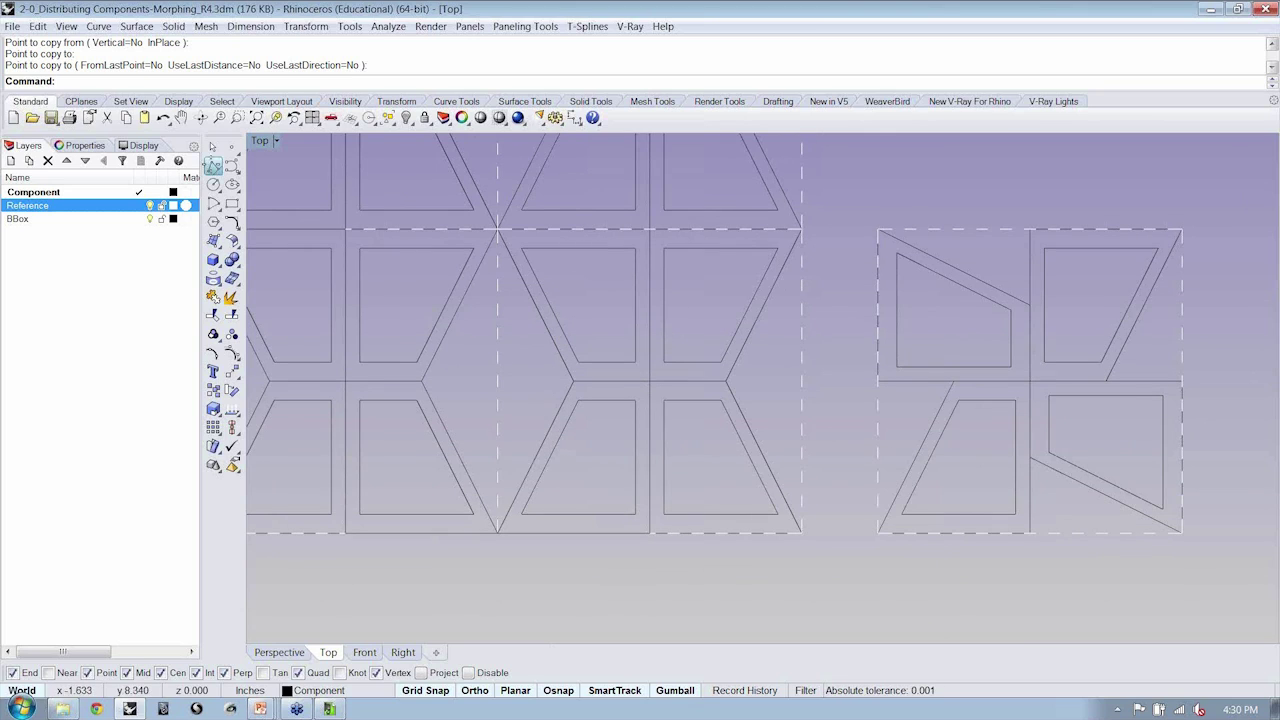
{"action": "left_click", "coordinate": [212, 166]}
{"action": "left_click", "coordinate": [573, 381]}
{"action": "left_click", "coordinate": [497, 381]}
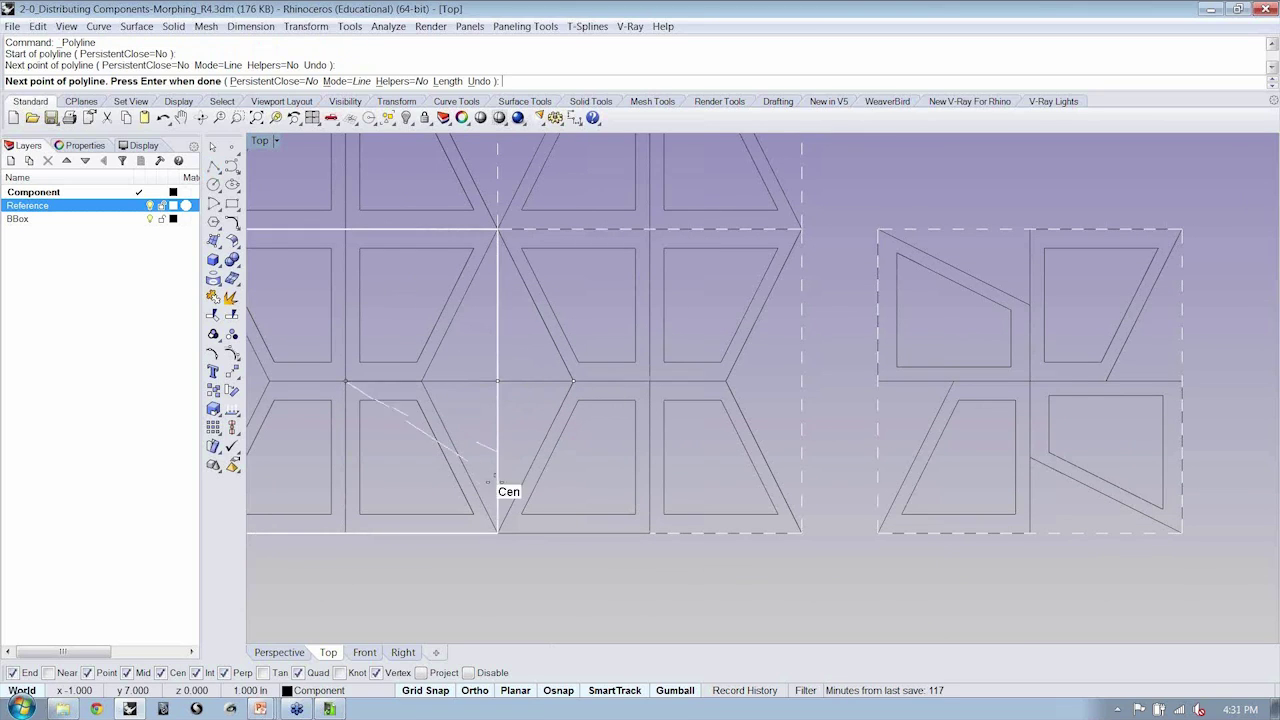
{"action": "left_click", "coordinate": [495, 530]}
{"action": "key", "text": "Return"}
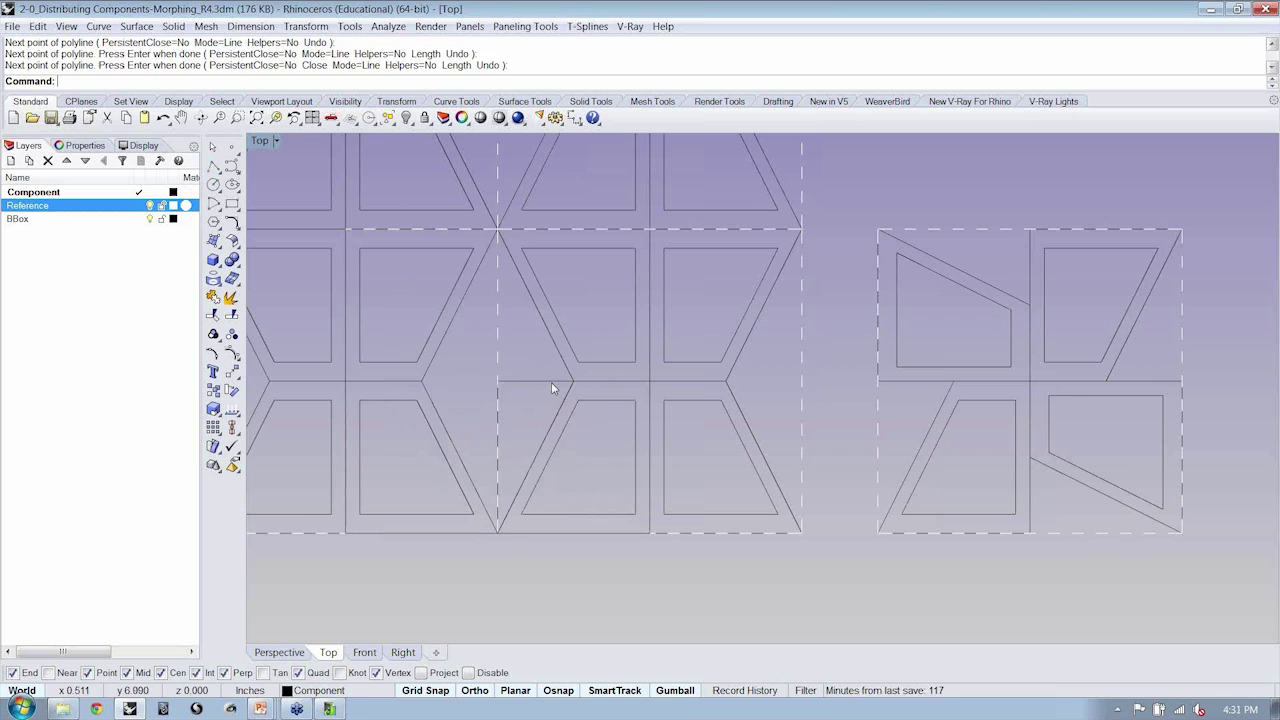
Make a scaled copy of the triangular outline beside the component's lower-left panel, using a factor of 0.75 about the triangle's centre.
{"action": "left_click", "coordinate": [551, 382]}
{"action": "scroll", "coordinate": [542, 400], "scroll_direction": "up", "scroll_amount": 1}
{"action": "type", "text": "Scale"}
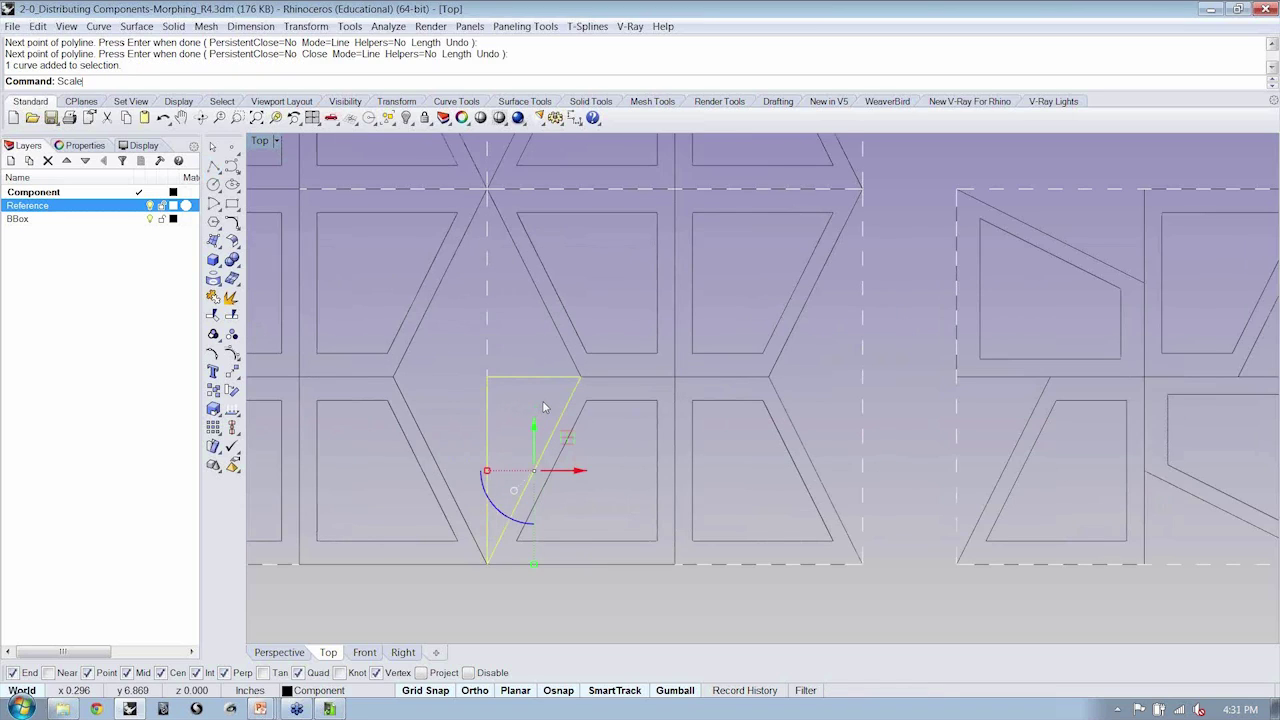
{"action": "key", "text": "Return"}
{"action": "left_click", "coordinate": [518, 438]}
{"action": "key", "text": "Return"}
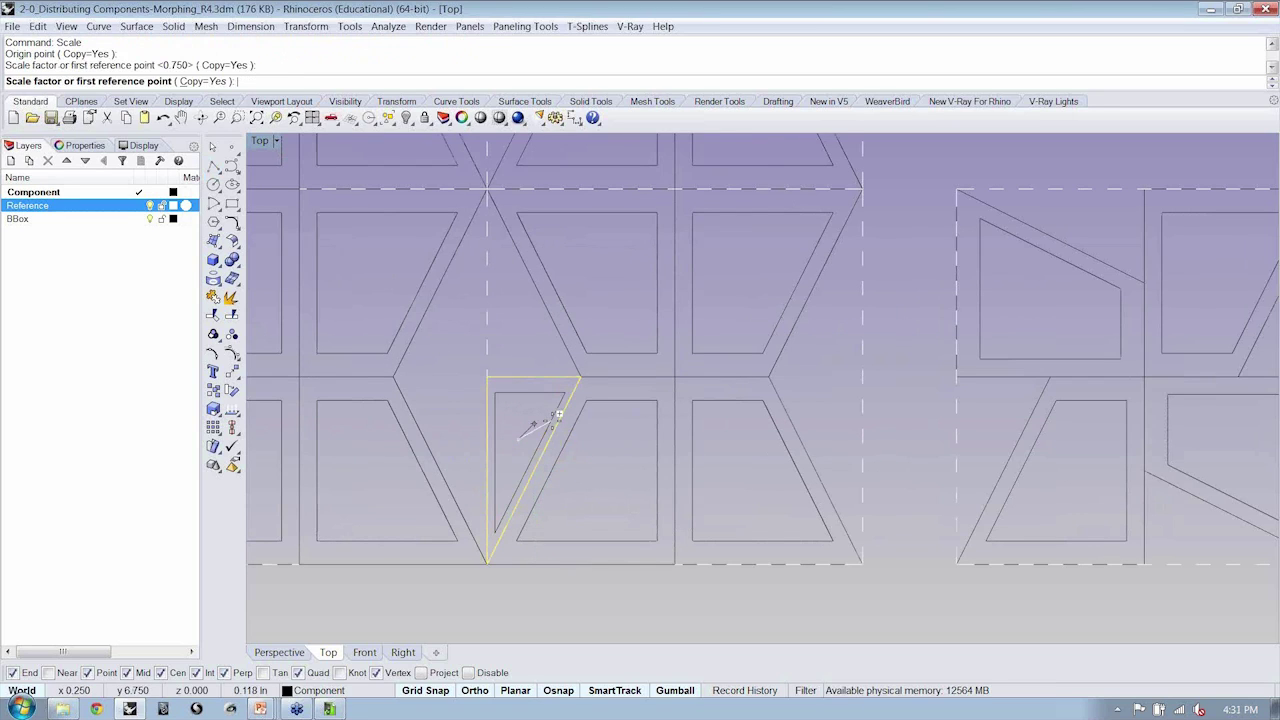
{"action": "key", "text": "Return"}
Delete the copied column at the left and the two upper component copies, keeping only the lower-right mirrored component.
{"action": "left_click_drag", "start_coordinate": [540, 347], "coordinate": [519, 415]}
{"action": "scroll", "coordinate": [519, 416], "scroll_direction": "down", "scroll_amount": 12}
{"action": "right_click_drag", "start_coordinate": [519, 416], "coordinate": [573, 502]}
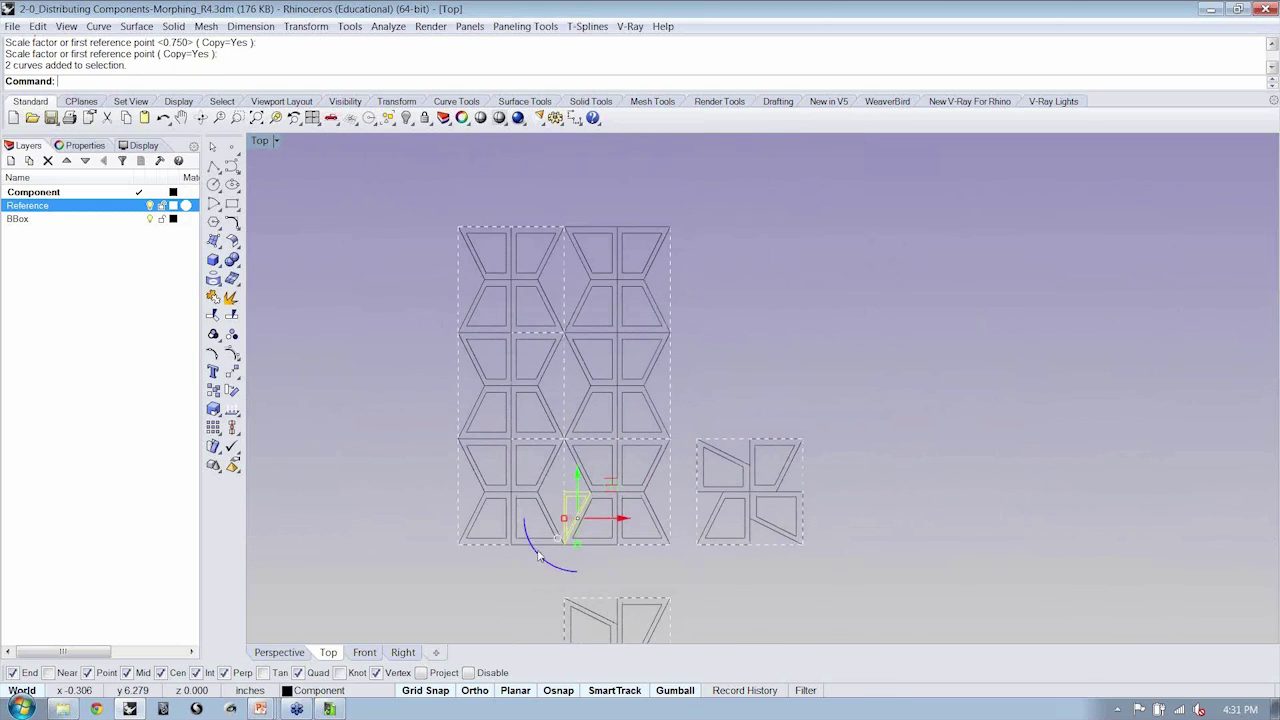
{"action": "left_click", "coordinate": [534, 569]}
{"action": "left_click_drag", "start_coordinate": [453, 217], "coordinate": [453, 217]}
{"action": "key", "text": "Delete"}
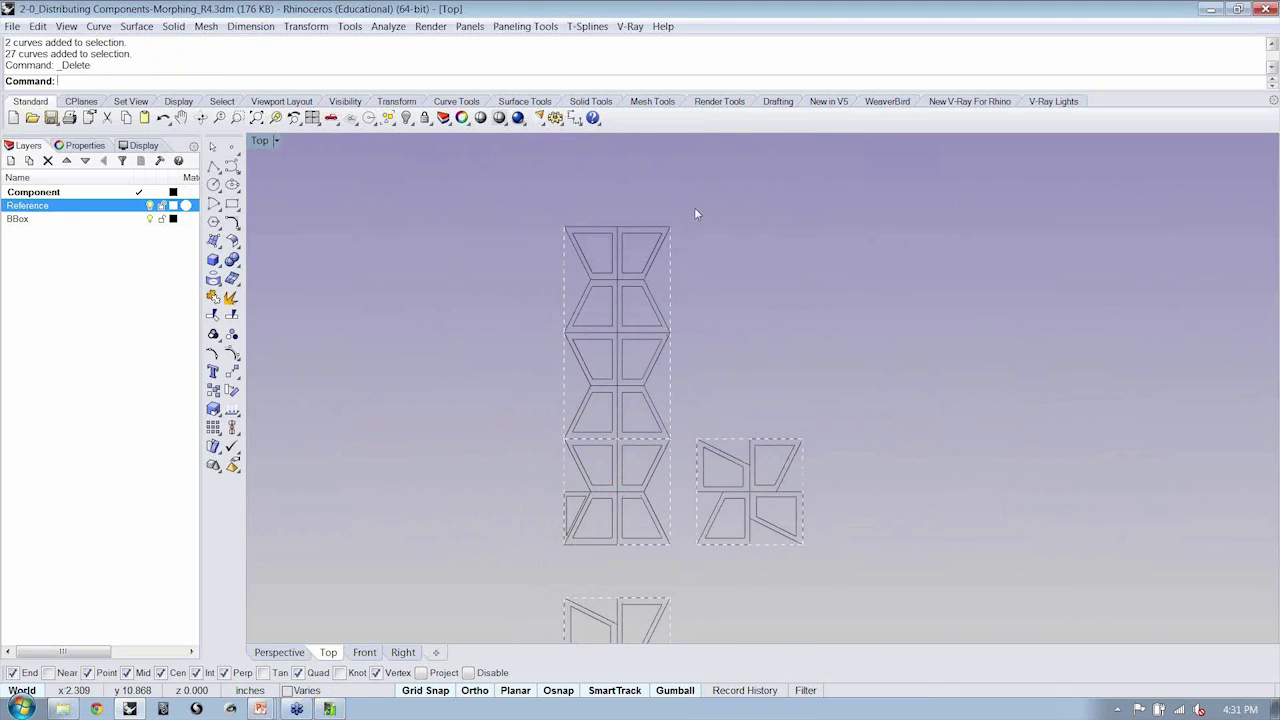
{"action": "left_click_drag", "start_coordinate": [577, 387], "coordinate": [570, 417]}
{"action": "key", "text": "Delete"}
Mirror the lower-left triangle and its inset across the mirrored component's vertical centre line.
{"action": "scroll", "coordinate": [567, 512], "scroll_direction": "up", "scroll_amount": 6}
{"action": "right_click_drag", "start_coordinate": [565, 498], "coordinate": [547, 458]}
{"action": "scroll", "coordinate": [552, 458], "scroll_direction": "up", "scroll_amount": 6}
{"action": "left_click_drag", "start_coordinate": [553, 453], "coordinate": [536, 367]}
{"action": "type", "text": "mi"}
{"action": "key", "text": "Return"}
{"action": "left_click", "coordinate": [715, 398]}
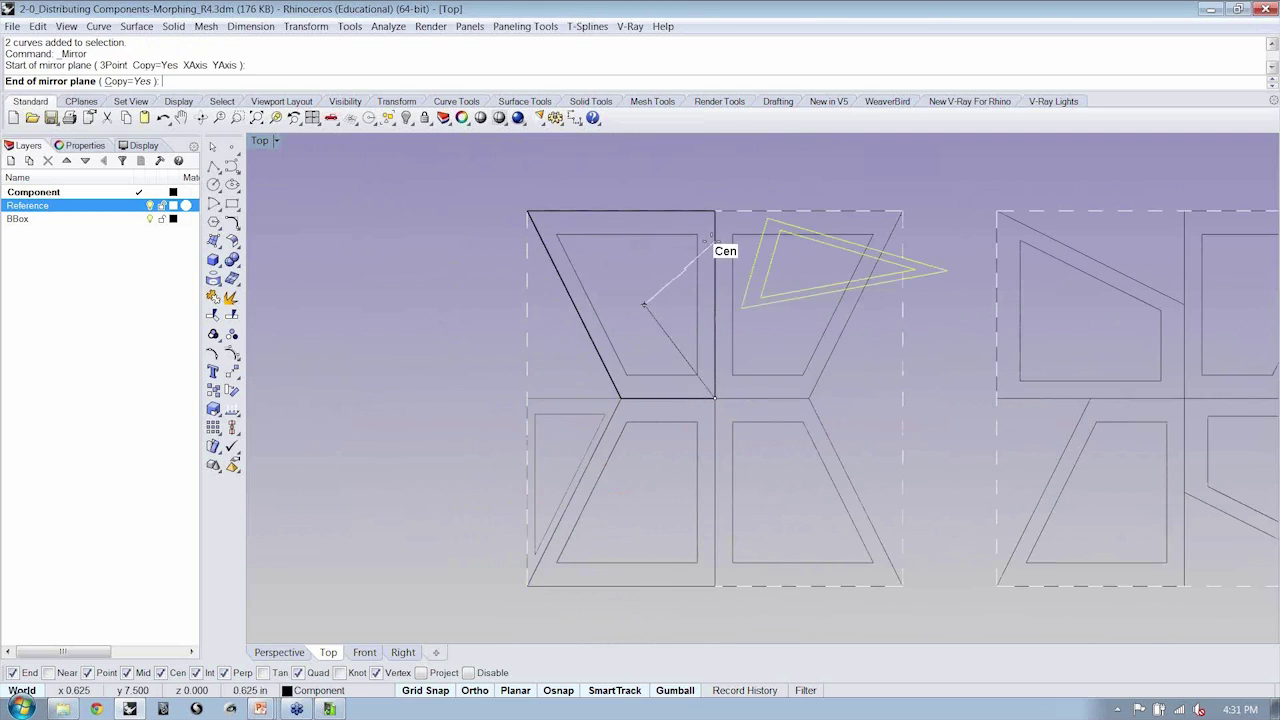
{"action": "left_click", "coordinate": [715, 183]}
{"action": "left_click", "coordinate": [715, 175]}
Mirror both lower triangle pairs about the component's horizontal centre line to fill the upper side gaps.
{"action": "left_click_drag", "start_coordinate": [866, 396], "coordinate": [851, 442], "text": "shift"}
{"action": "key", "text": "Return"}
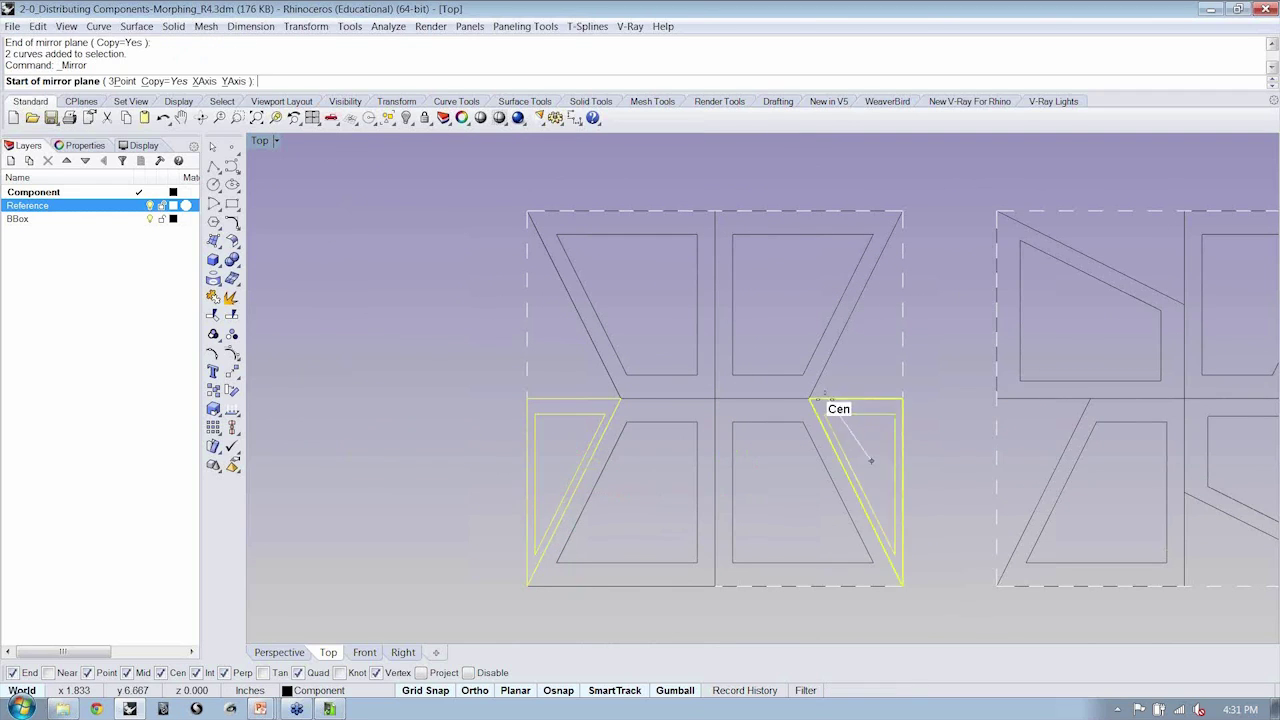
{"action": "left_click", "coordinate": [809, 398]}
{"action": "left_click", "coordinate": [785, 305]}
{"action": "left_click", "coordinate": [444, 396]}
Copy the filled mirrored component with its boundary to its left, diagonally up-left and directly above, forming a two-by-two grid.
{"action": "scroll", "coordinate": [463, 398], "scroll_direction": "down", "scroll_amount": 2}
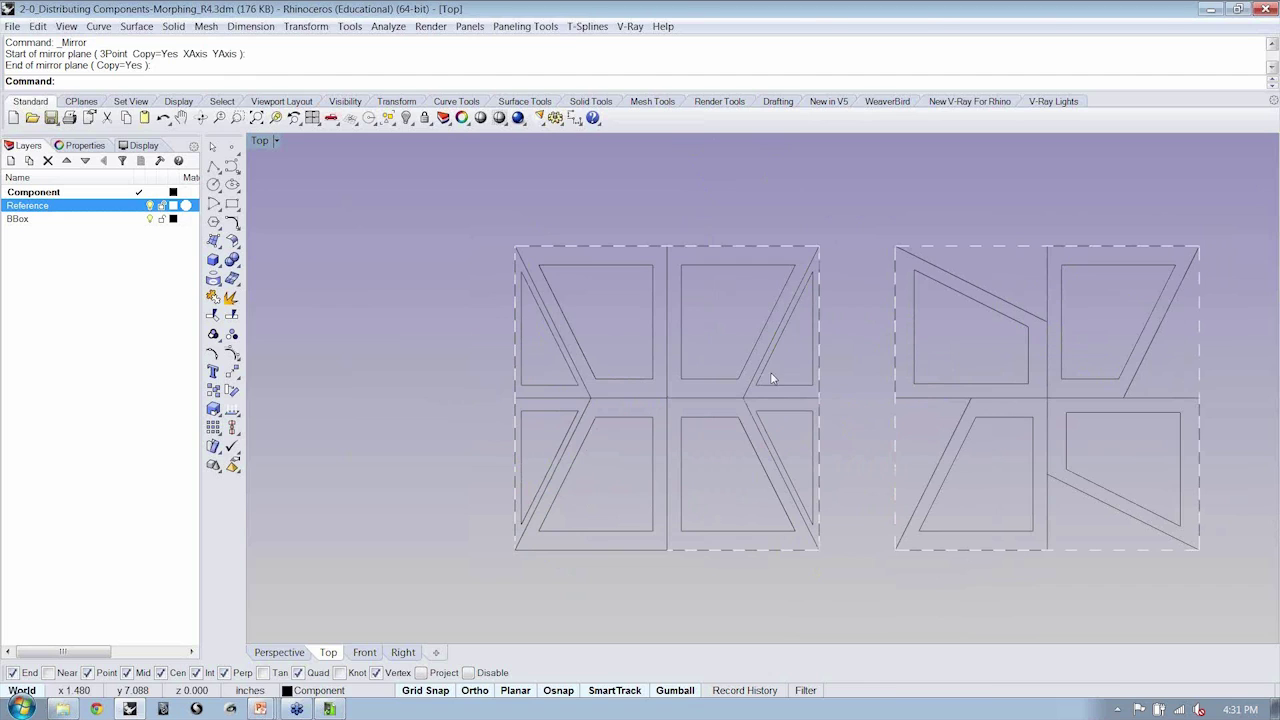
{"action": "left_click_drag", "start_coordinate": [567, 455], "coordinate": [553, 462]}
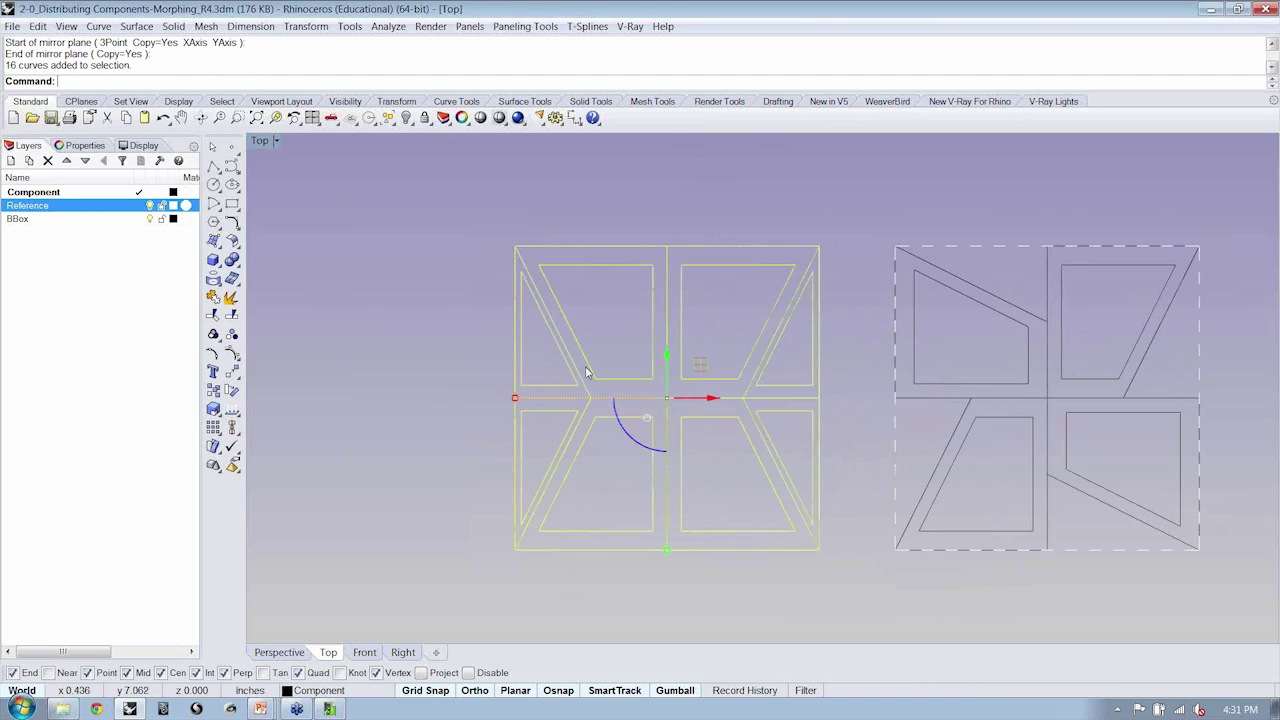
{"action": "left_click", "coordinate": [575, 320], "text": "shift"}
{"action": "scroll", "coordinate": [575, 320], "scroll_direction": "down", "scroll_amount": 1}
{"action": "left_click", "coordinate": [213, 390]}
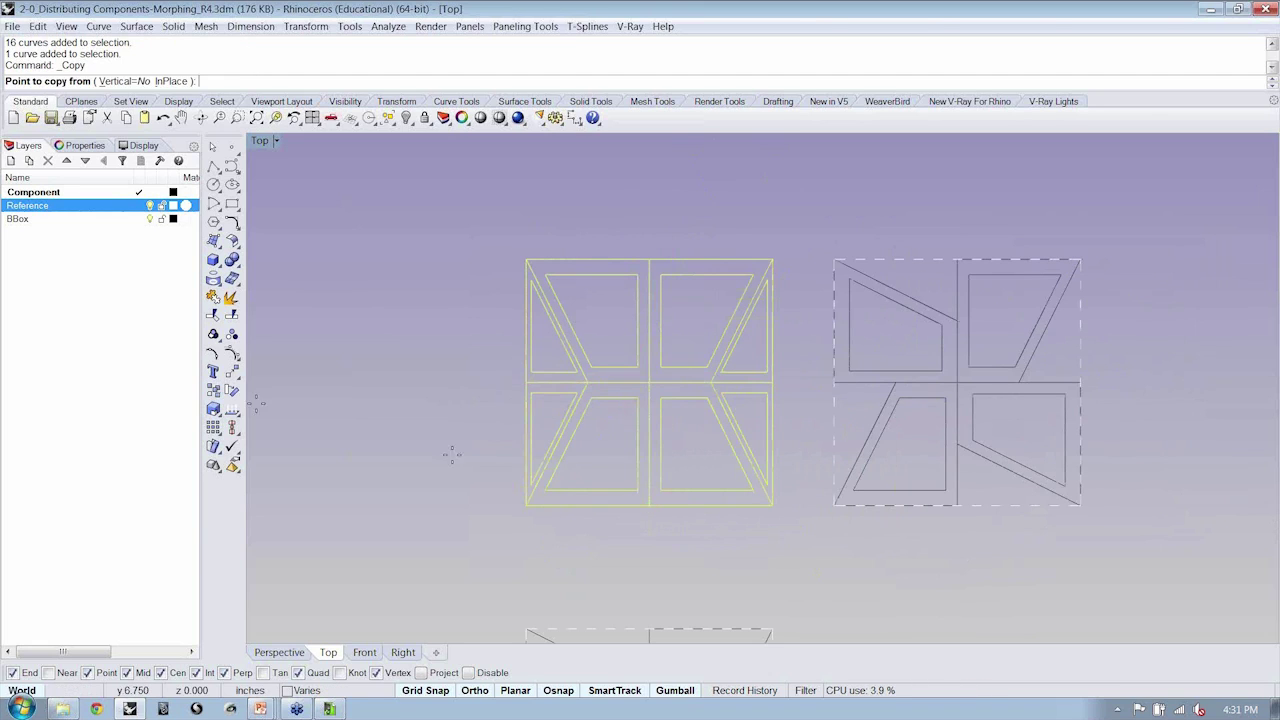
{"action": "left_click", "coordinate": [772, 505]}
{"action": "left_click", "coordinate": [525, 505]}
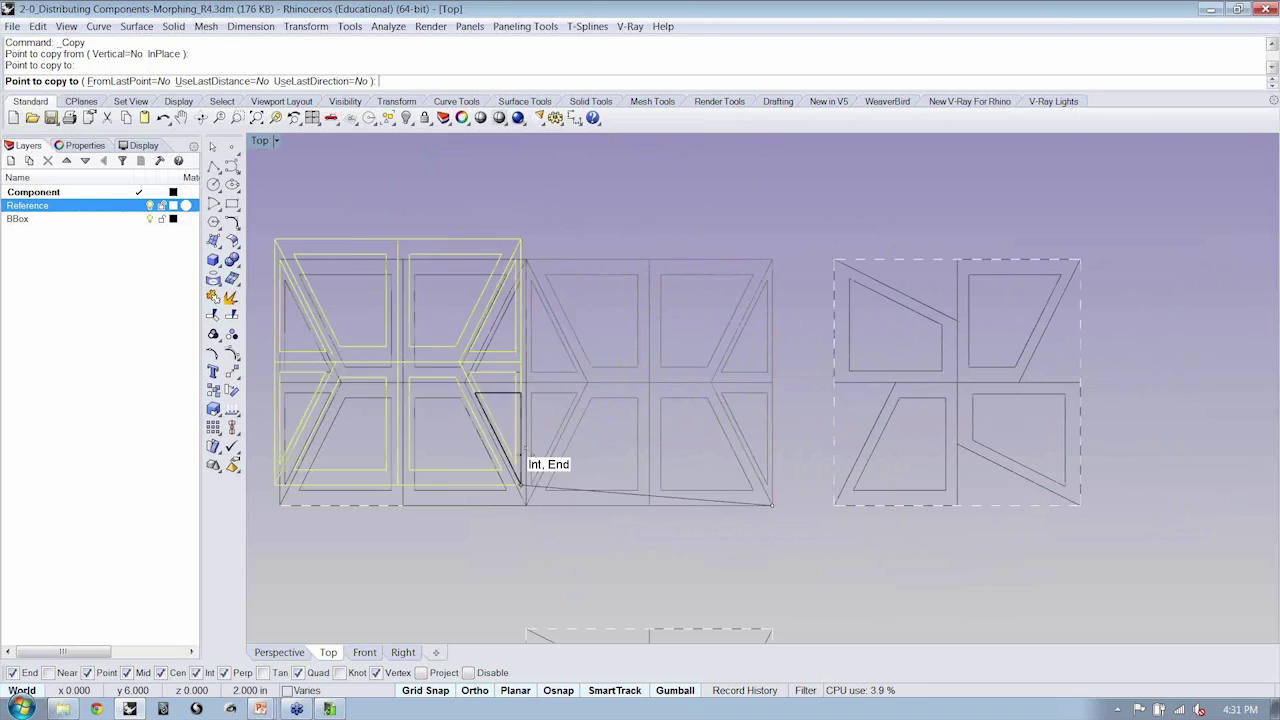
{"action": "left_click", "coordinate": [525, 260]}
{"action": "left_click", "coordinate": [795, 248]}
{"action": "right_click", "coordinate": [794, 228]}
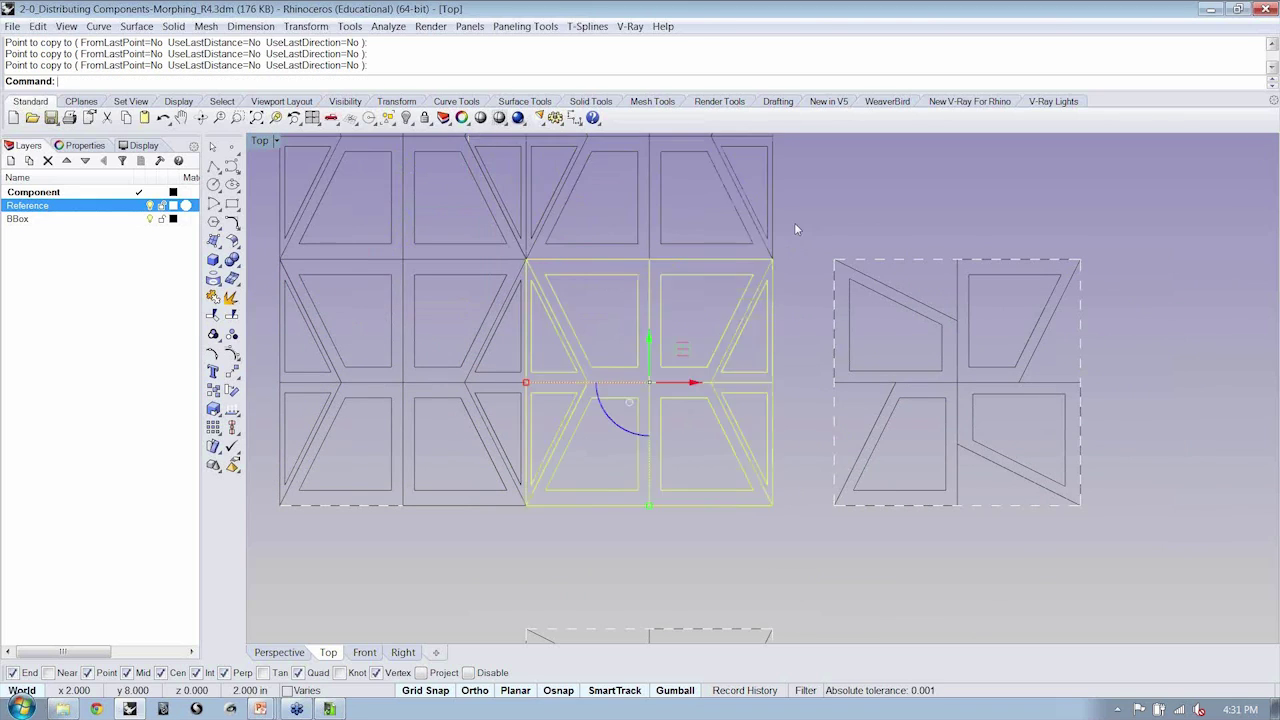
{"action": "left_click", "coordinate": [794, 228]}
{"action": "right_click_drag", "start_coordinate": [784, 241], "coordinate": [799, 369]}
{"action": "scroll", "coordinate": [797, 370], "scroll_direction": "down", "scroll_amount": 4}
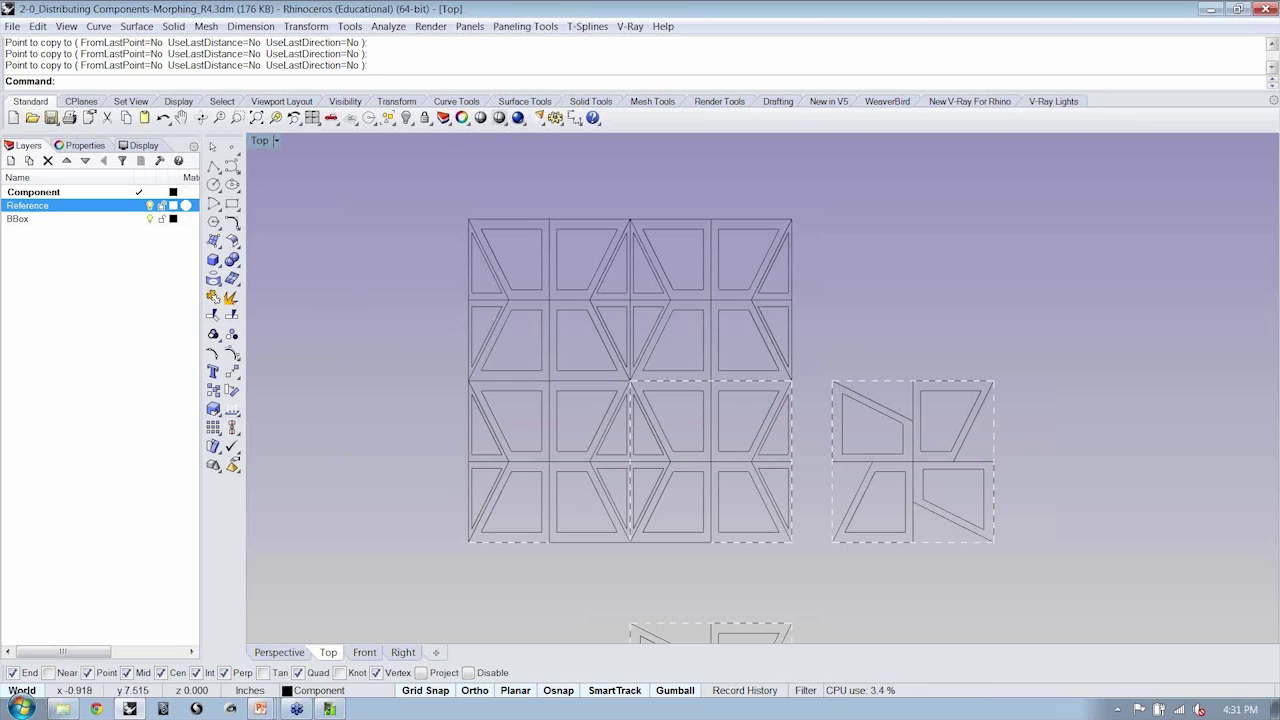
{"action": "right_click_drag", "start_coordinate": [643, 425], "coordinate": [631, 402]}
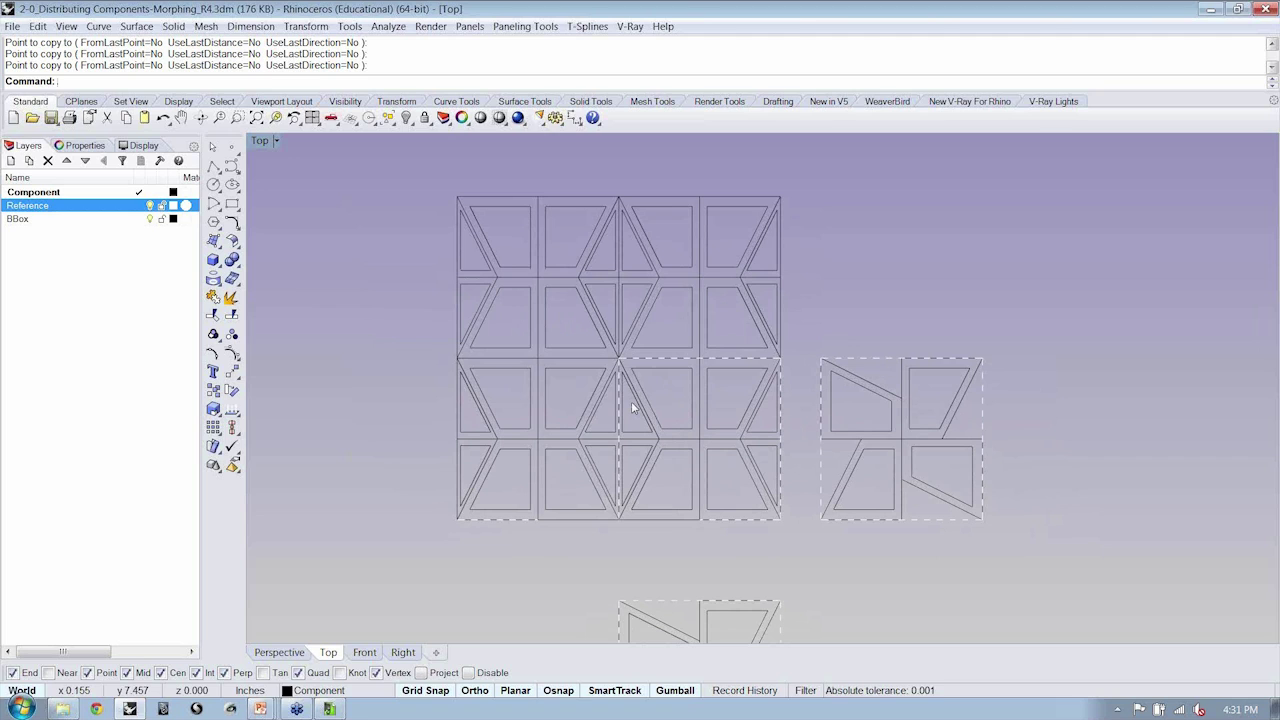
Copy the rotated component with its boundary to its right, directly above and diagonally up-right, forming a two-by-two grid.
{"action": "right_click_drag", "start_coordinate": [691, 448], "coordinate": [520, 418]}
{"action": "scroll", "coordinate": [758, 419], "scroll_direction": "up", "scroll_amount": 4}
{"action": "scroll", "coordinate": [777, 430], "scroll_direction": "up", "scroll_amount": 1}
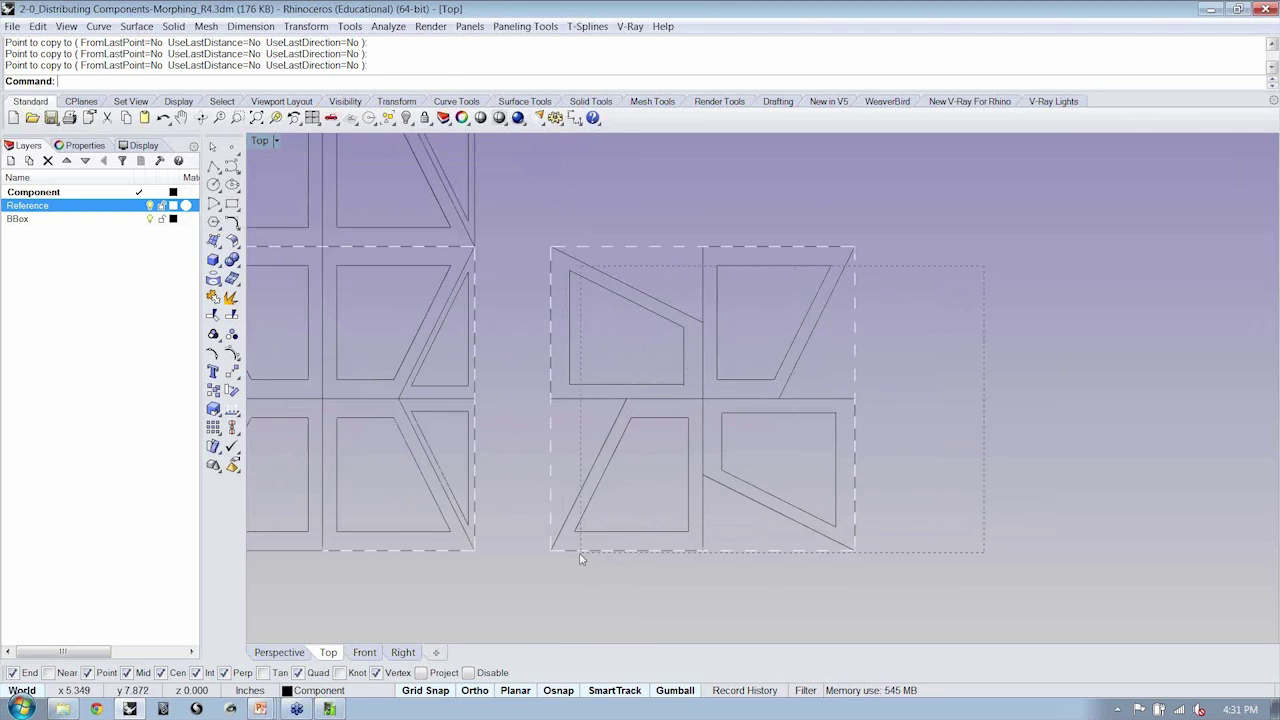
{"action": "left_click_drag", "start_coordinate": [984, 266], "coordinate": [580, 558]}
{"action": "scroll", "coordinate": [831, 491], "scroll_direction": "down", "scroll_amount": 2}
{"action": "left_click", "coordinate": [224, 392]}
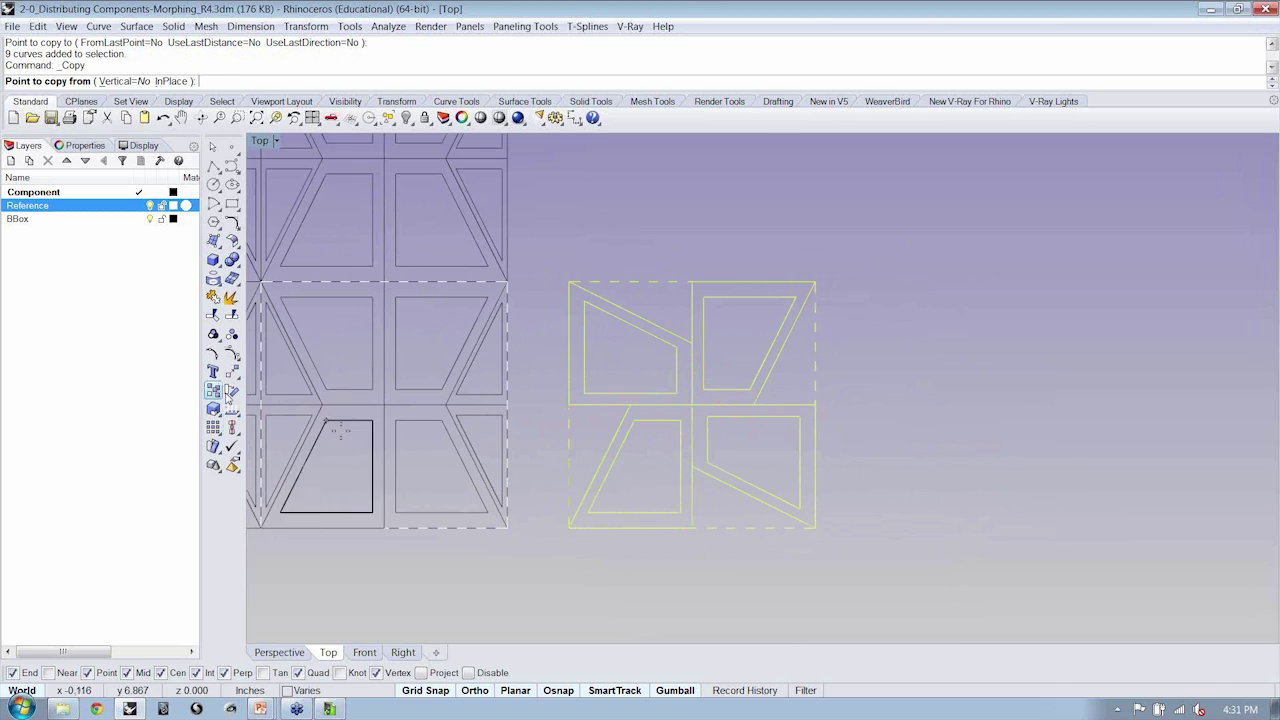
{"action": "left_click", "coordinate": [569, 528]}
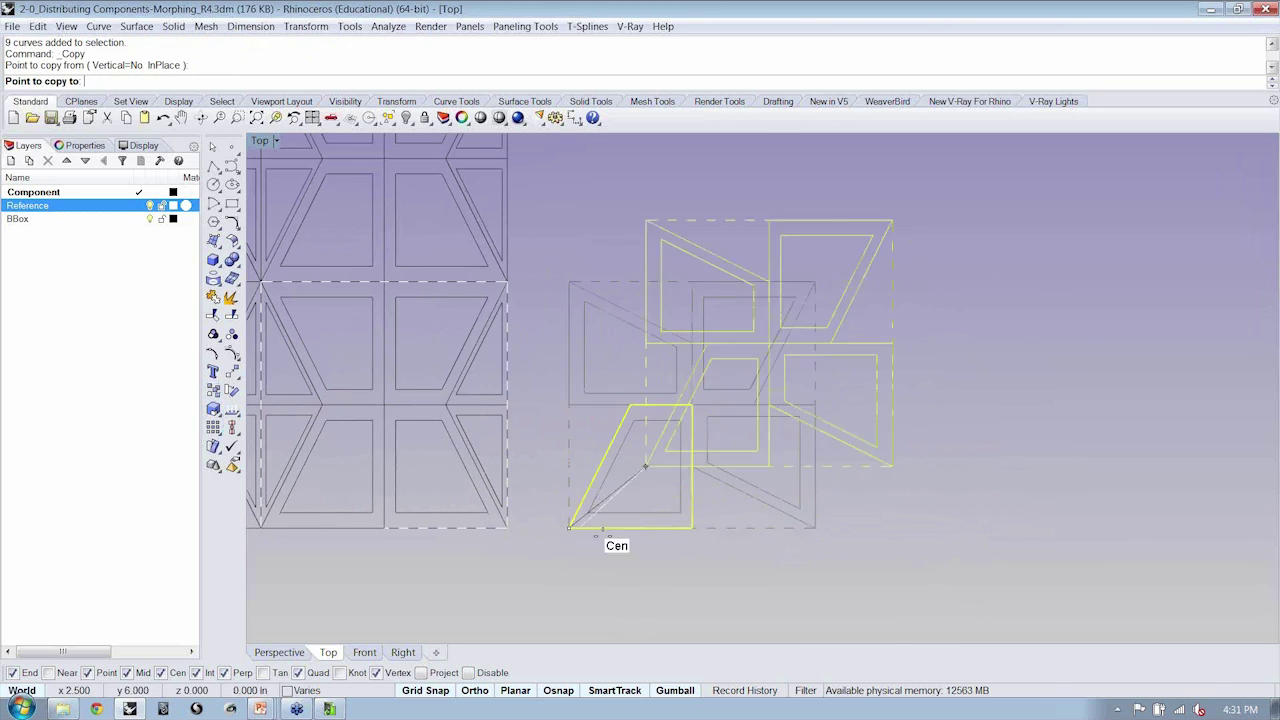
{"action": "left_click", "coordinate": [816, 528]}
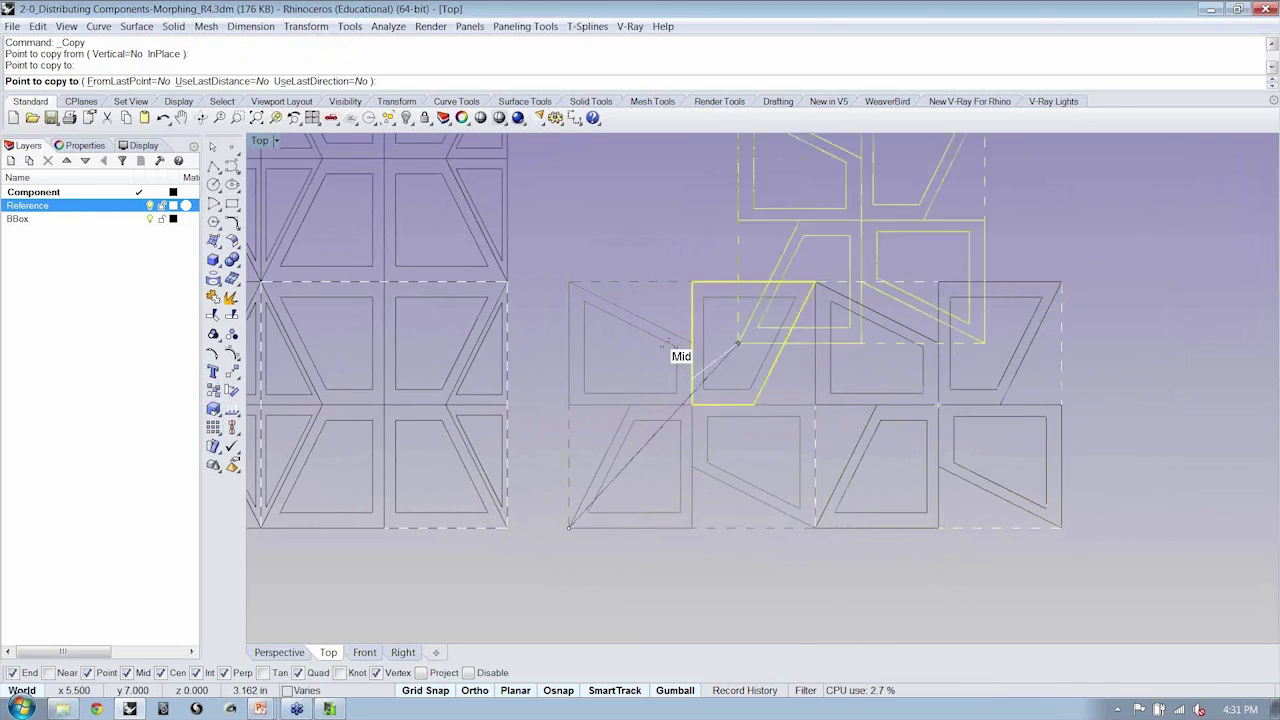
{"action": "left_click", "coordinate": [569, 282]}
{"action": "left_click", "coordinate": [815, 282]}
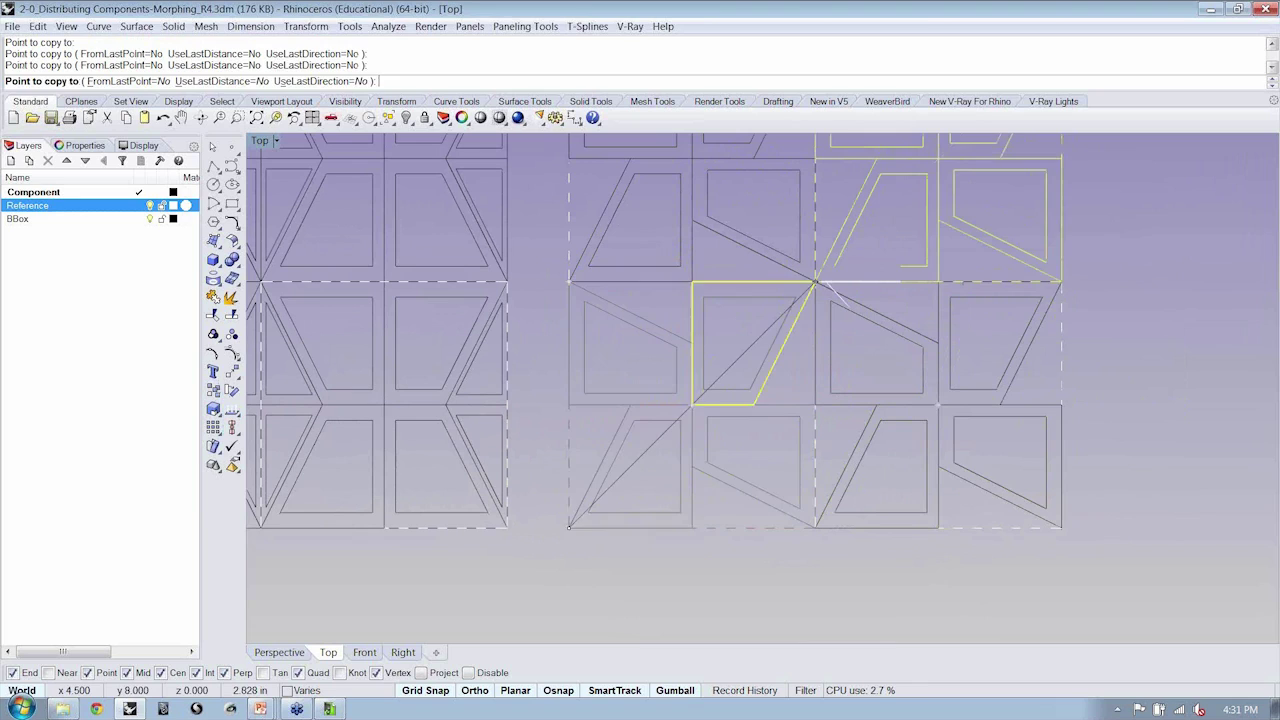
{"action": "key", "text": "Return"}
{"action": "left_click", "coordinate": [1109, 298]}
{"action": "scroll", "coordinate": [1108, 298], "scroll_direction": "down", "scroll_amount": 2}
{"action": "right_click_drag", "start_coordinate": [1105, 300], "coordinate": [1065, 372]}
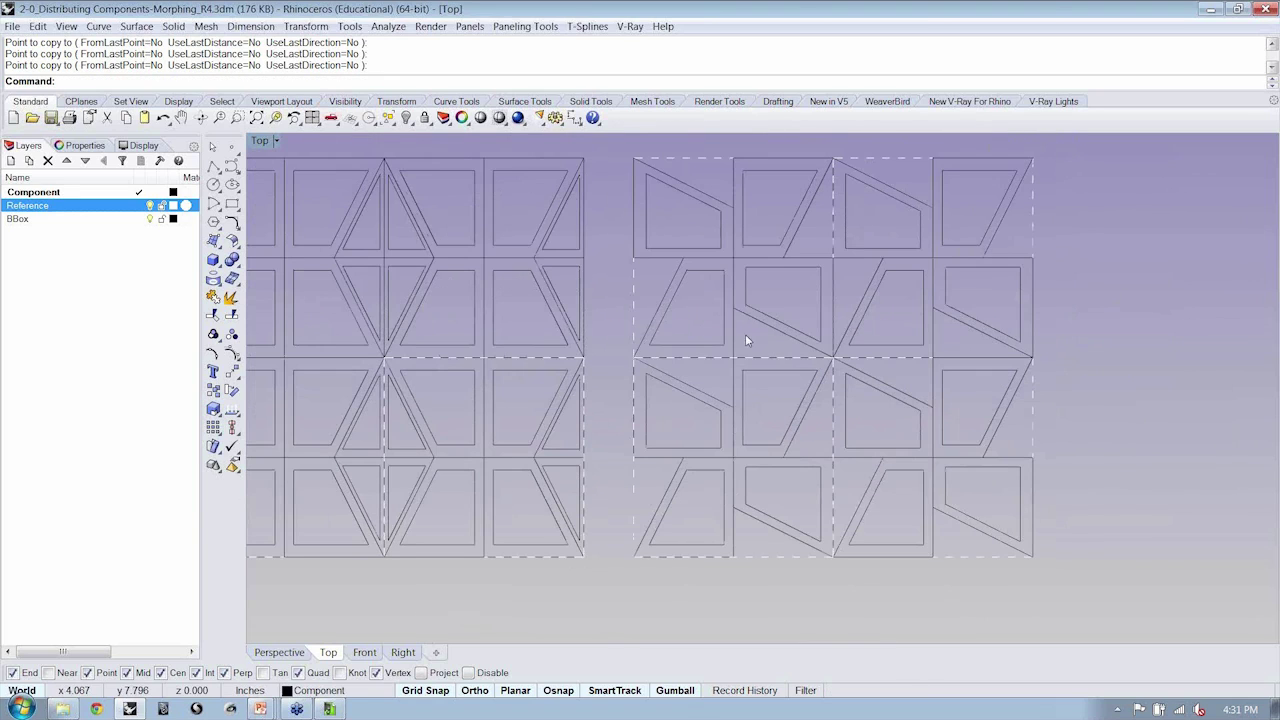
Hide the Reference layer to inspect the tiling, and undo both the layer change and the rotated component's copies.
{"action": "left_click", "coordinate": [152, 207]}
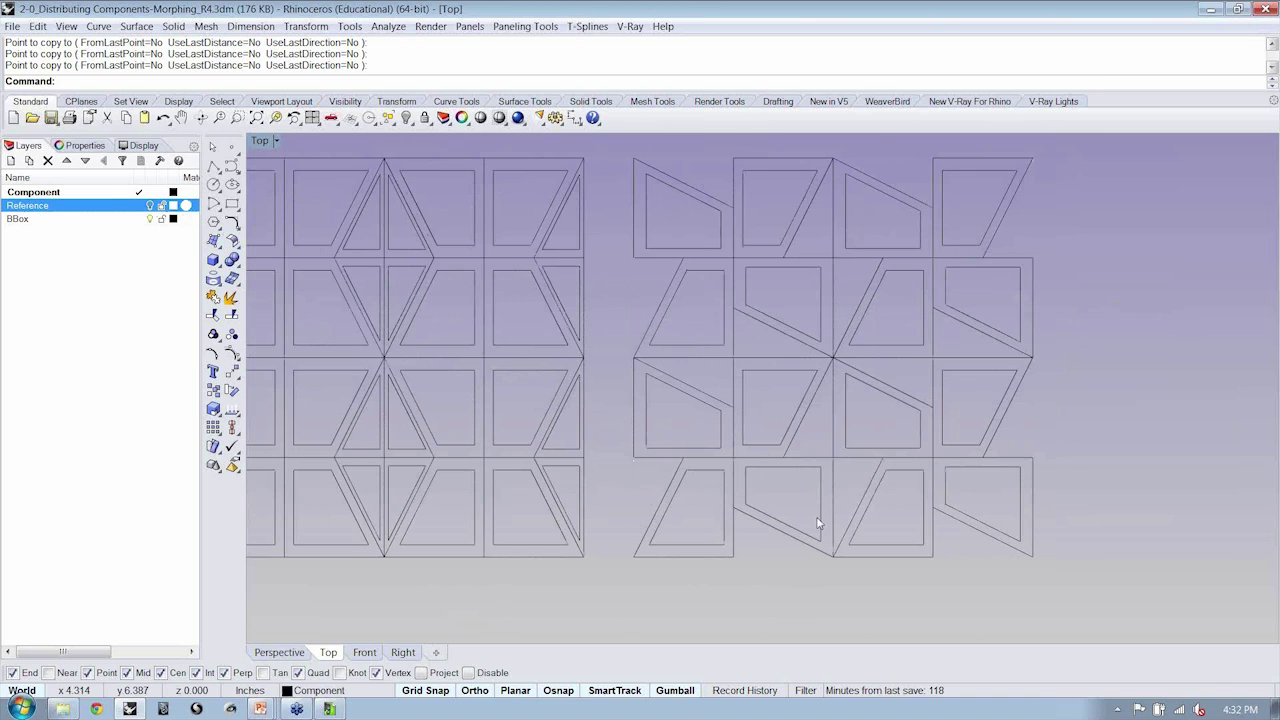
{"action": "key", "text": "ctrl+z"}
{"action": "key", "text": "ctrl+z"}
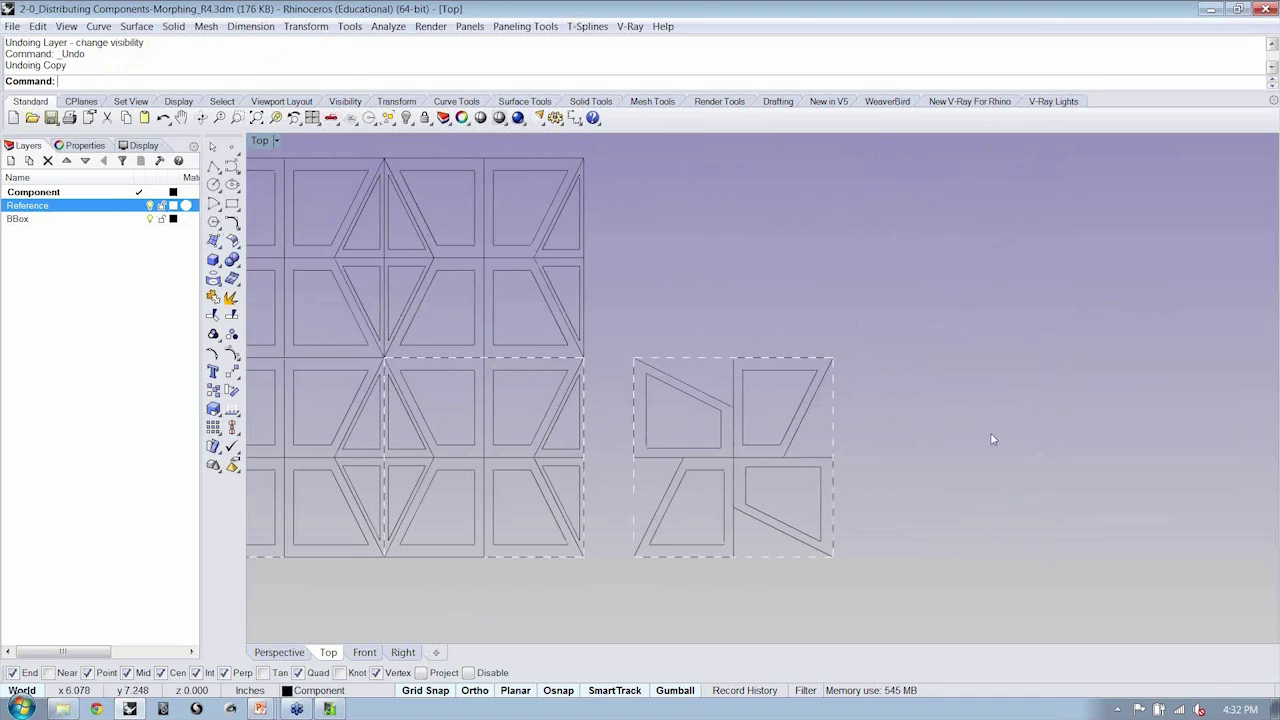
Copy the mirrored component's lower-left triangle and its inset into the matching lower-left gap of the rotated component.
{"action": "right_click_drag", "start_coordinate": [860, 504], "coordinate": [877, 432]}
{"action": "scroll", "coordinate": [697, 431], "scroll_direction": "up", "scroll_amount": 4}
{"action": "right_click_drag", "start_coordinate": [692, 424], "coordinate": [737, 361]}
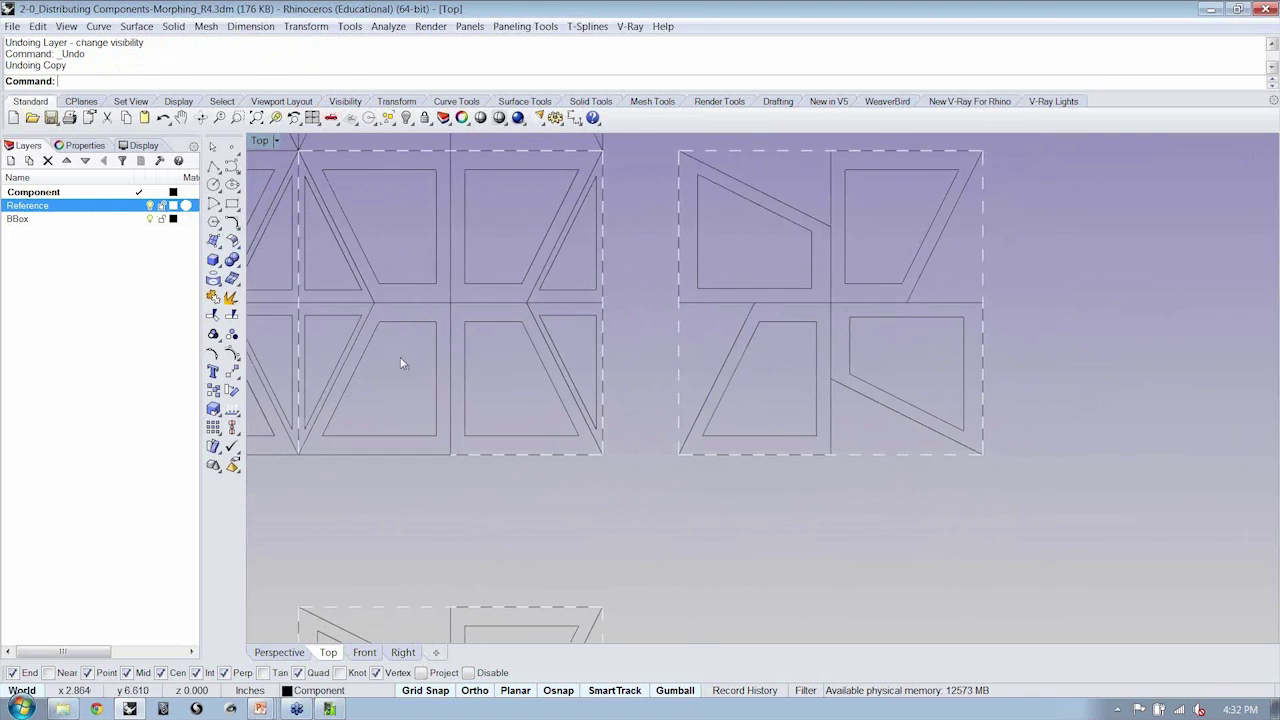
{"action": "left_click", "coordinate": [320, 312]}
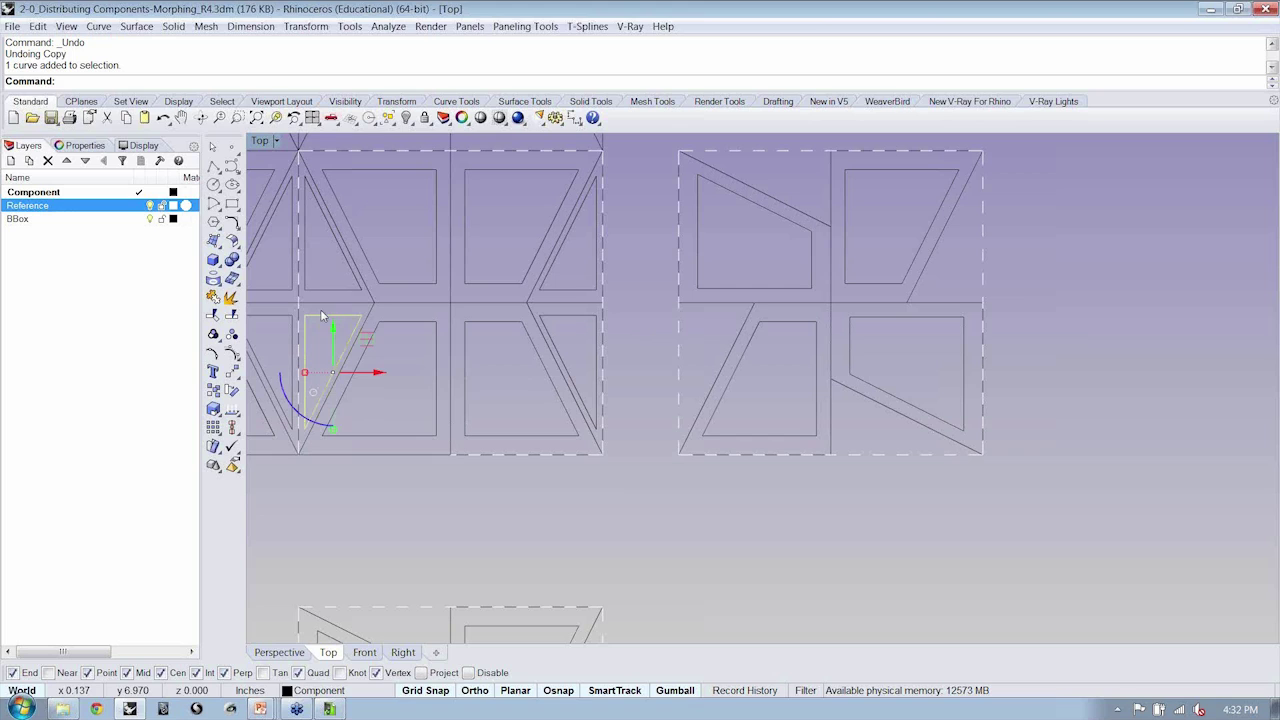
{"action": "left_click", "coordinate": [376, 318]}
{"action": "left_click", "coordinate": [410, 364]}
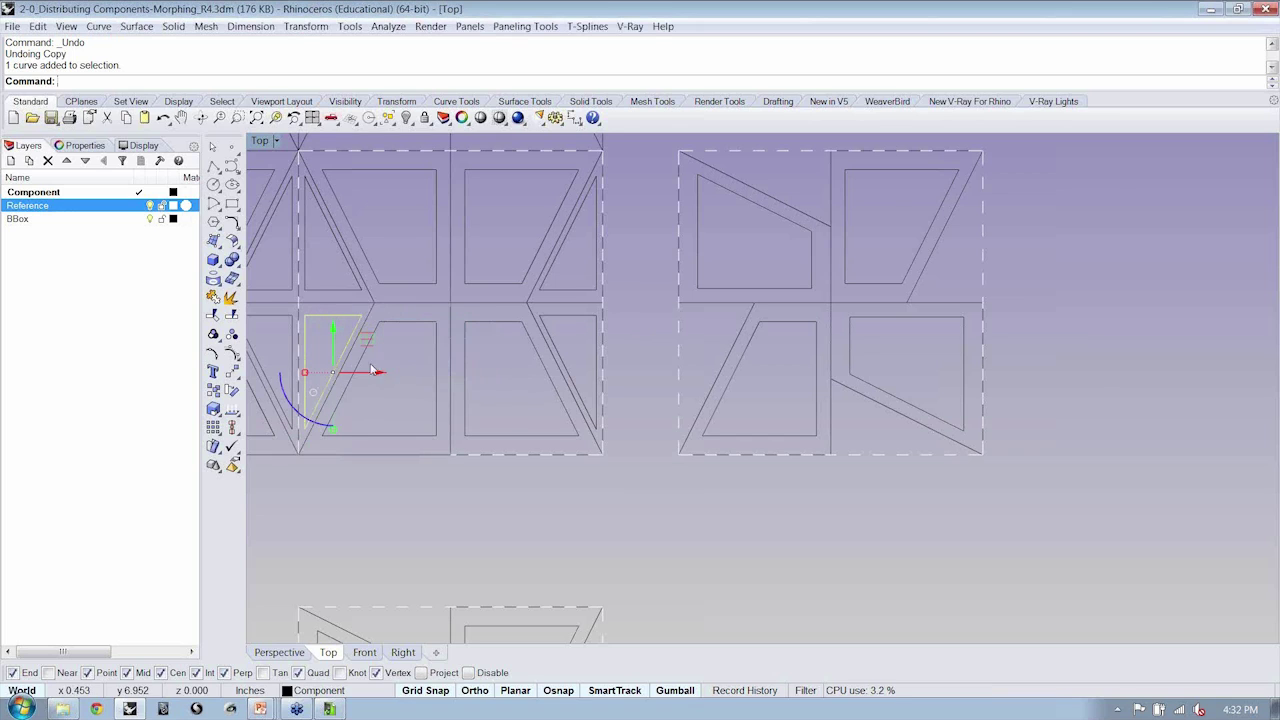
{"action": "left_click", "coordinate": [214, 390]}
{"action": "left_click", "coordinate": [375, 302]}
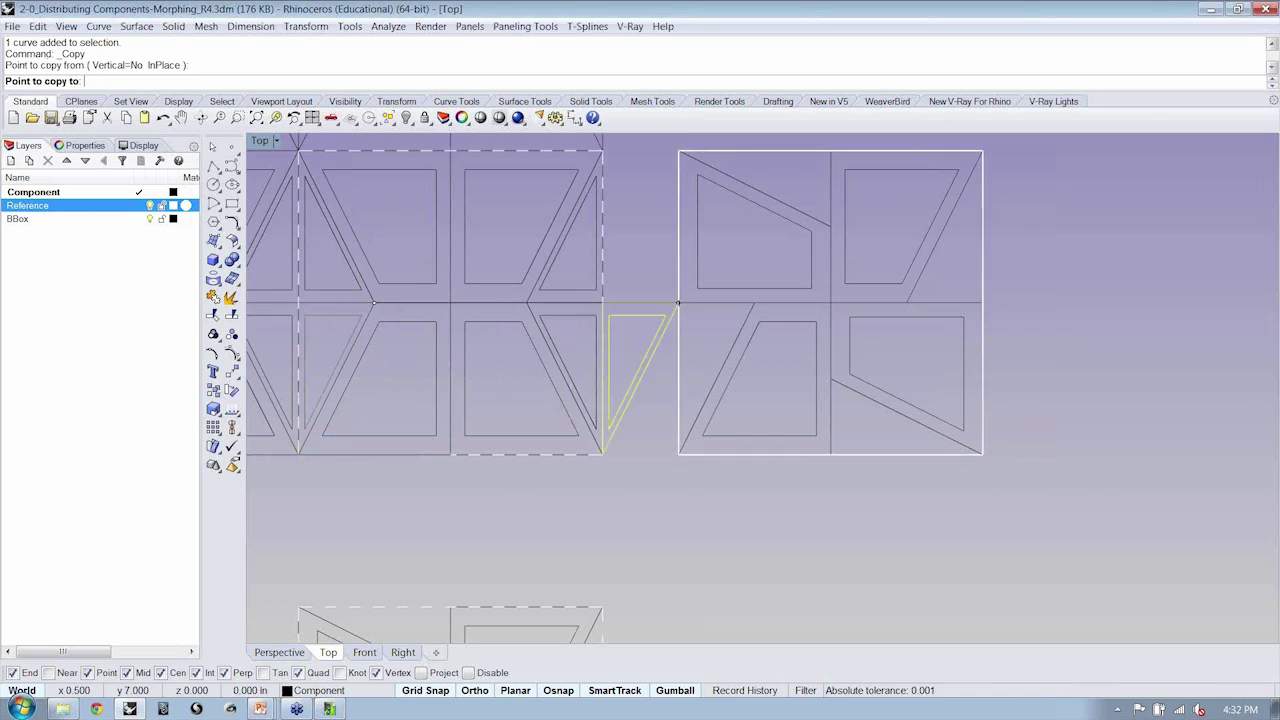
{"action": "left_click", "coordinate": [754, 302]}
{"action": "key", "text": "Return"}
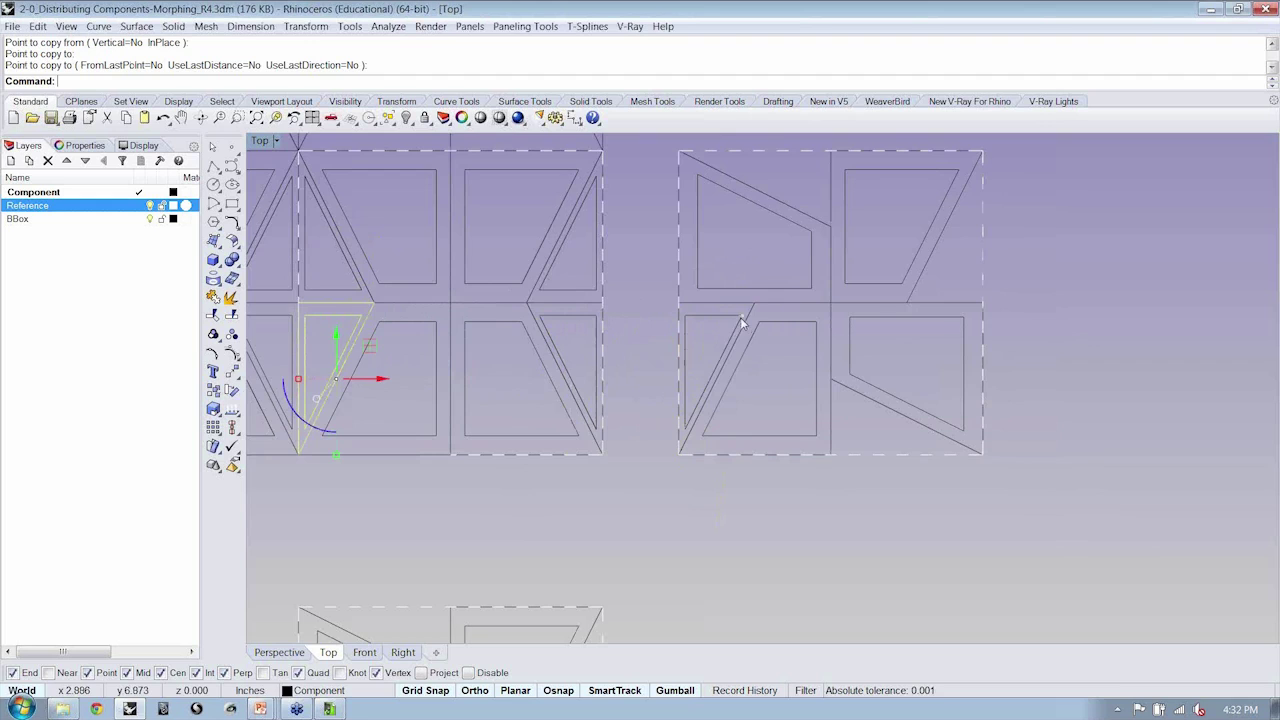
Polar-array the rotated component's triangle and inset about the boundary centre with 4 items over 360 degrees.
{"action": "scroll", "coordinate": [724, 340], "scroll_direction": "up", "scroll_amount": 5}
{"action": "left_click", "coordinate": [703, 294]}
{"action": "left_click", "coordinate": [776, 296]}
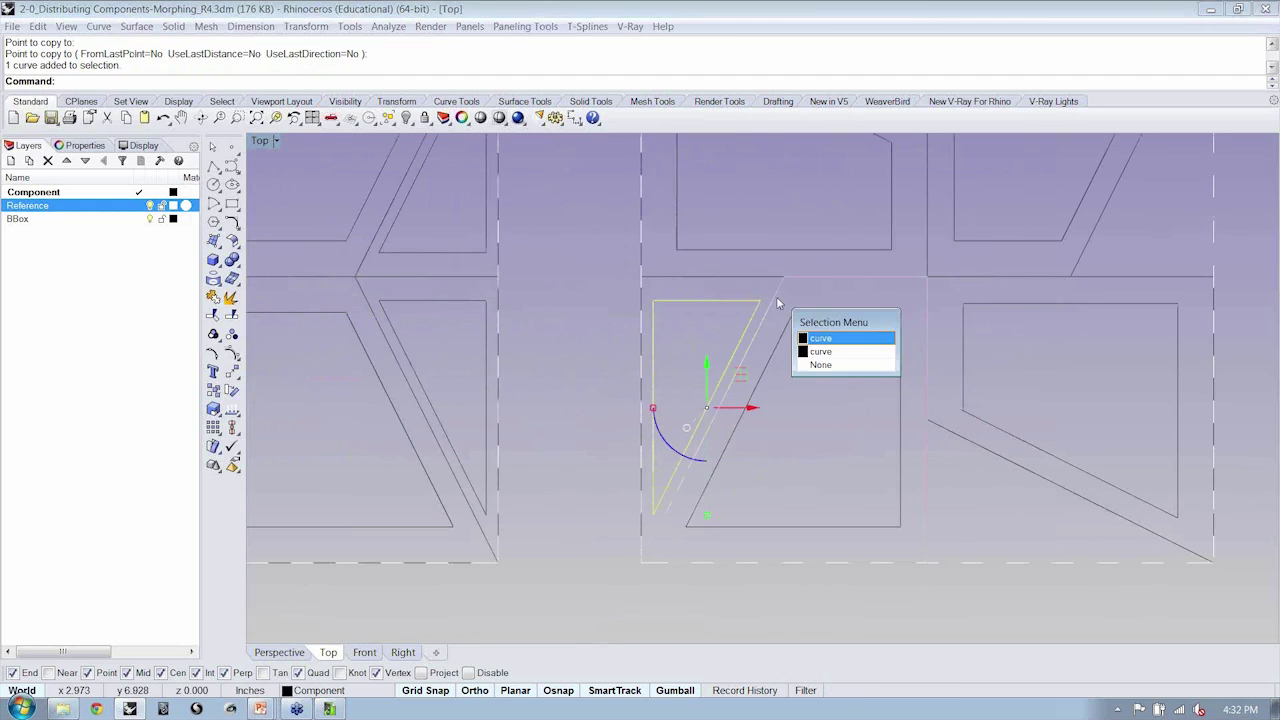
{"action": "left_click", "coordinate": [817, 353]}
{"action": "scroll", "coordinate": [815, 353], "scroll_direction": "down", "scroll_amount": 4}
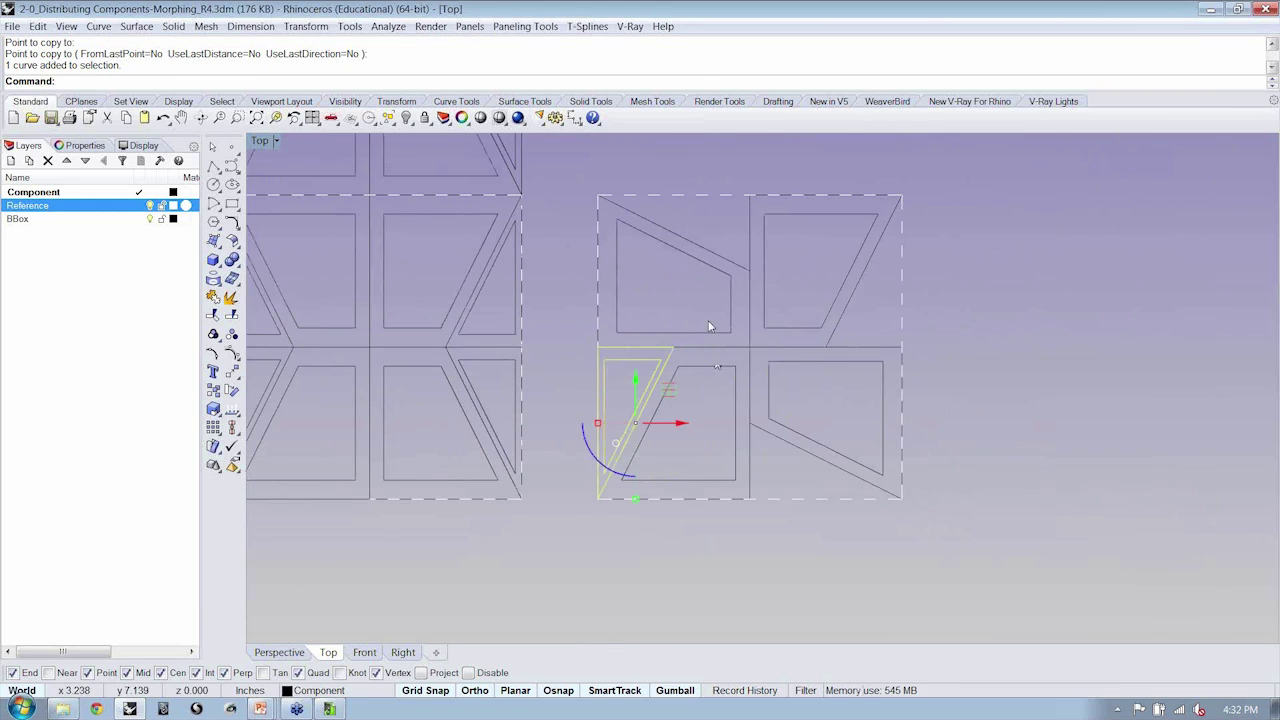
{"action": "left_click", "coordinate": [327, 27]}
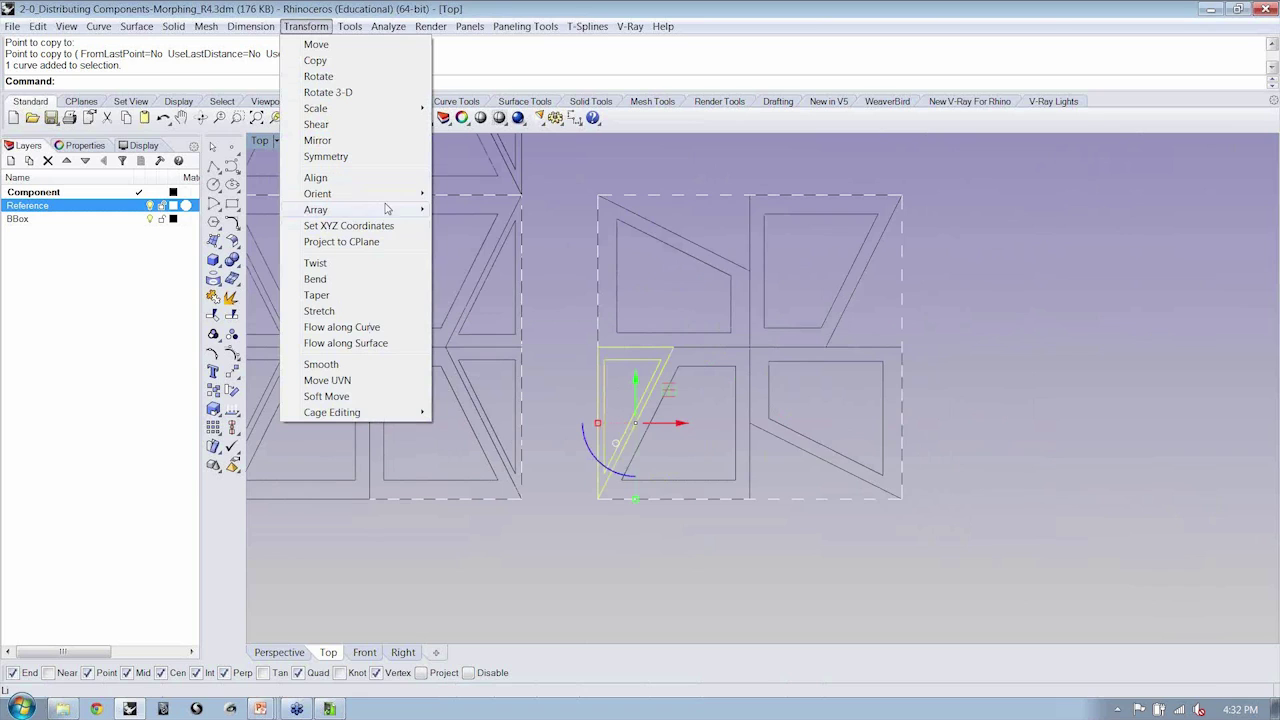
{"action": "mouse_move", "coordinate": [388, 210]}
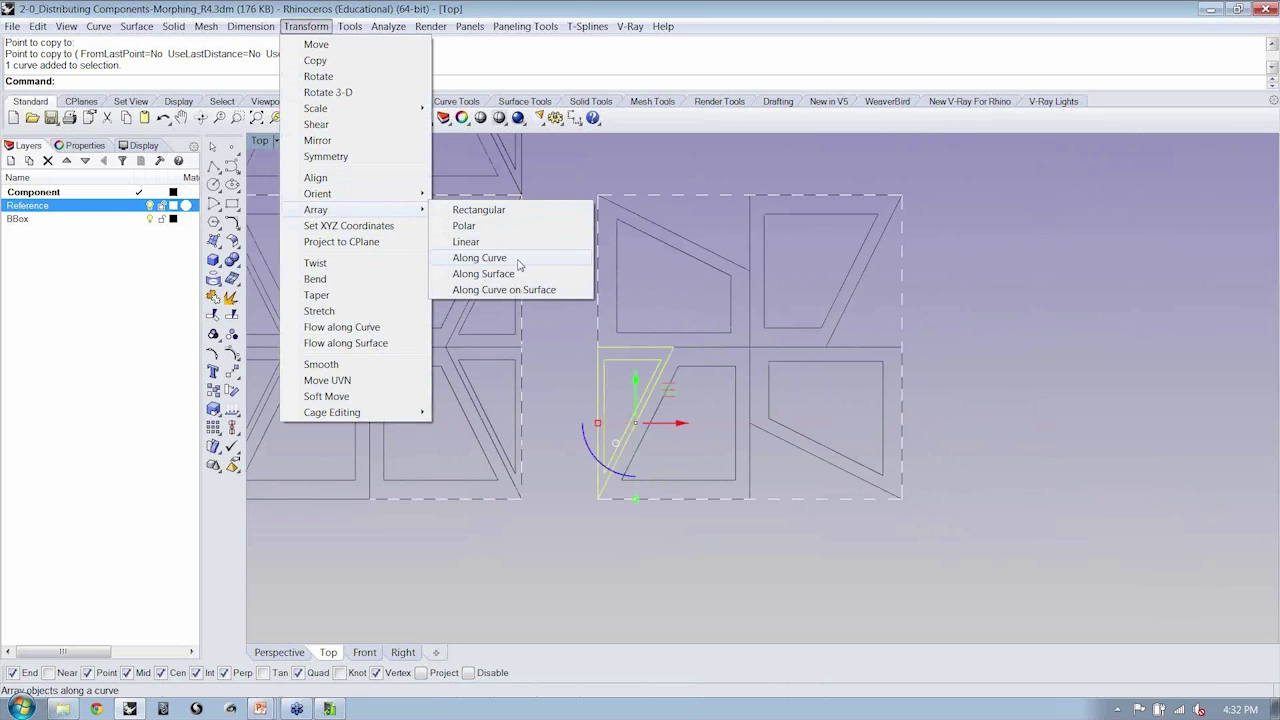
{"action": "left_click", "coordinate": [464, 226]}
{"action": "left_click", "coordinate": [750, 347]}
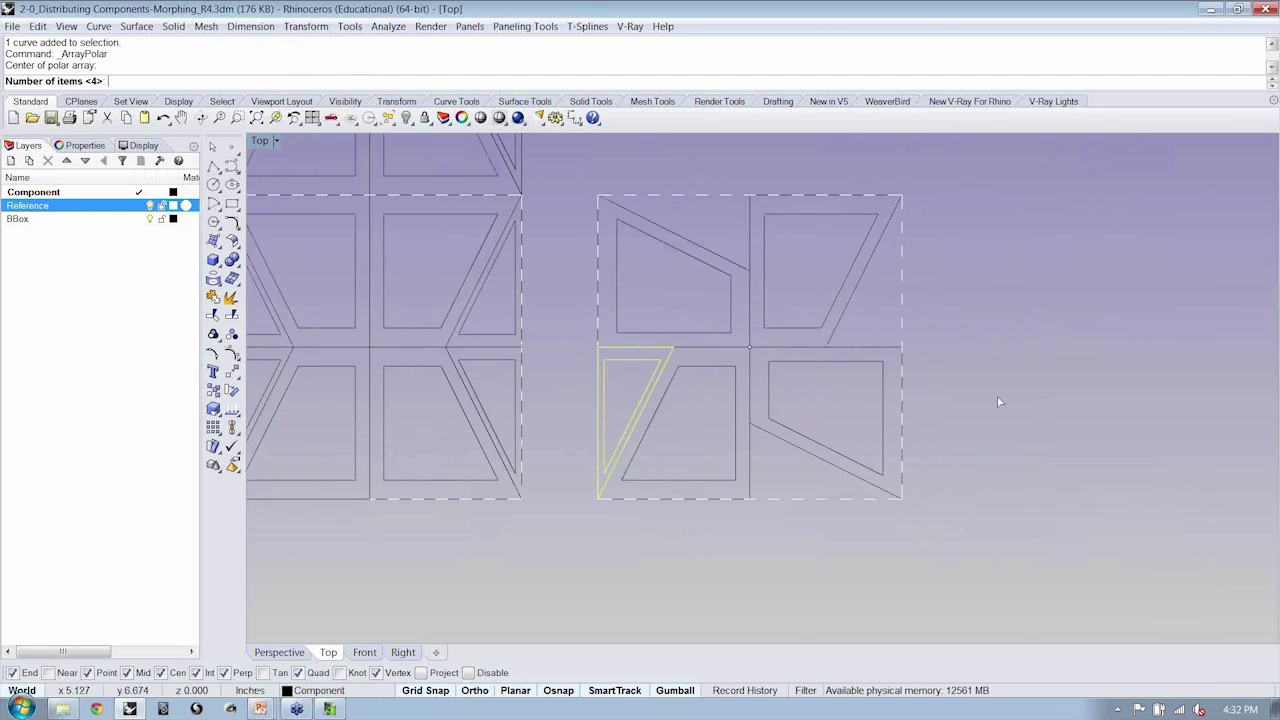
{"action": "key", "text": "Return"}
{"action": "key", "text": "Return"}
{"action": "key", "text": "Return"}
Copy the completed rotated component to its right, diagonally up-right and directly above, forming a two-by-two grid.
{"action": "scroll", "coordinate": [999, 403], "scroll_direction": "down", "scroll_amount": 2}
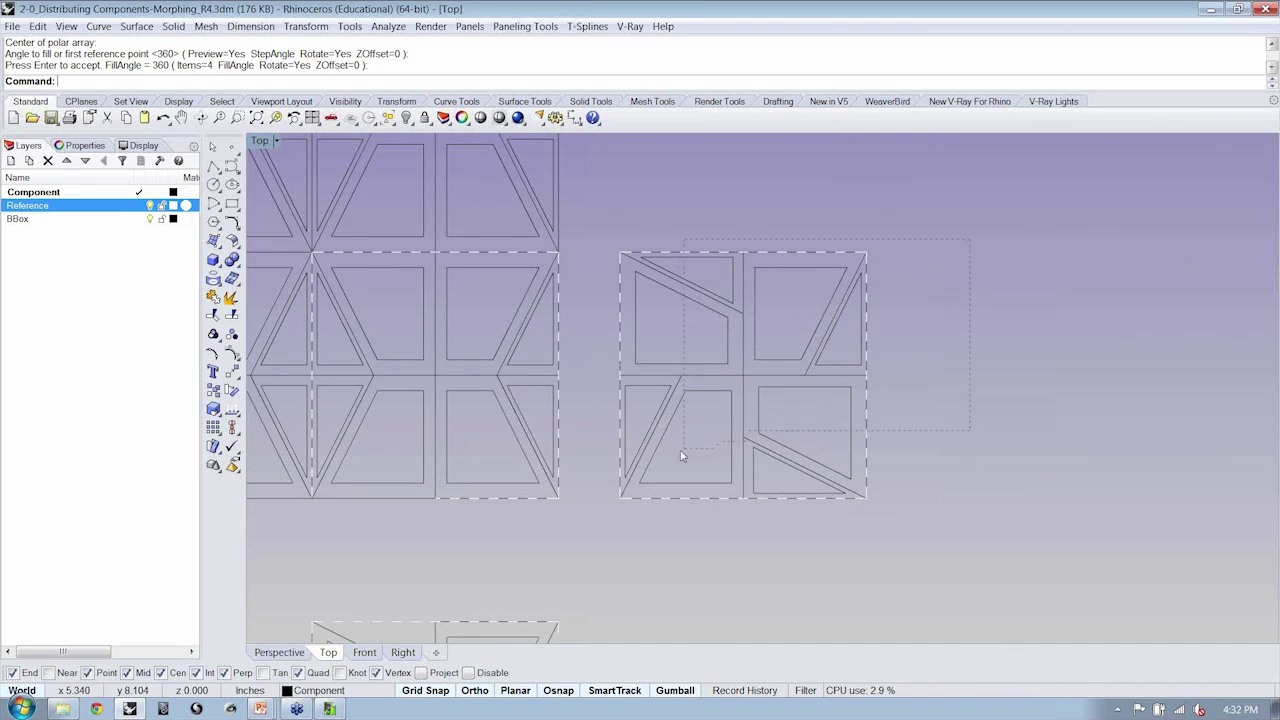
{"action": "left_click_drag", "start_coordinate": [627, 519], "coordinate": [627, 521]}
{"action": "left_click", "coordinate": [214, 391]}
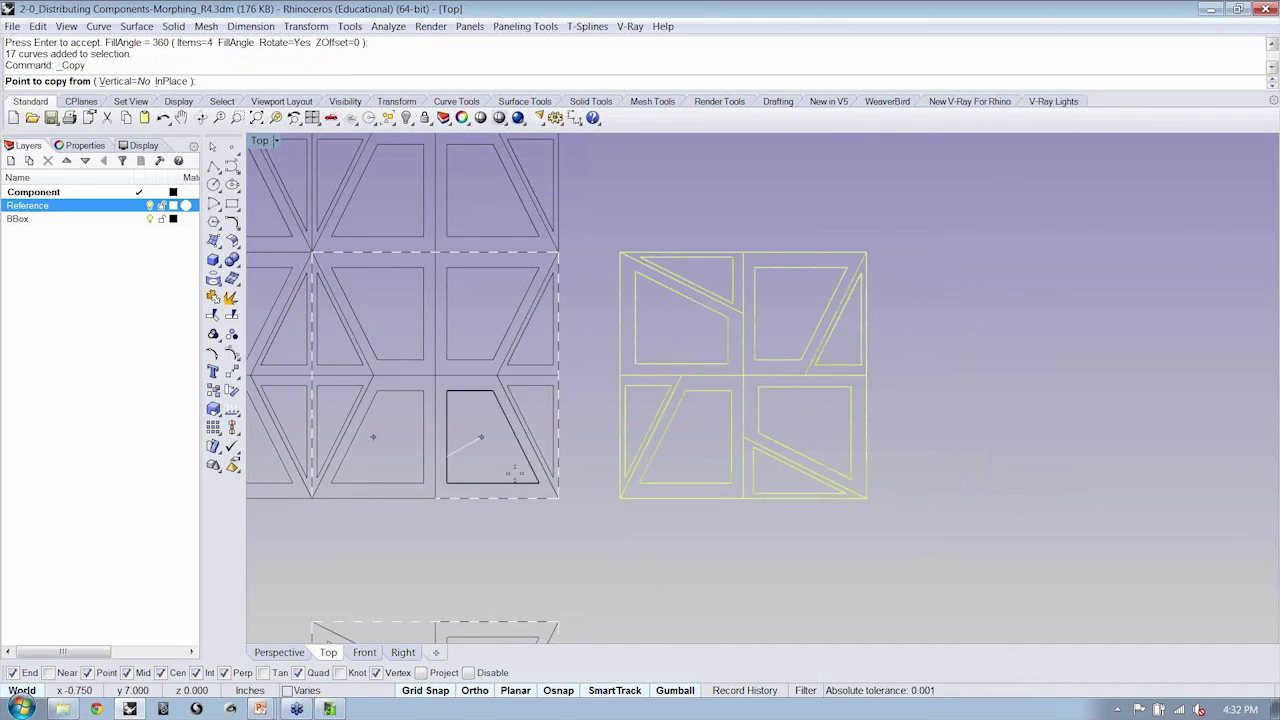
{"action": "left_click", "coordinate": [620, 497]}
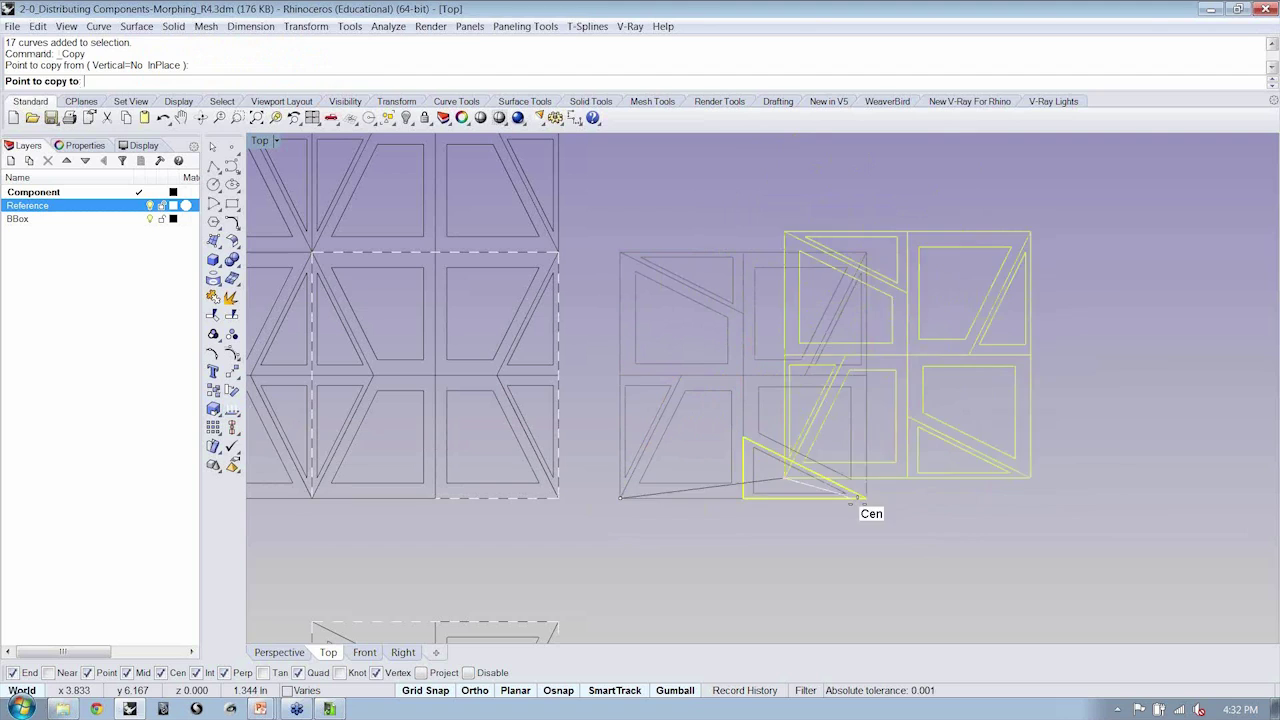
{"action": "left_click", "coordinate": [866, 497]}
{"action": "left_click", "coordinate": [866, 252]}
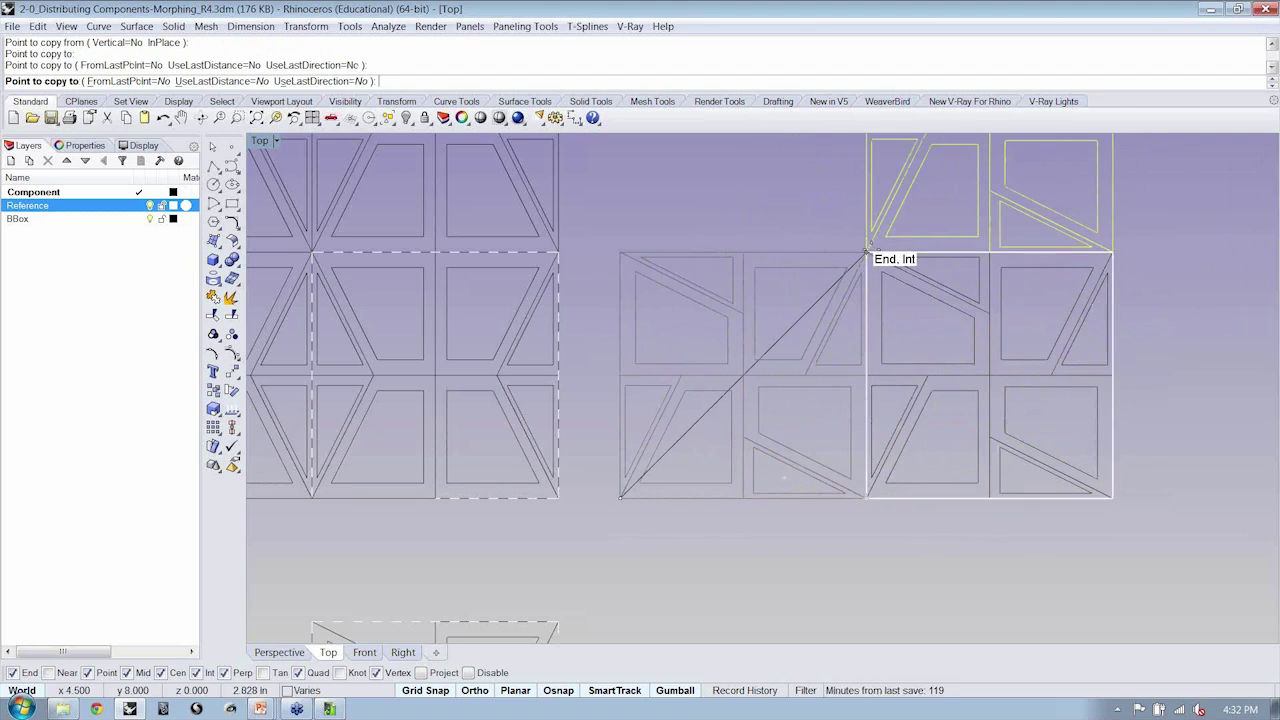
{"action": "left_click", "coordinate": [621, 252]}
{"action": "key", "text": "Return"}
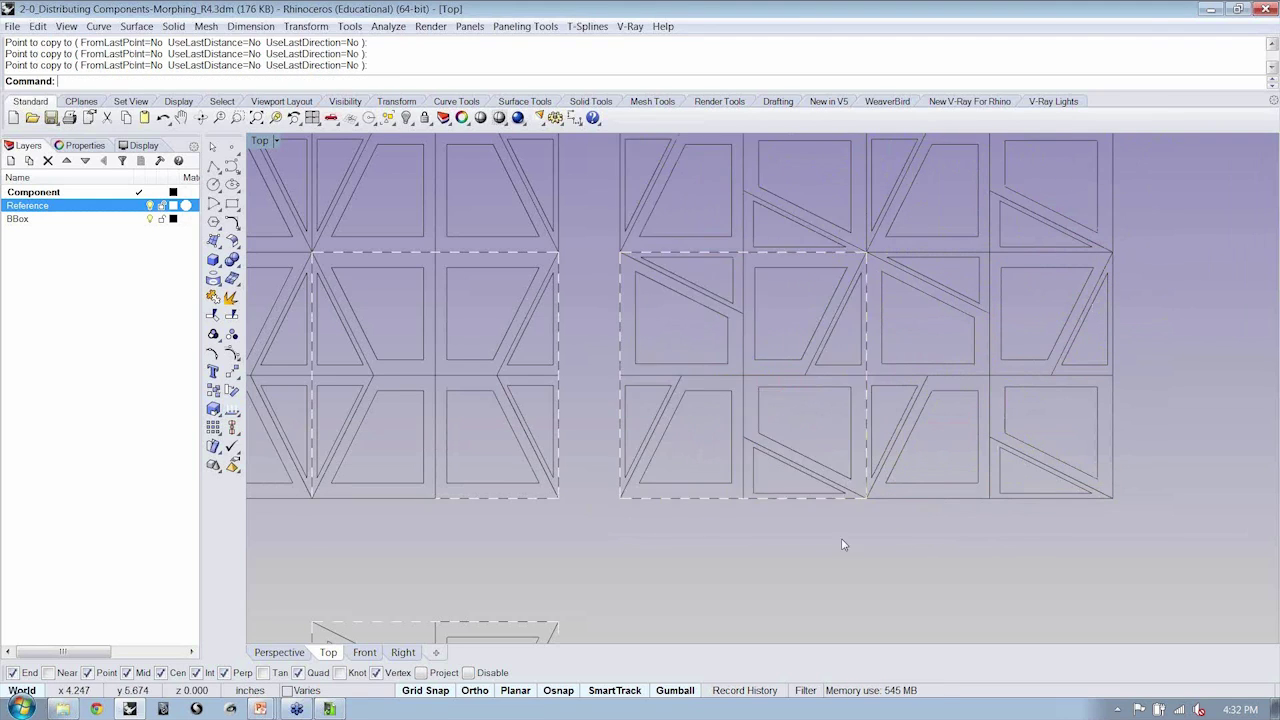
{"action": "scroll", "coordinate": [877, 531], "scroll_direction": "down", "scroll_amount": 4}
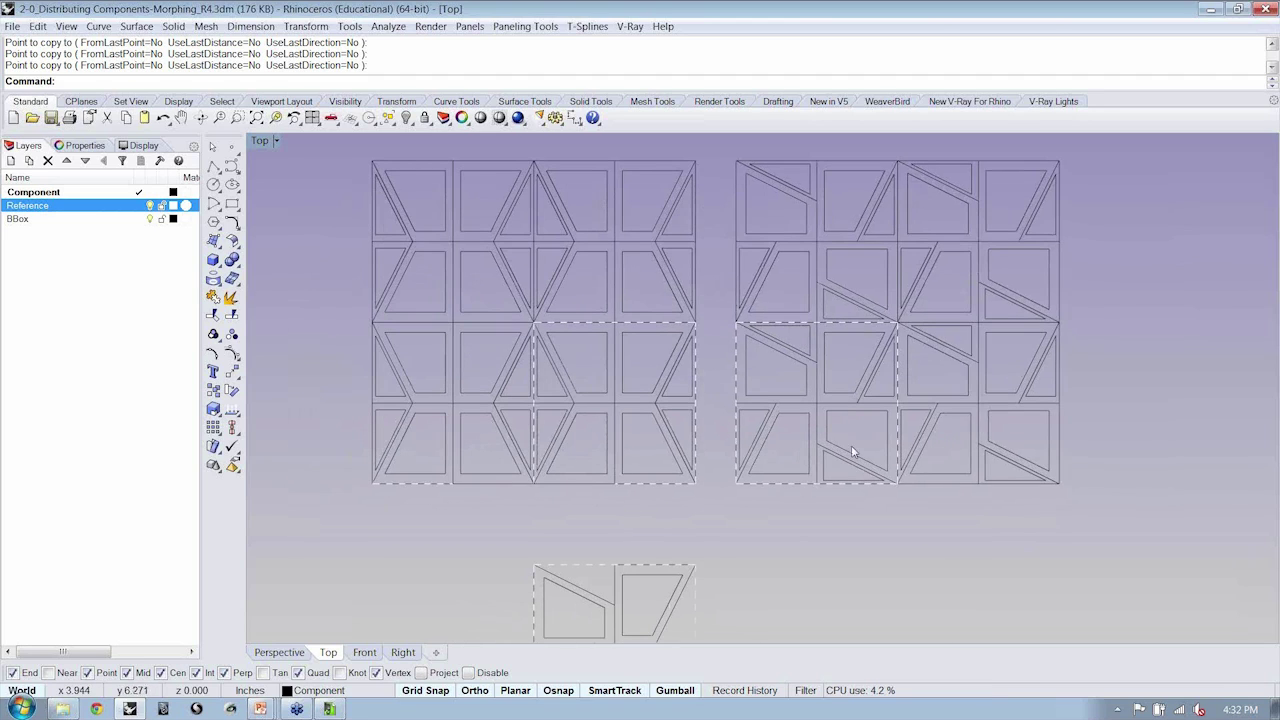
Undo the completed rotated component's copies while keeping its polar-arrayed triangles.
{"action": "key", "text": "ctrl+z"}
{"action": "key", "text": "ctrl+z"}
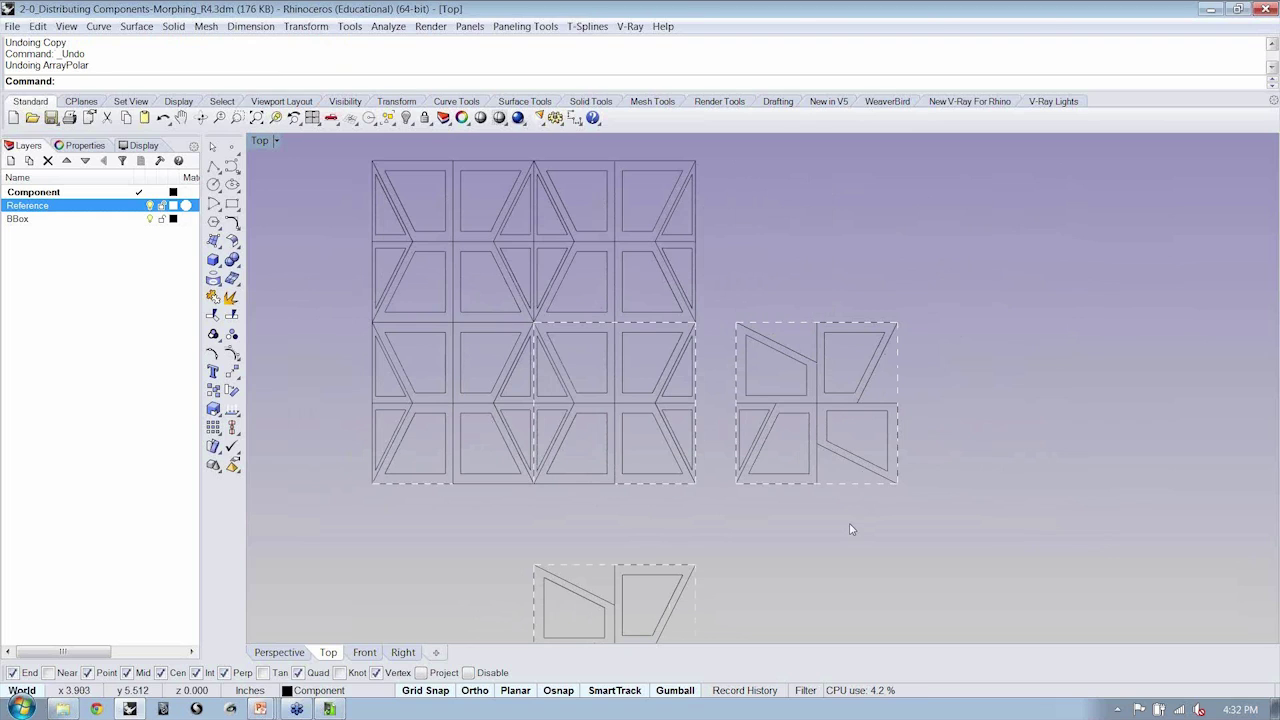
{"action": "key", "text": "ctrl+y"}
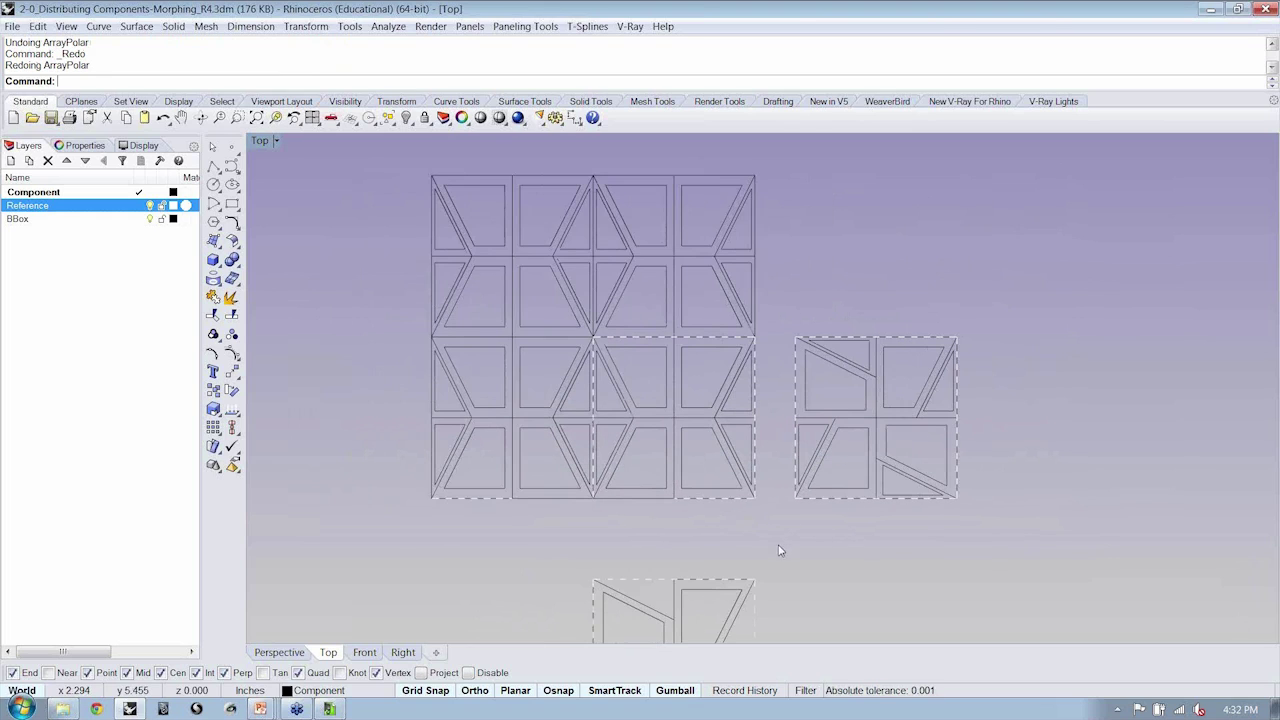
Delete the three extra mirrored component tiles, keeping only the lower-left one, and lock the Reference layer.
{"action": "left_click_drag", "start_coordinate": [614, 175], "coordinate": [607, 172]}
{"action": "key", "text": "Delete"}
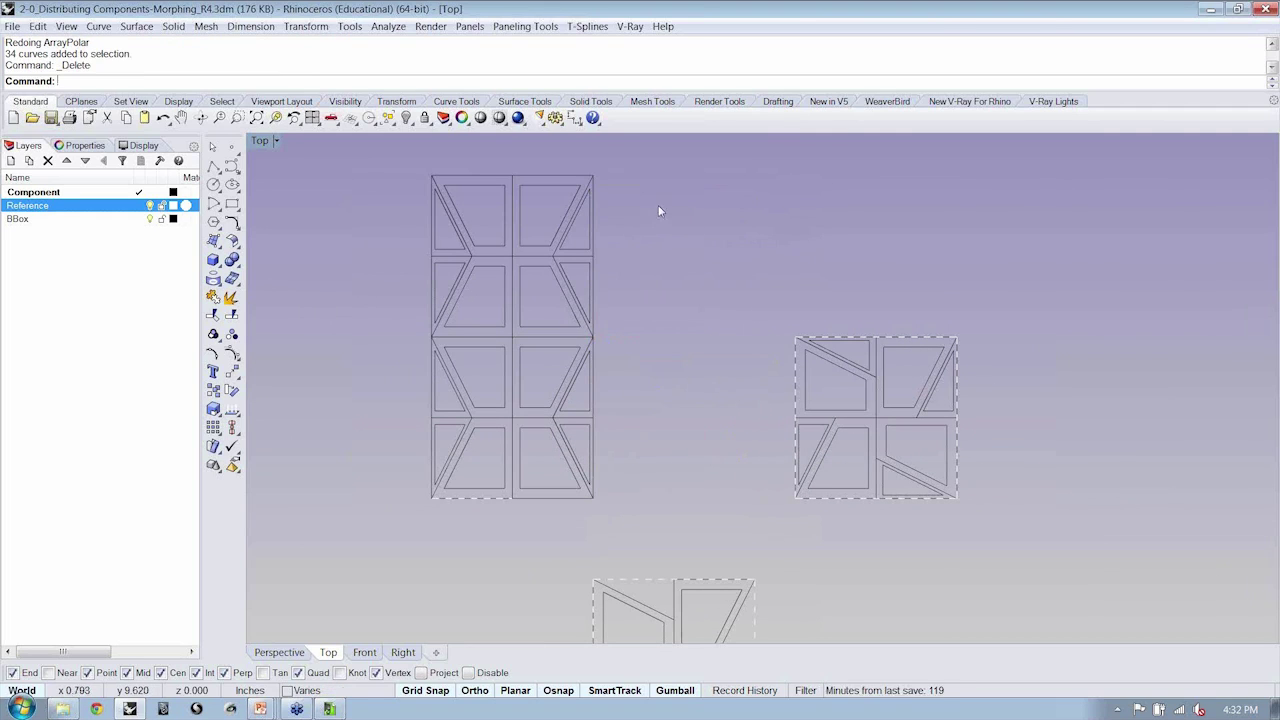
{"action": "left_click_drag", "start_coordinate": [657, 209], "coordinate": [449, 279]}
{"action": "key", "text": "Delete"}
{"action": "key", "text": "Delete"}
{"action": "scroll", "coordinate": [473, 417], "scroll_direction": "up", "scroll_amount": 3}
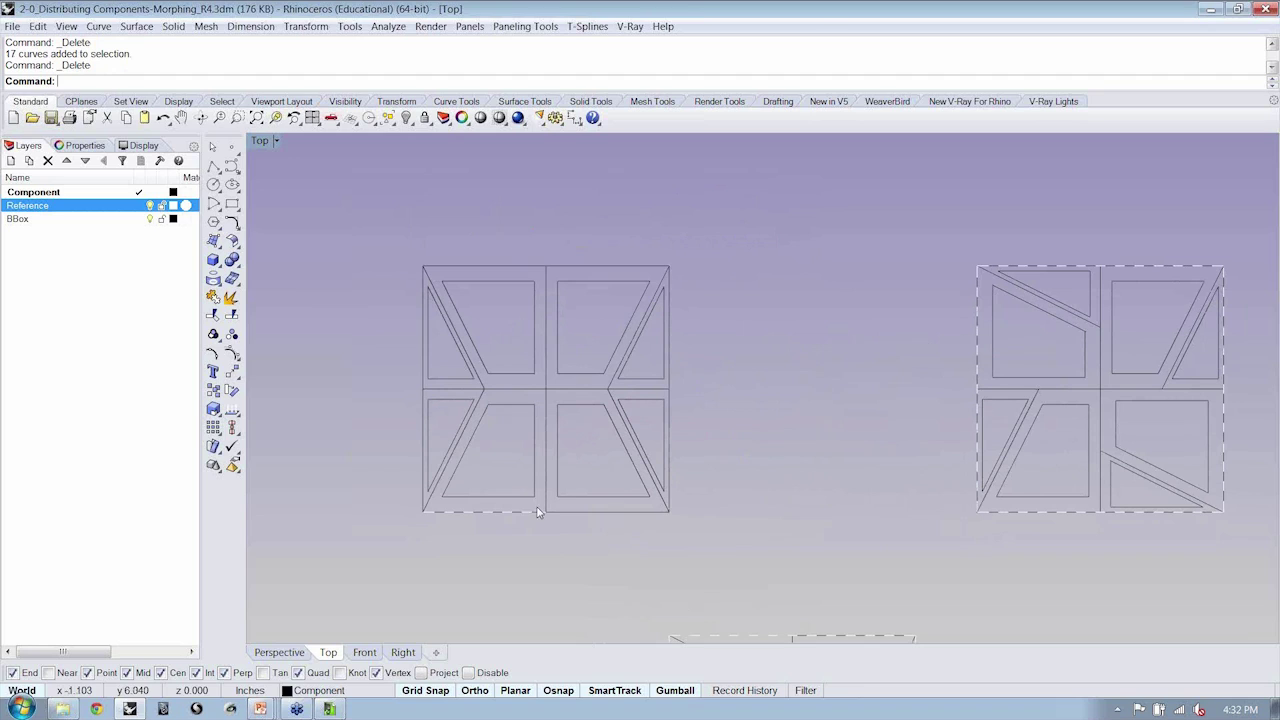
{"action": "left_click", "coordinate": [163, 204]}
Examine the mirrored and rotated components, and compare the earlier component's curve layout with its mesh faces.
{"action": "right_click_drag", "start_coordinate": [771, 332], "coordinate": [756, 313]}
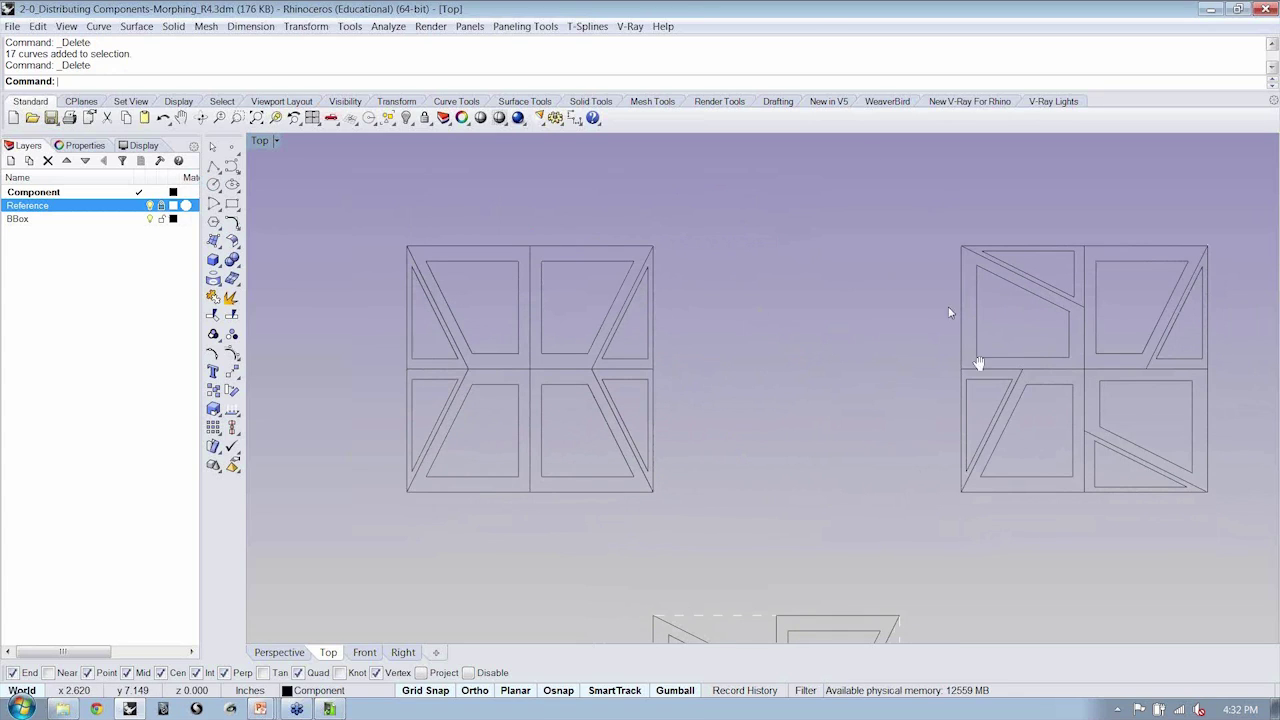
{"action": "right_click_drag", "start_coordinate": [791, 354], "coordinate": [771, 320]}
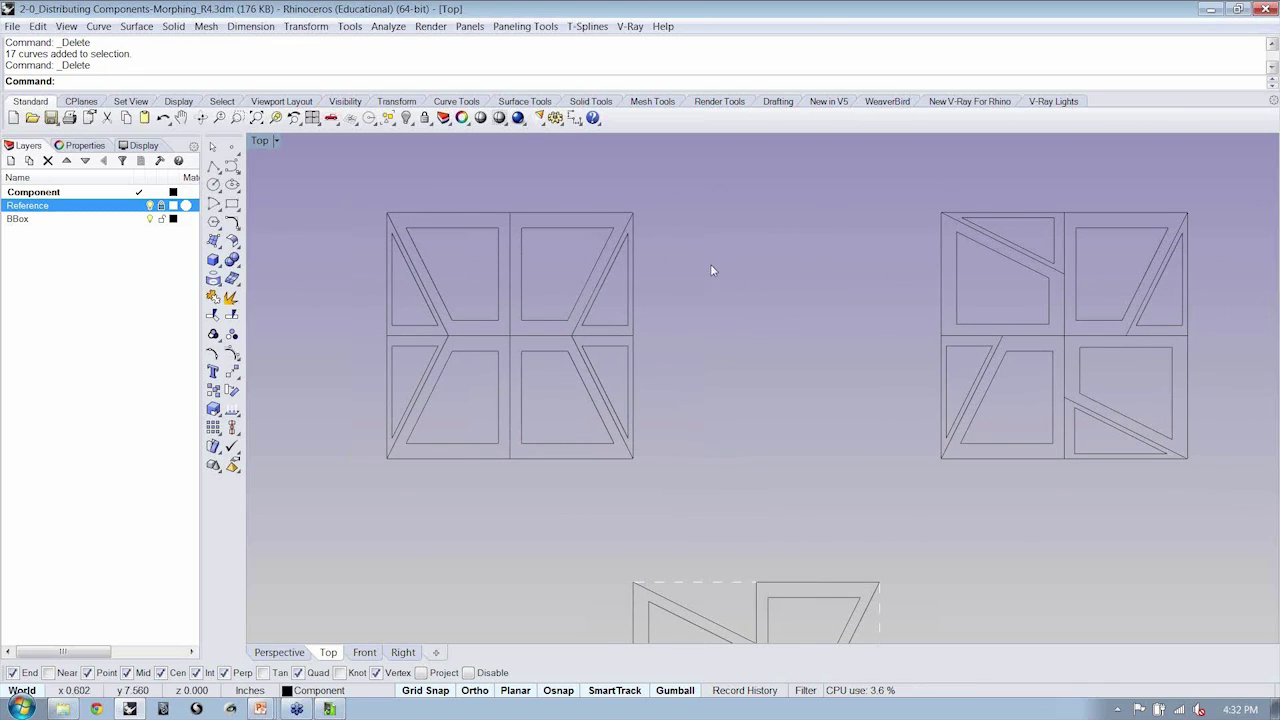
{"action": "right_click_drag", "start_coordinate": [870, 478], "coordinate": [875, 412]}
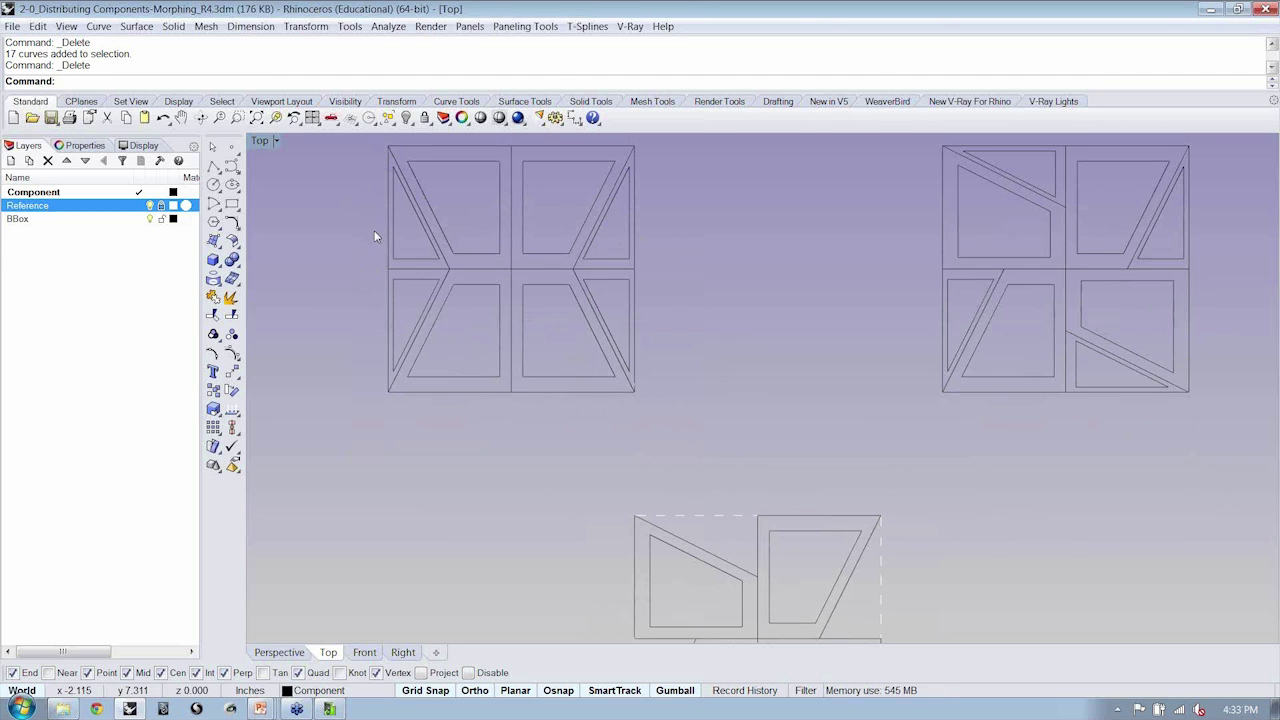
{"action": "right_click_drag", "start_coordinate": [780, 380], "coordinate": [747, 227]}
{"action": "right_click_drag", "start_coordinate": [821, 472], "coordinate": [731, 341]}
{"action": "right_click_drag", "start_coordinate": [726, 517], "coordinate": [629, 340]}
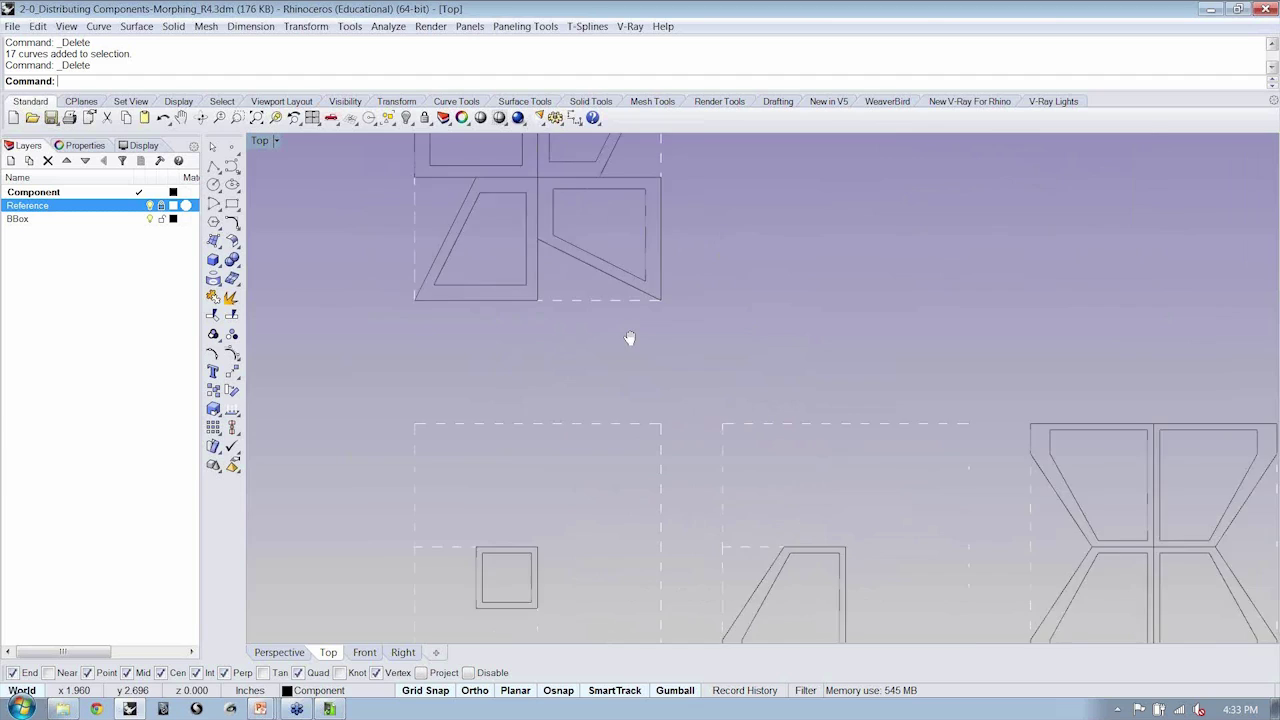
{"action": "right_click_drag", "start_coordinate": [985, 520], "coordinate": [608, 364]}
{"action": "scroll", "coordinate": [797, 412], "scroll_direction": "up", "scroll_amount": 4}
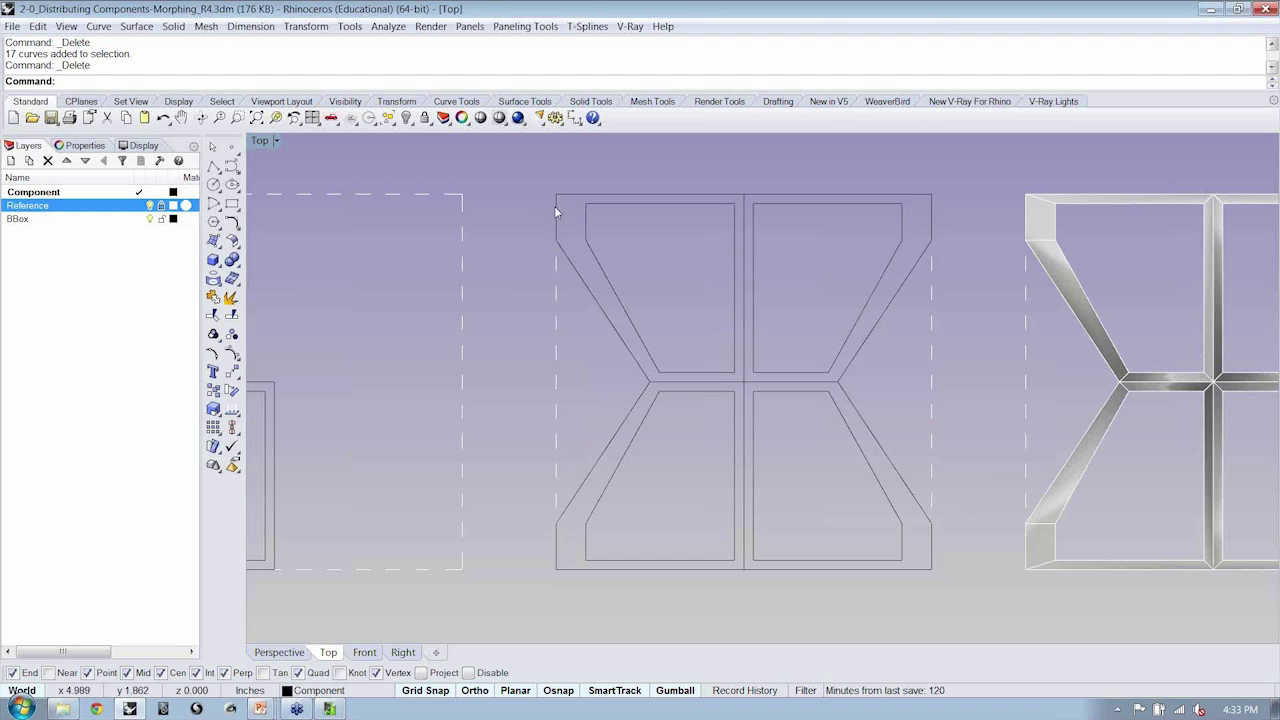
{"action": "right_click_drag", "start_coordinate": [890, 333], "coordinate": [630, 334]}
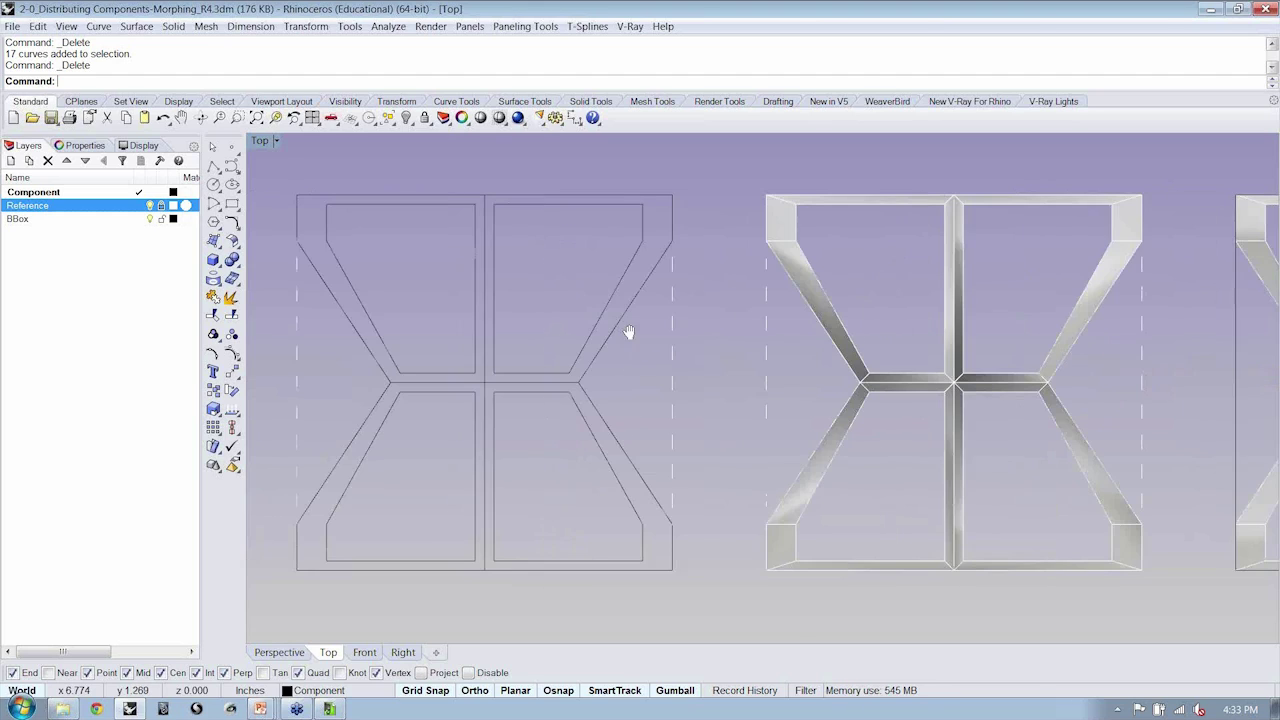
{"action": "right_click_drag", "start_coordinate": [980, 399], "coordinate": [855, 404]}
{"action": "left_click", "coordinate": [674, 273]}
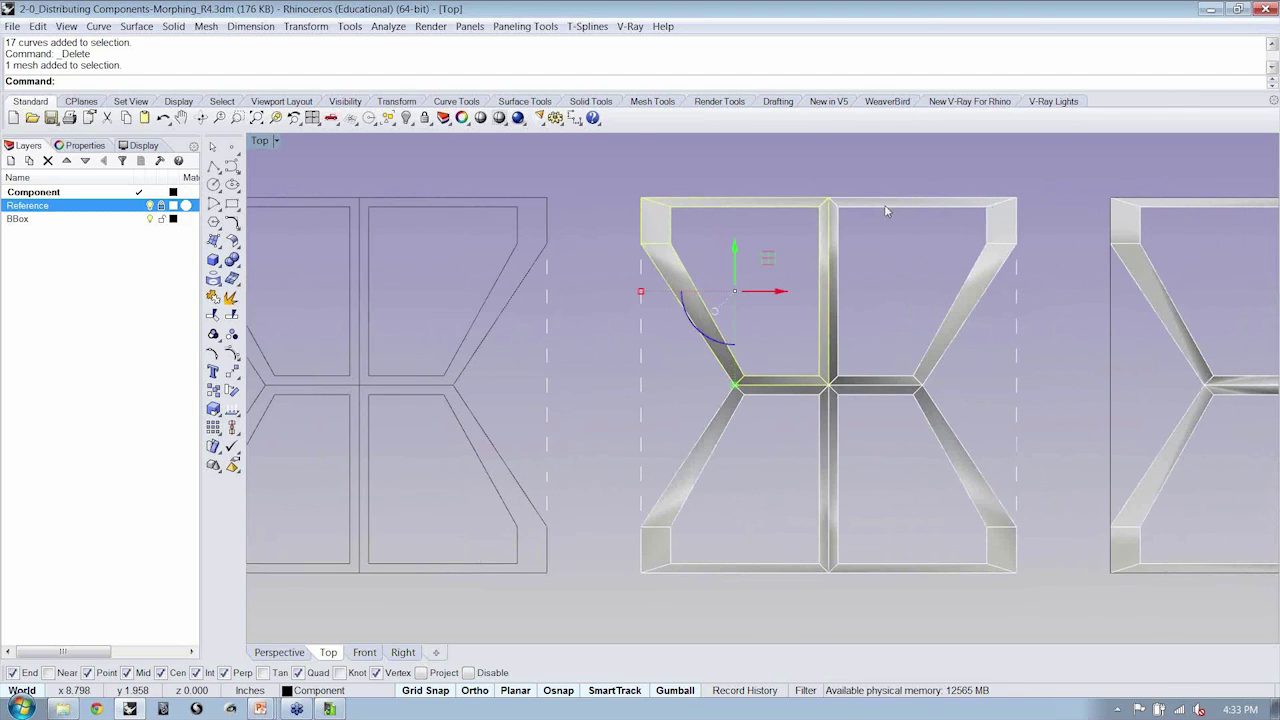
{"action": "left_click", "coordinate": [916, 500]}
{"action": "scroll", "coordinate": [917, 474], "scroll_direction": "down", "scroll_amount": 12}
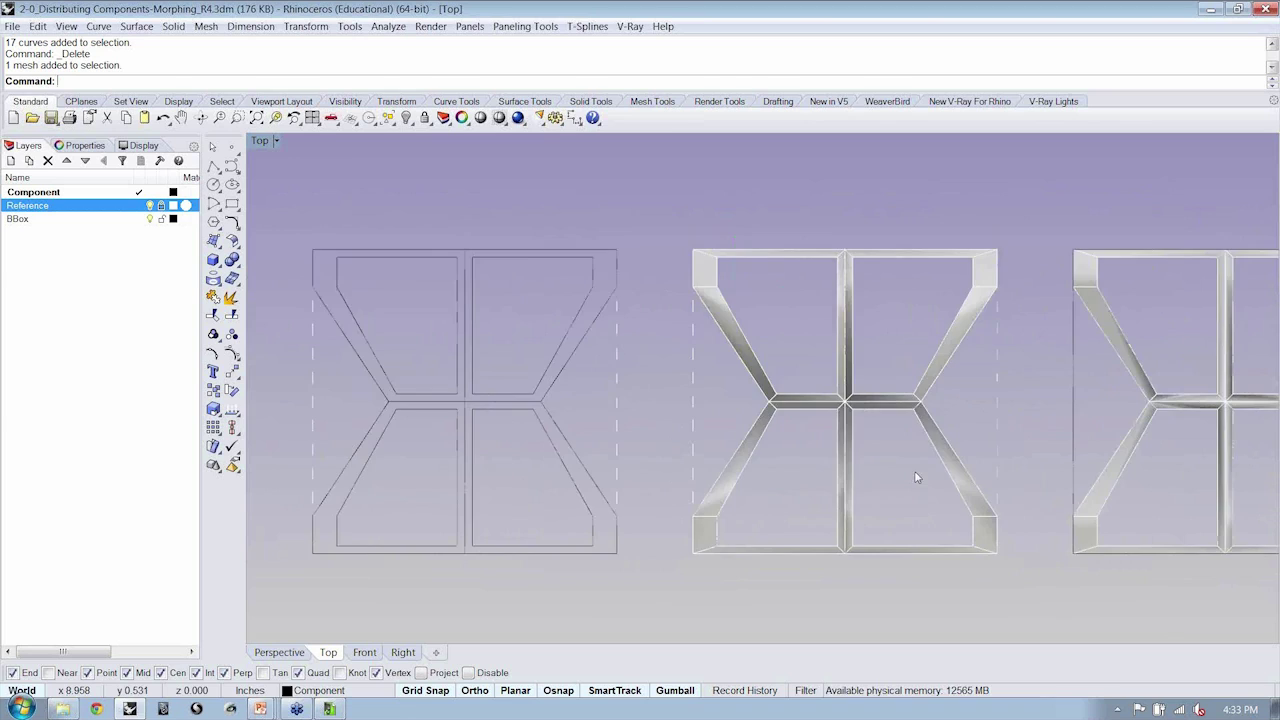
{"action": "right_click_drag", "start_coordinate": [757, 277], "coordinate": [803, 480]}
{"action": "scroll", "coordinate": [638, 329], "scroll_direction": "up", "scroll_amount": 14}
{"action": "right_click_drag", "start_coordinate": [671, 329], "coordinate": [651, 327]}
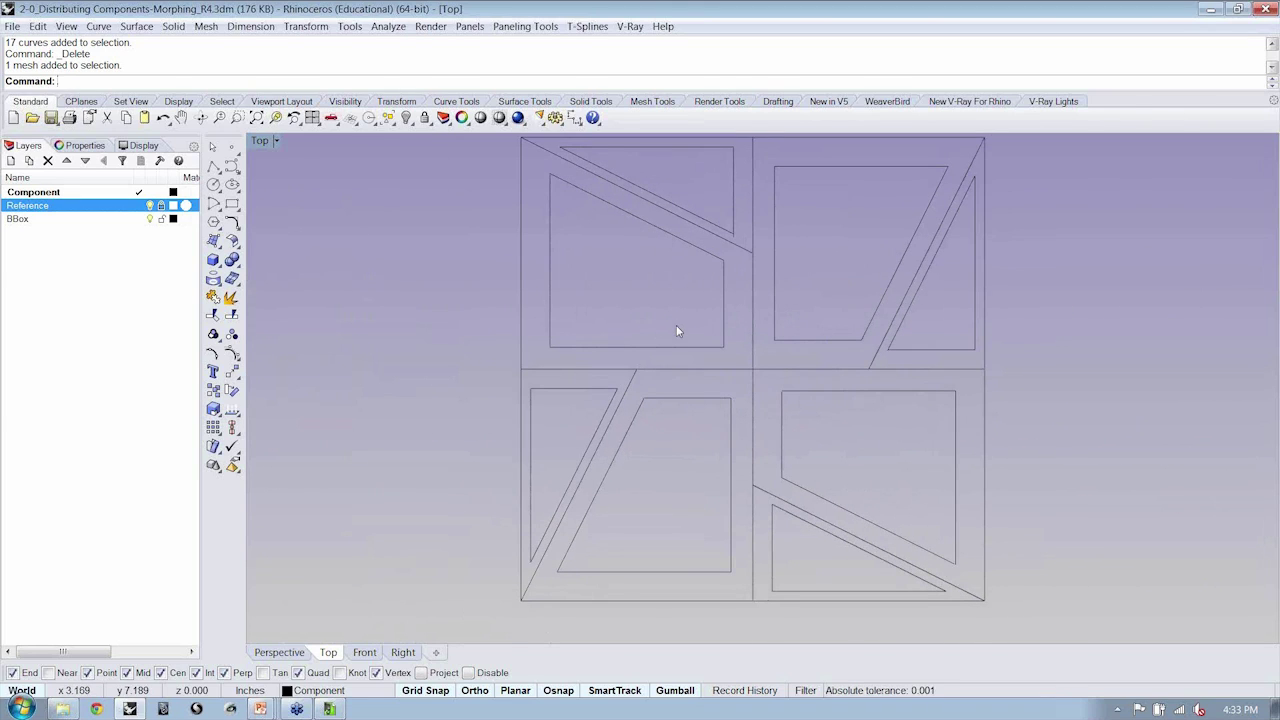
{"action": "right_click_drag", "start_coordinate": [831, 386], "coordinate": [734, 406]}
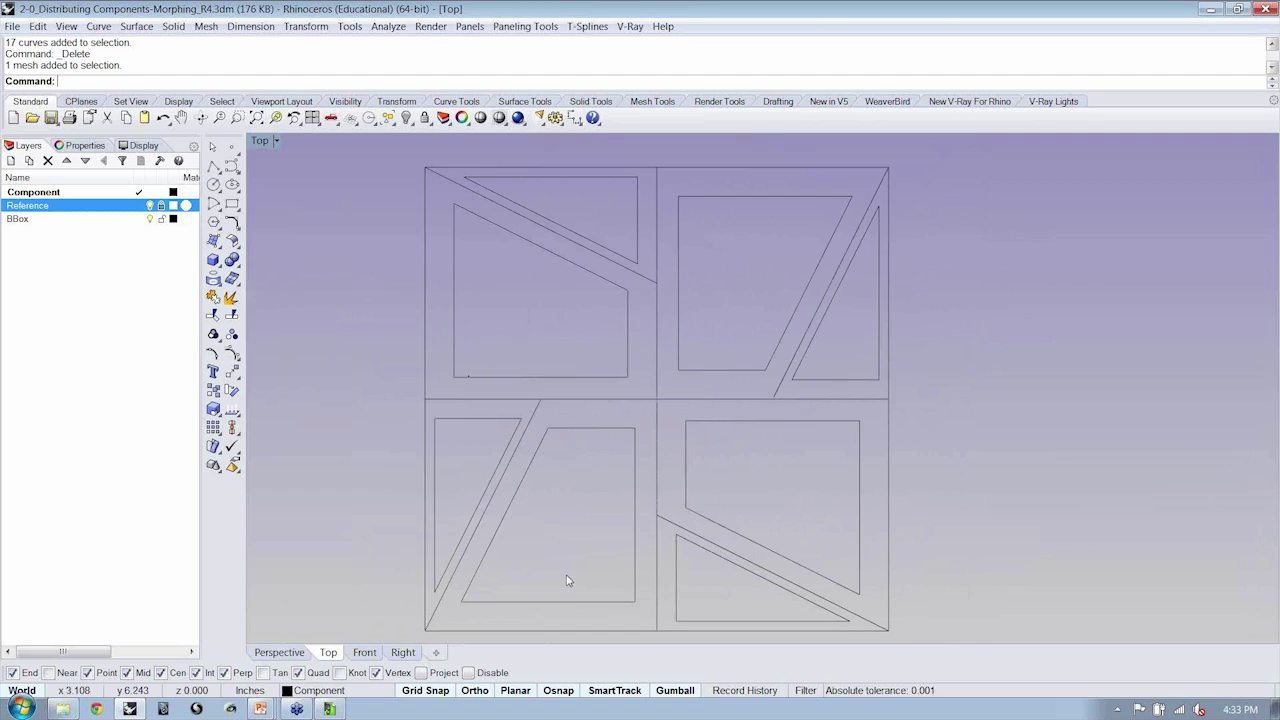
{"action": "right_click_drag", "start_coordinate": [566, 580], "coordinate": [581, 541]}
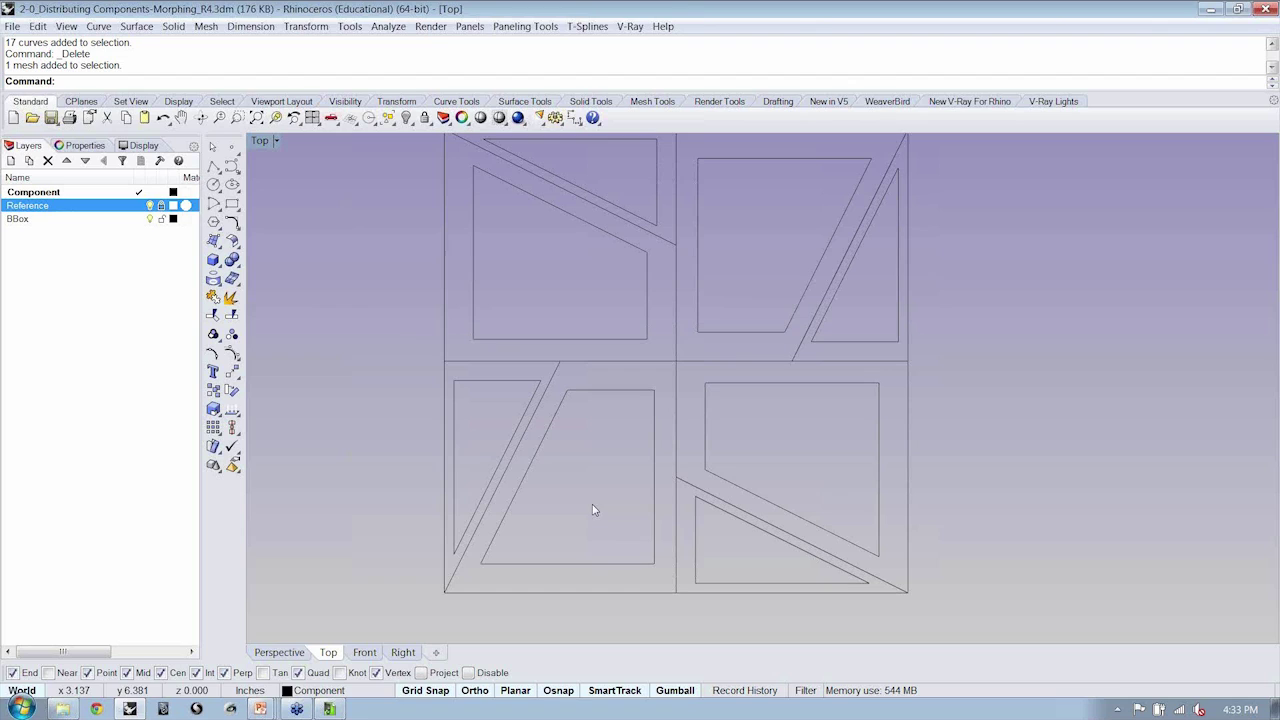
Rename the Component layer to Component Lines.
{"action": "left_click", "coordinate": [48, 196]}
{"action": "left_click", "coordinate": [52, 197]}
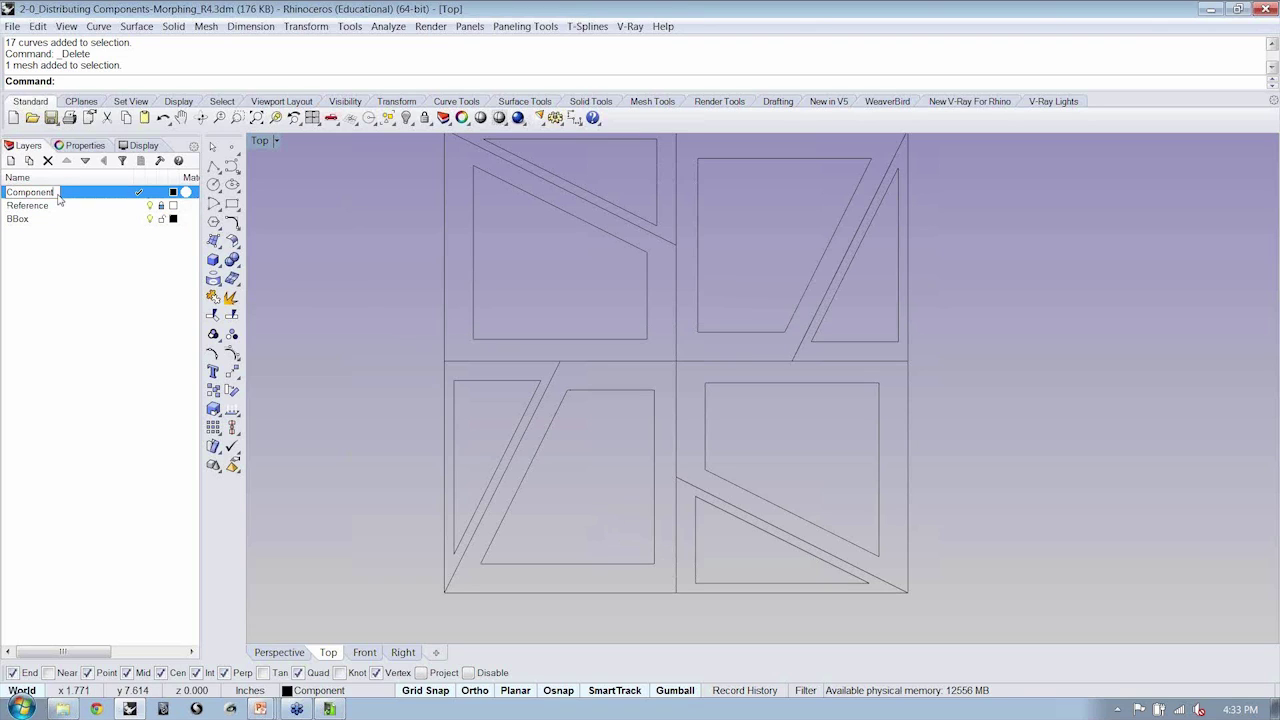
{"action": "type", "text": "Lin"}
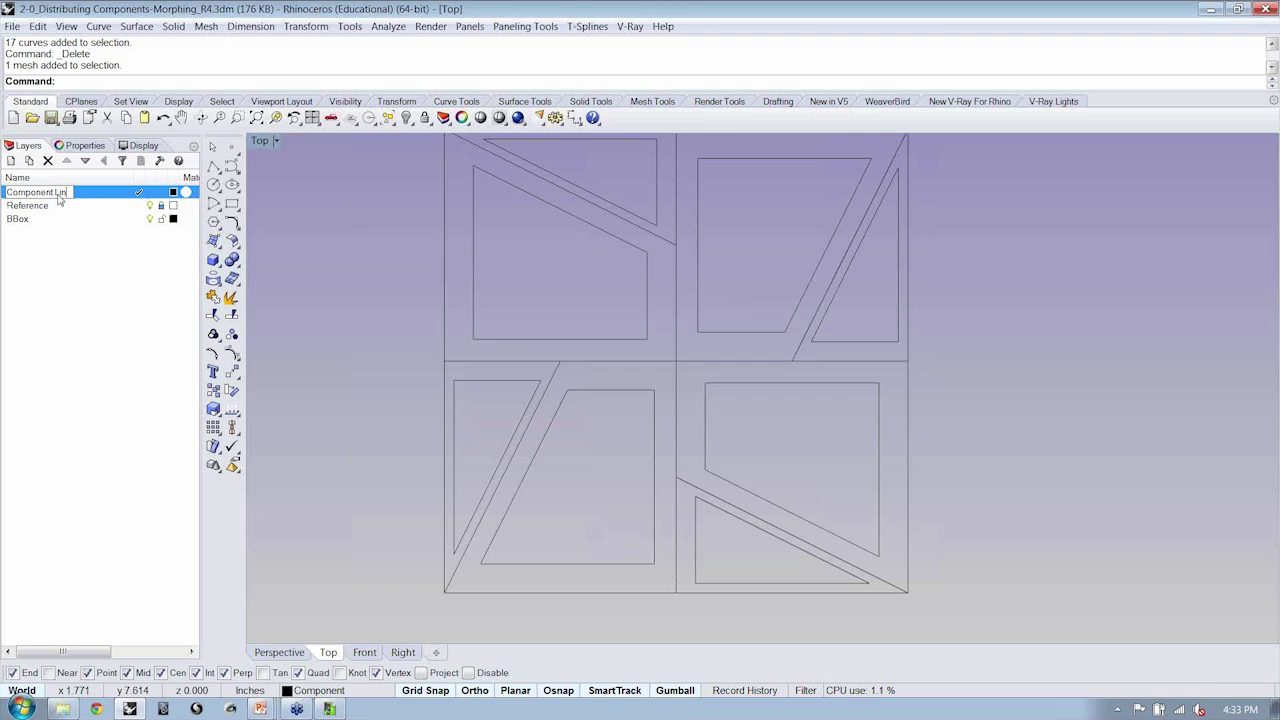
{"action": "type", "text": "es"}
{"action": "key", "text": "Return"}
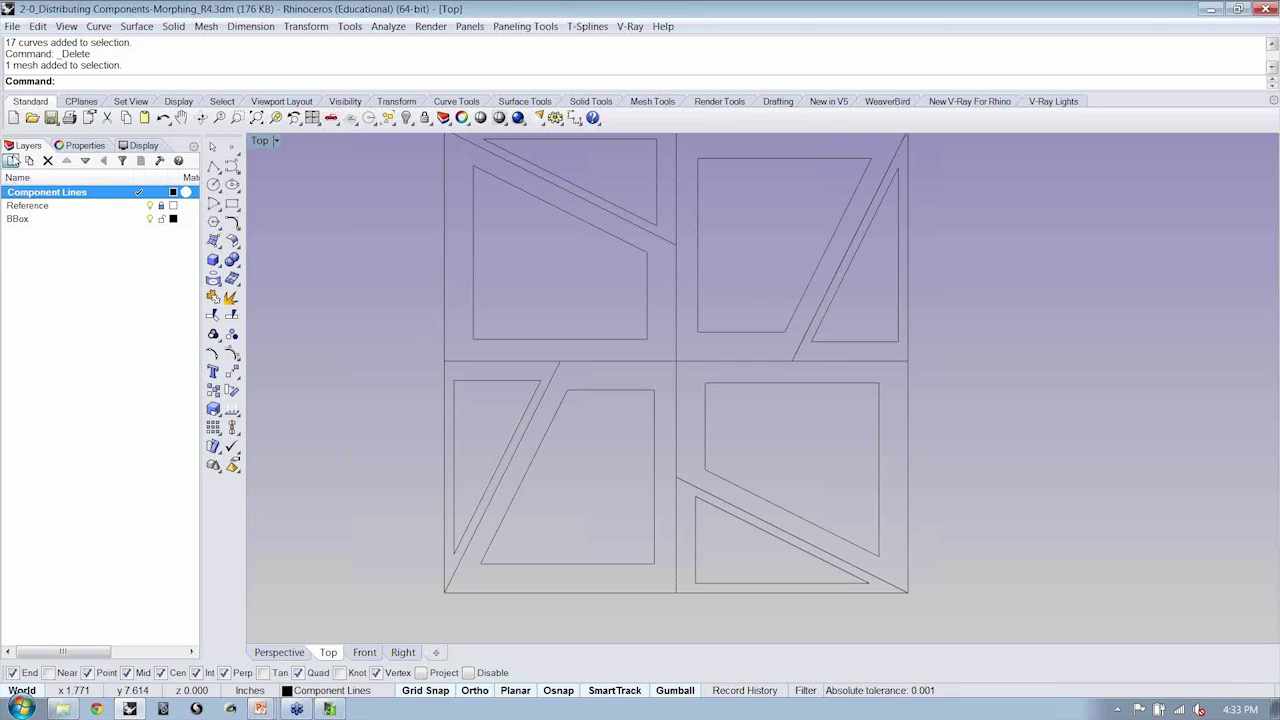
Create a layer named Component Meshes and make it the current layer.
{"action": "left_click", "coordinate": [12, 160]}
{"action": "type", "text": "Component"}
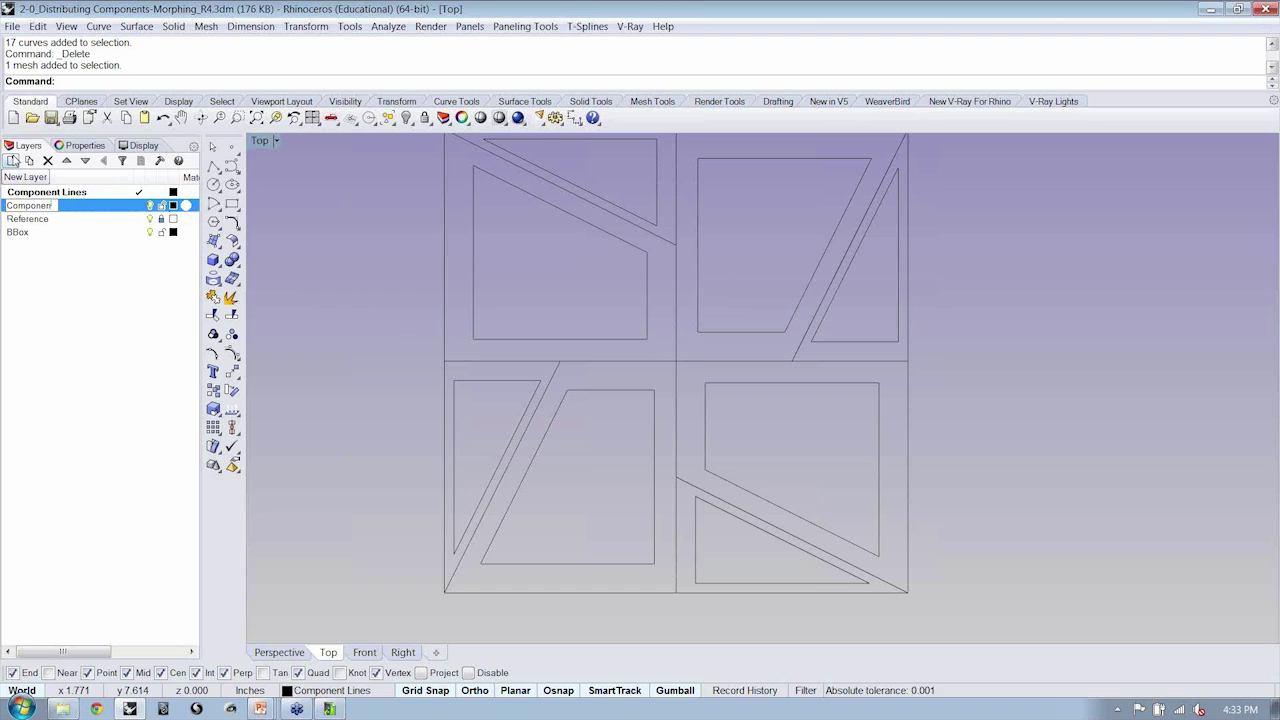
{"action": "type", "text": " Meshes"}
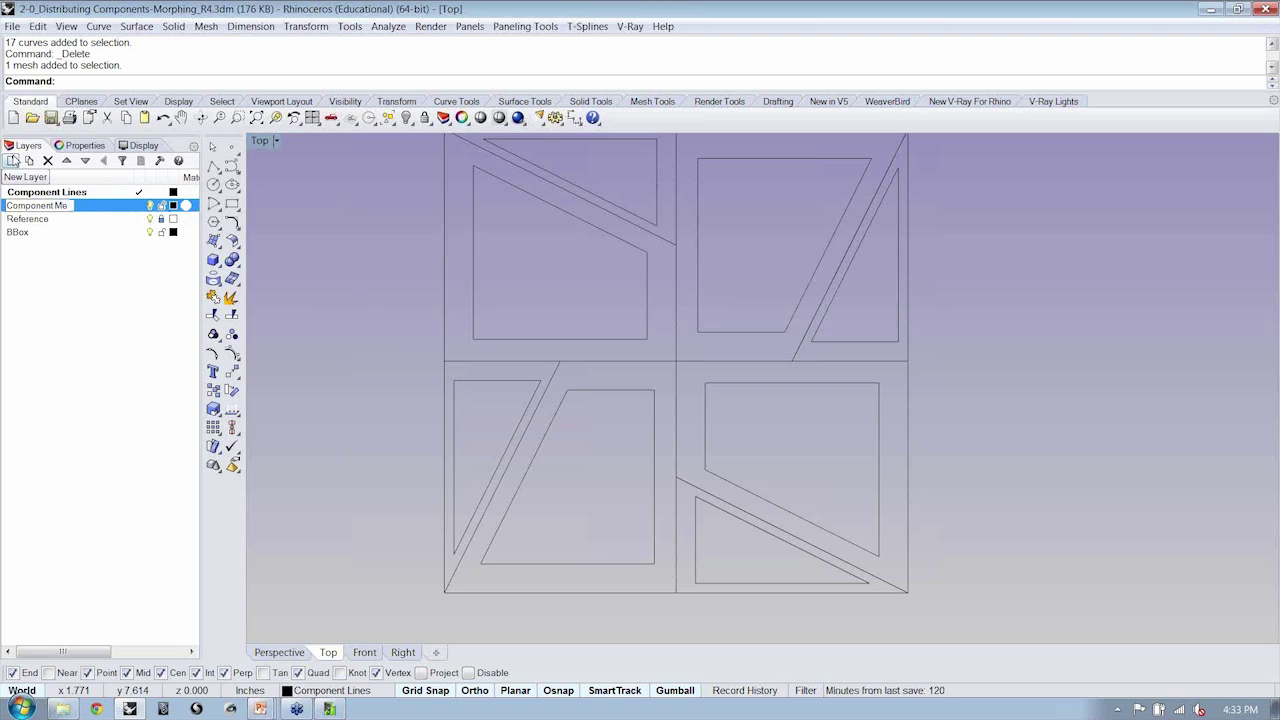
{"action": "key", "text": "Return"}
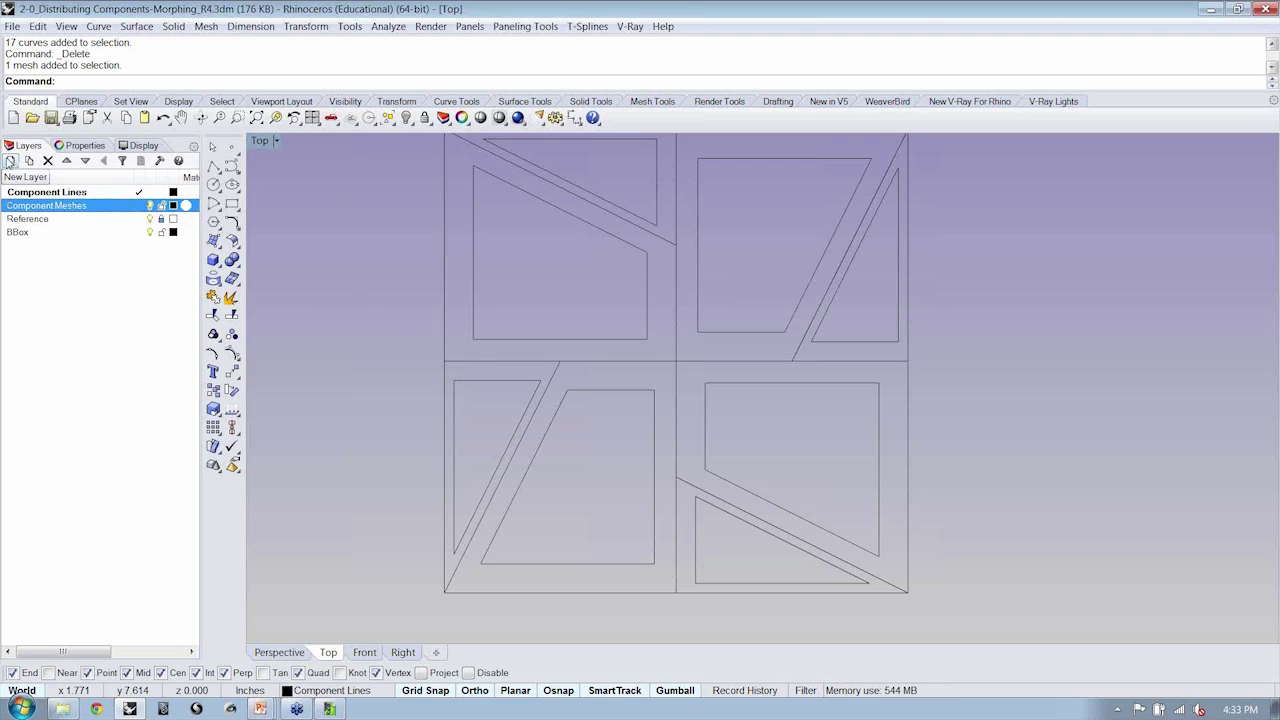
{"action": "left_click", "coordinate": [139, 205]}
Create a four-corner 3-D mesh face along the upper frame strip of the lower-left tile's triangular panel.
{"action": "right_click_drag", "start_coordinate": [338, 234], "coordinate": [383, 243]}
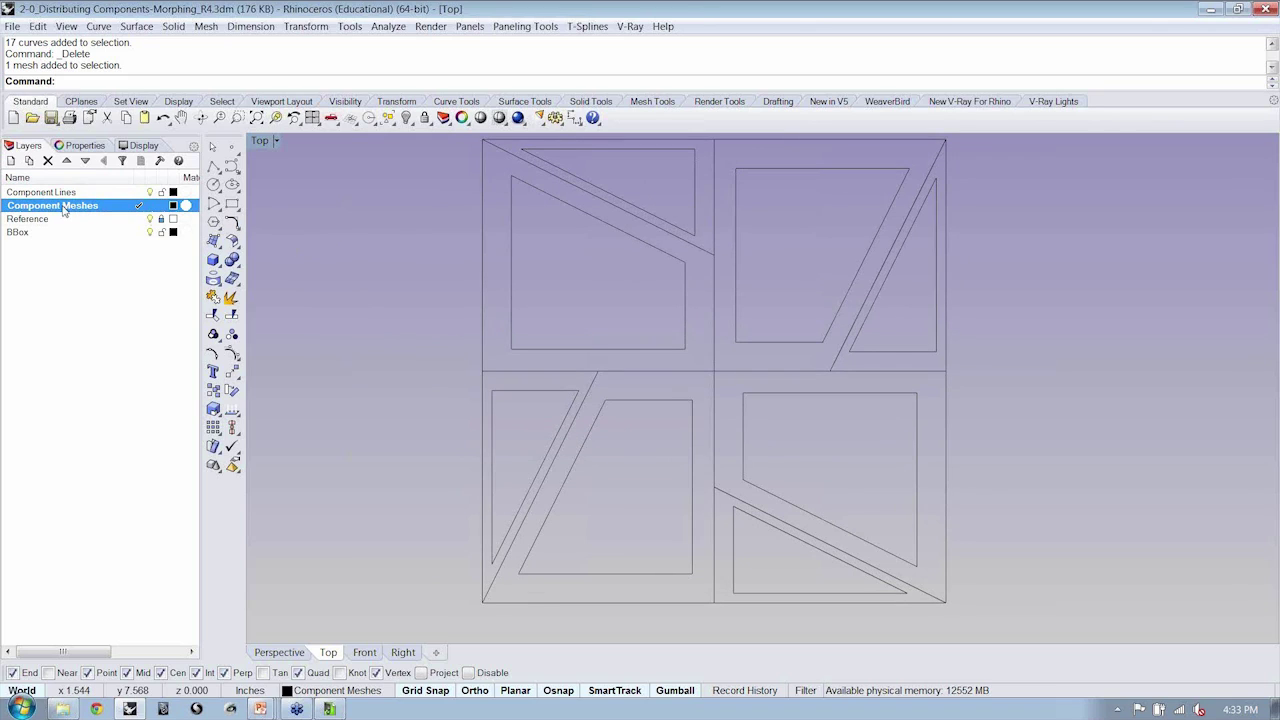
{"action": "right_click_drag", "start_coordinate": [639, 381], "coordinate": [640, 408]}
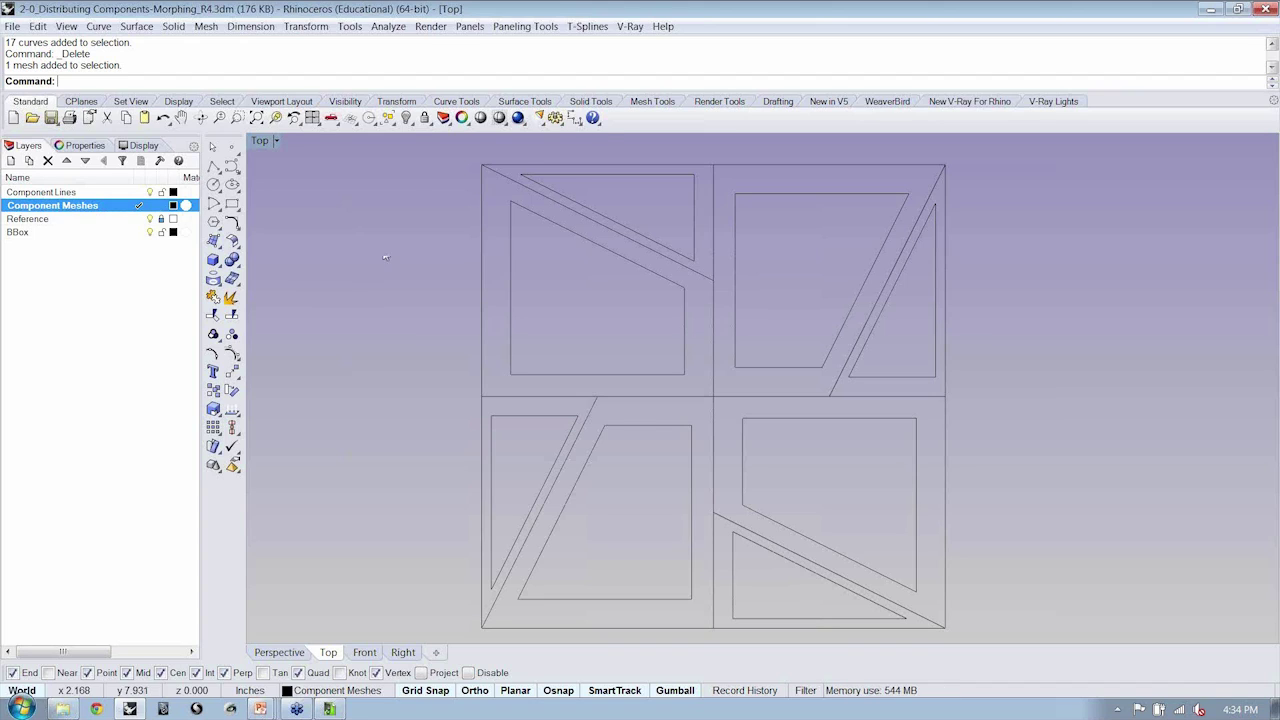
{"action": "left_click", "coordinate": [210, 27]}
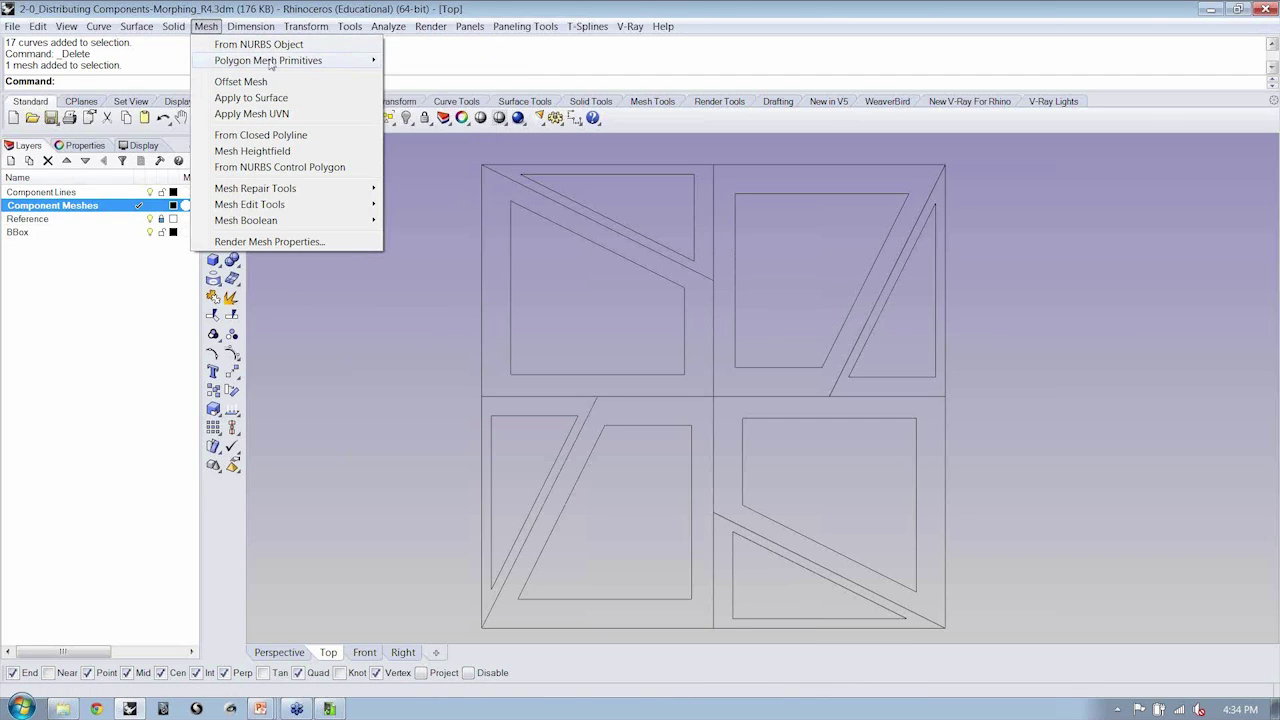
{"action": "mouse_move", "coordinate": [288, 64]}
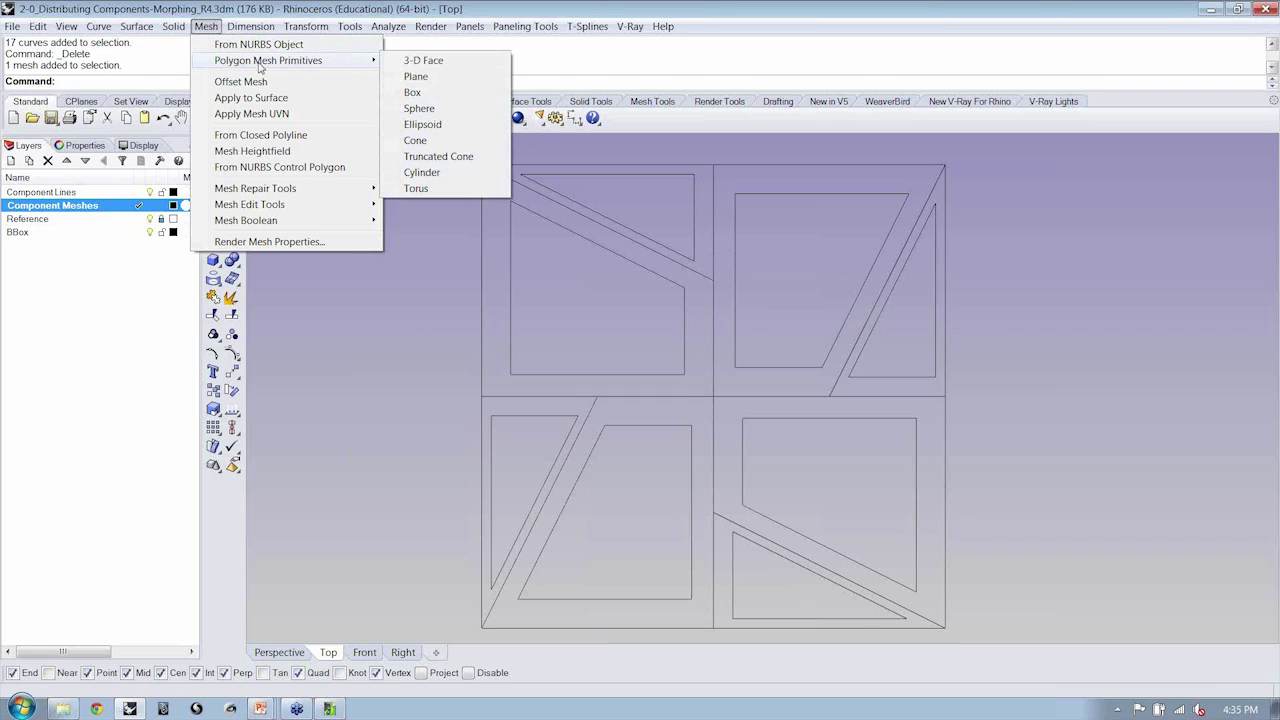
{"action": "left_click", "coordinate": [429, 62]}
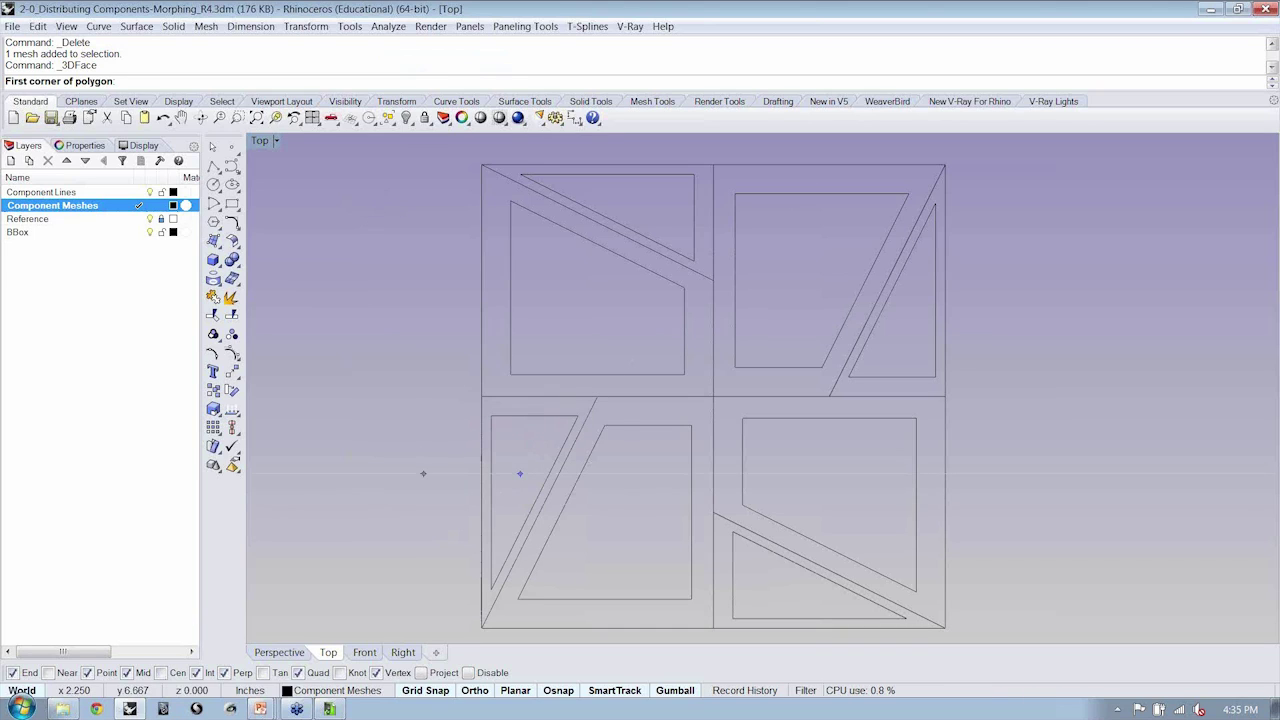
{"action": "scroll", "coordinate": [518, 450], "scroll_direction": "up", "scroll_amount": 5}
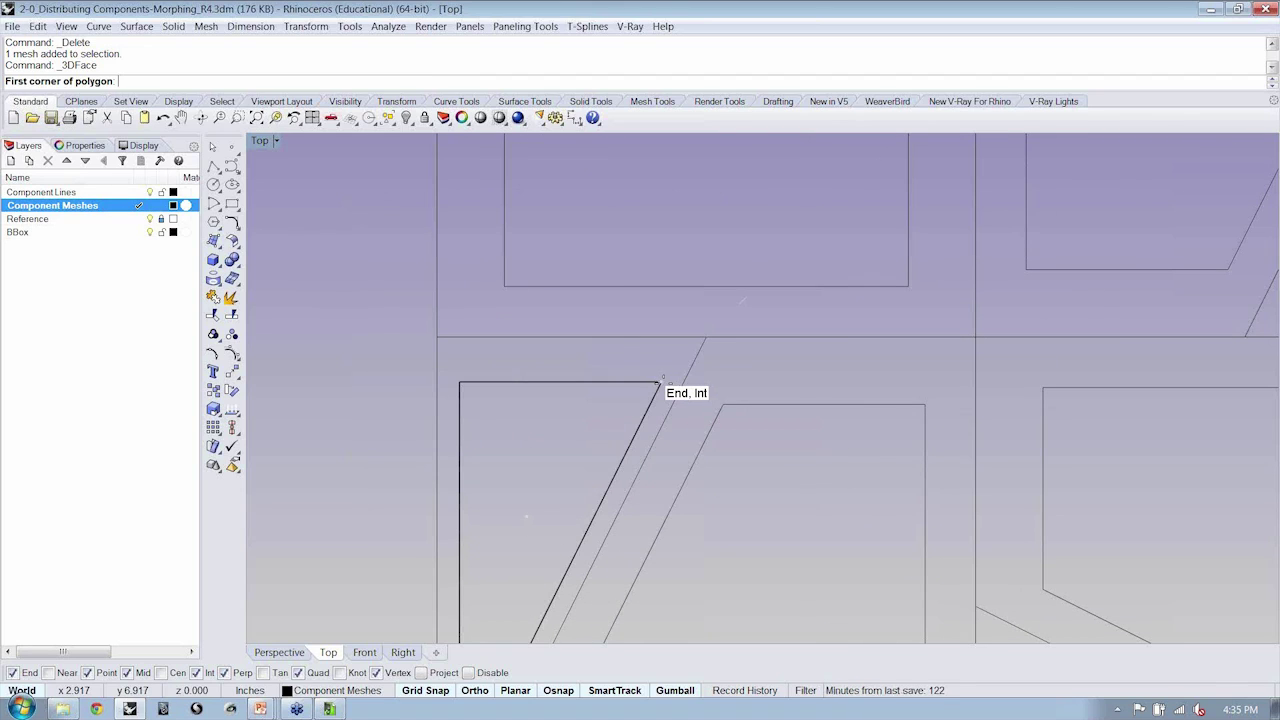
{"action": "left_click", "coordinate": [659, 382]}
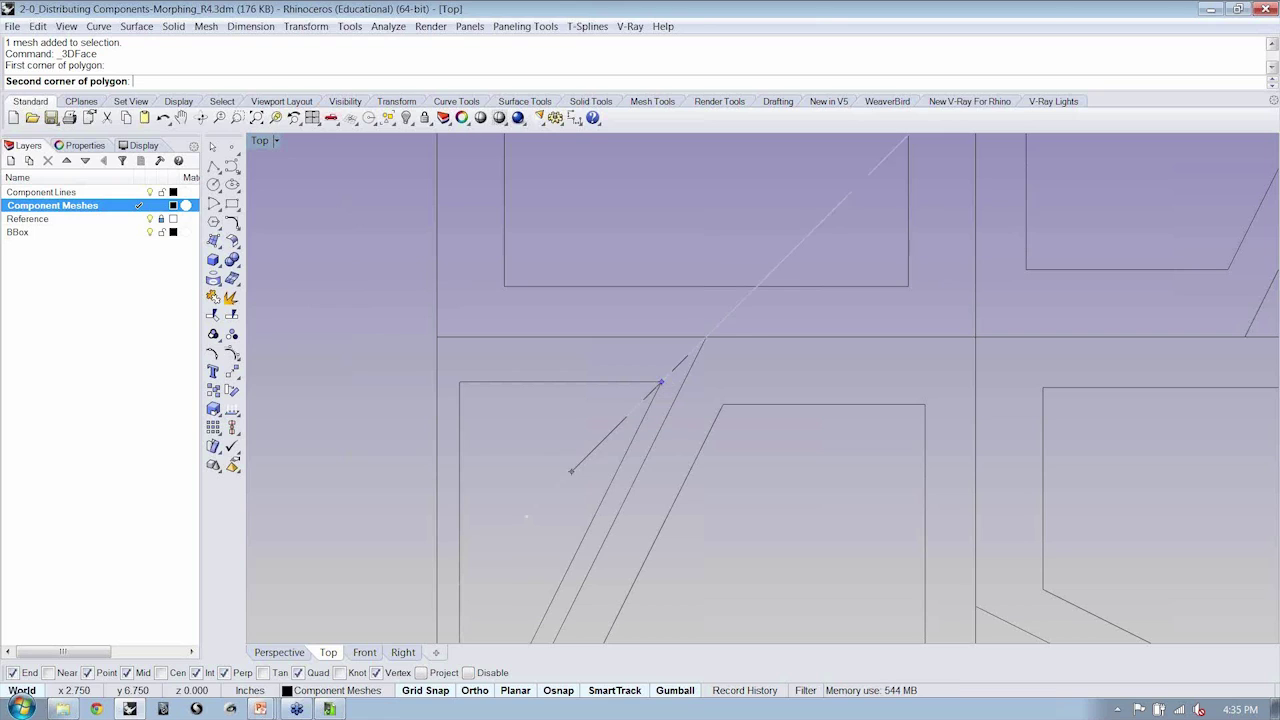
{"action": "left_click", "coordinate": [706, 338]}
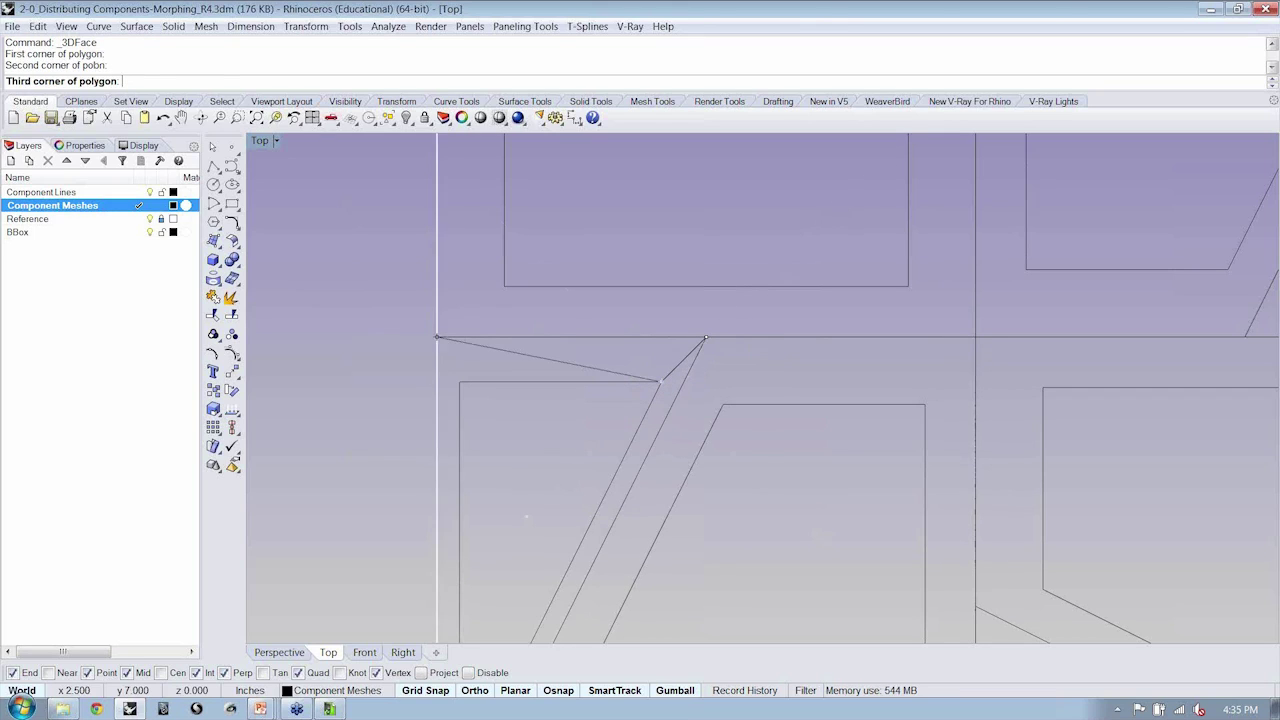
{"action": "left_click", "coordinate": [437, 337]}
{"action": "left_click", "coordinate": [461, 383]}
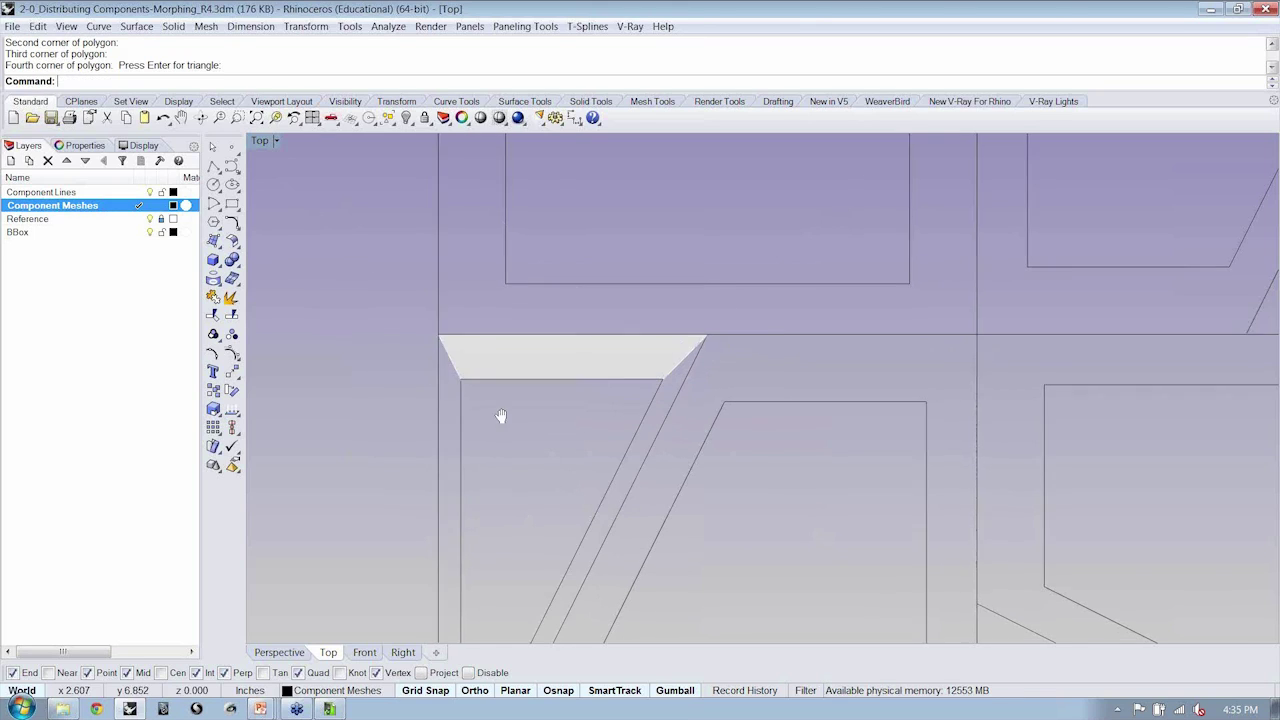
Add a 3-D mesh face to the vertical frame strip along the triangular panel's outer side.
{"action": "right_click_drag", "start_coordinate": [500, 417], "coordinate": [557, 340]}
{"action": "key", "text": "Return"}
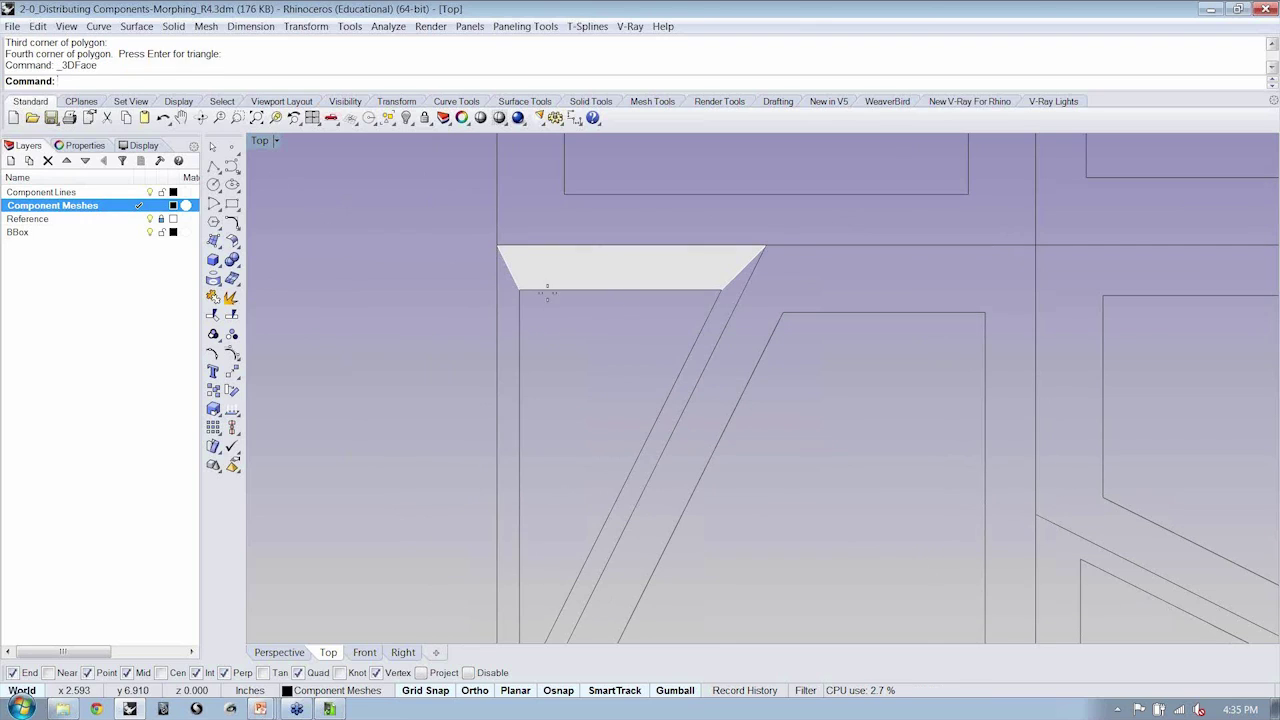
{"action": "left_click", "coordinate": [519, 290]}
{"action": "left_click", "coordinate": [497, 244]}
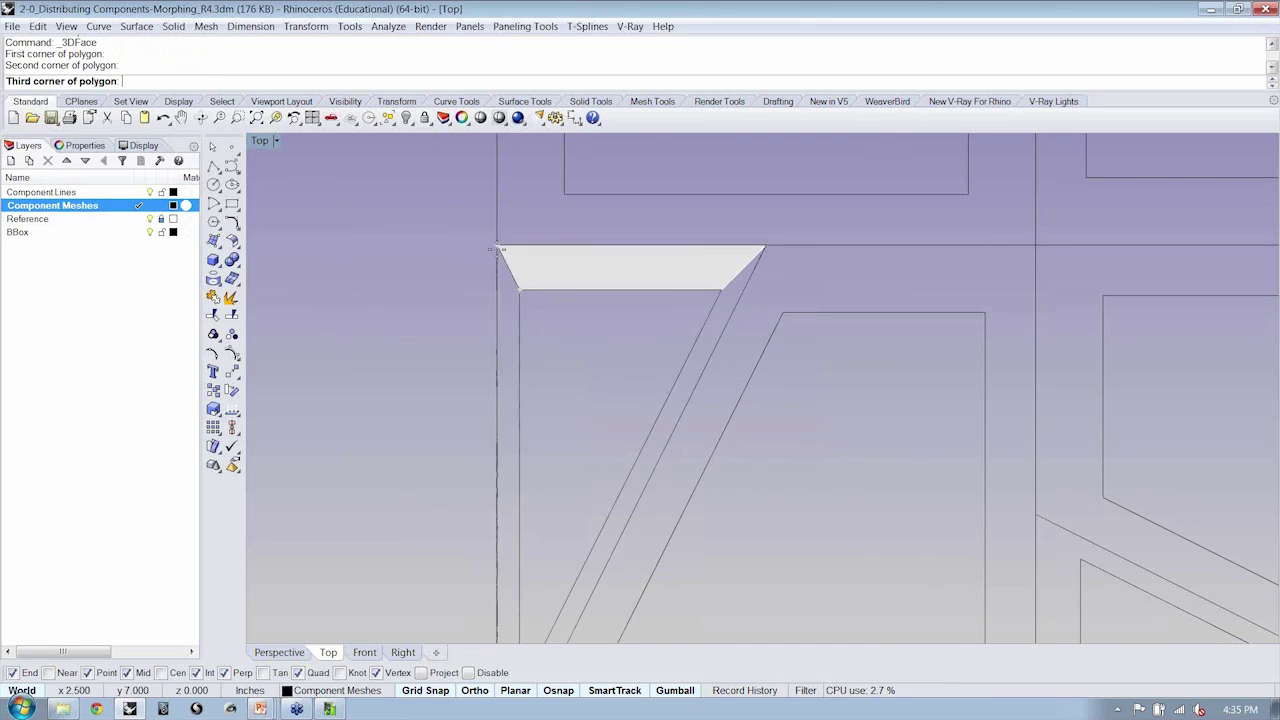
{"action": "scroll", "coordinate": [497, 244], "scroll_direction": "down", "scroll_amount": 2}
{"action": "left_click", "coordinate": [497, 598]}
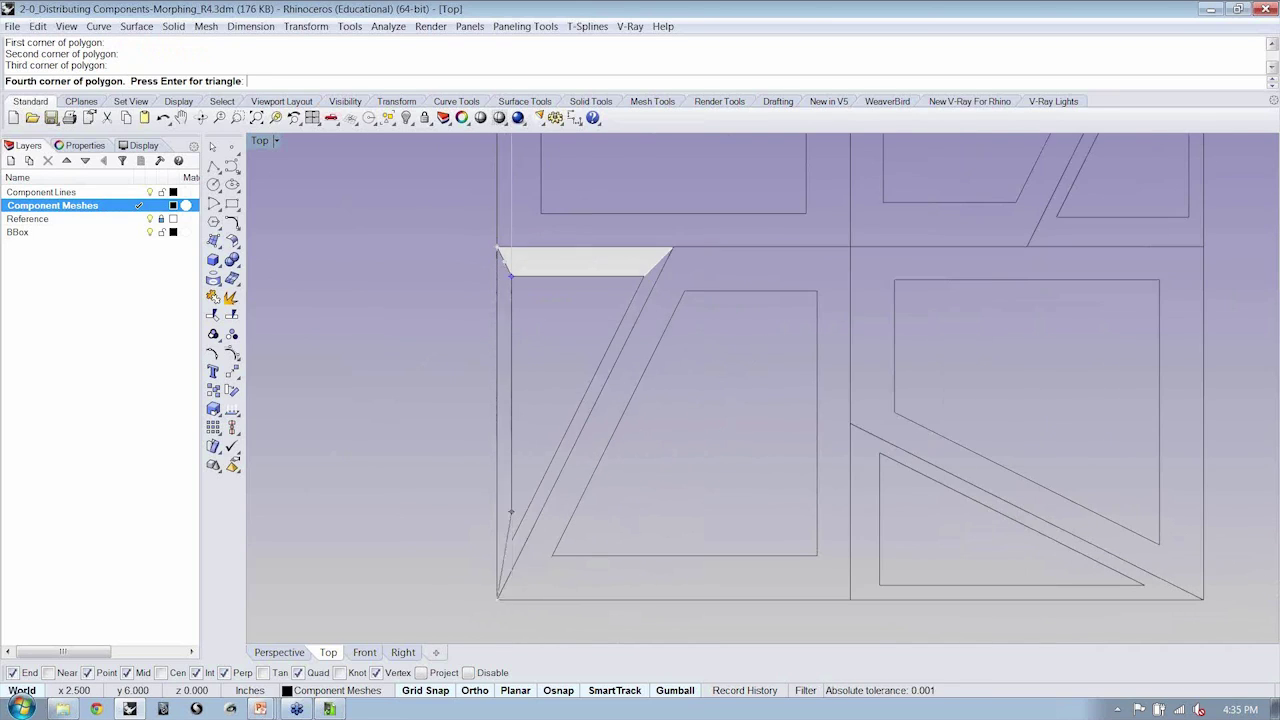
{"action": "left_click", "coordinate": [512, 540]}
Add a 3-D mesh face along the triangular panel's diagonal strip to close its frame.
{"action": "key", "text": "Return"}
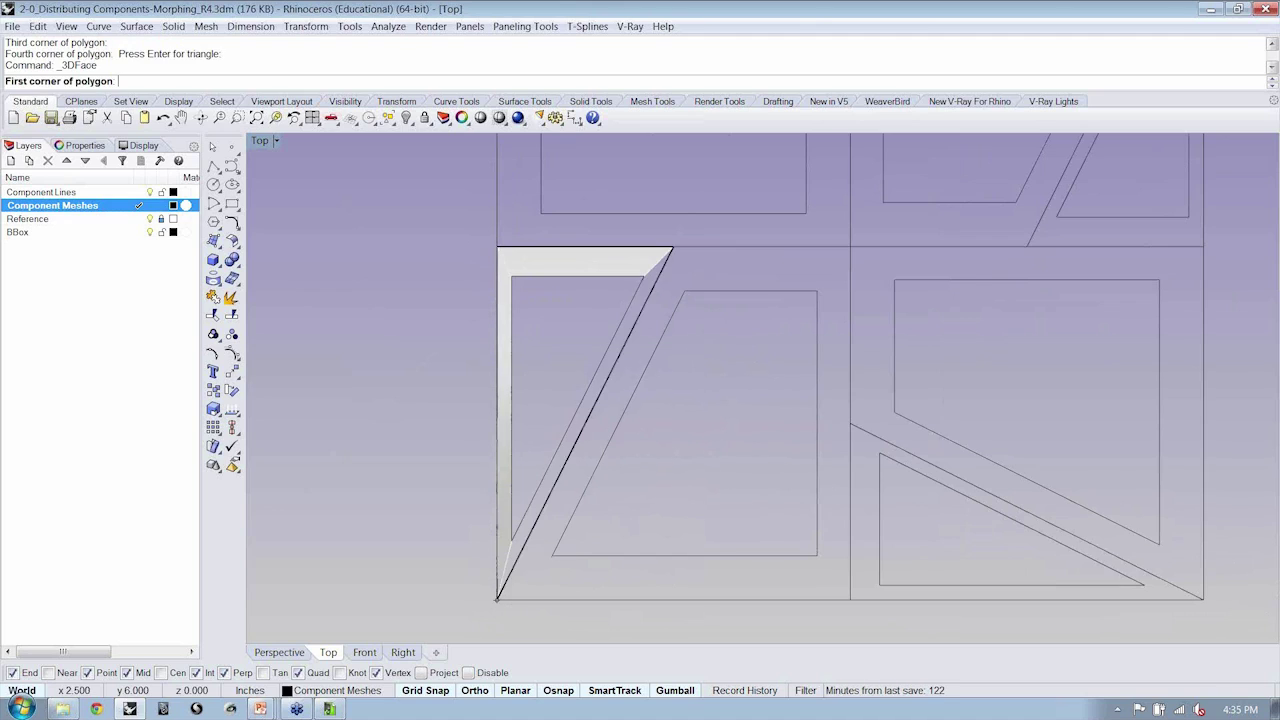
{"action": "left_click", "coordinate": [497, 598]}
{"action": "left_click", "coordinate": [678, 244]}
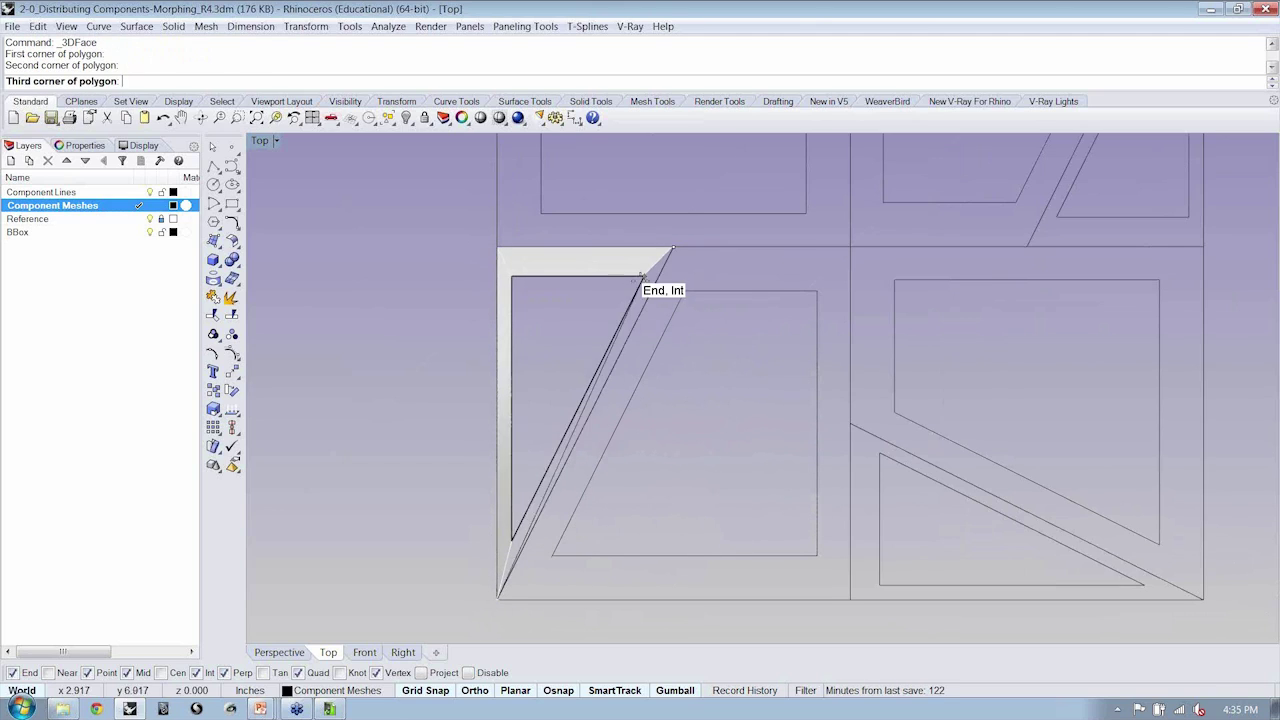
{"action": "left_click", "coordinate": [643, 277]}
{"action": "left_click", "coordinate": [513, 540]}
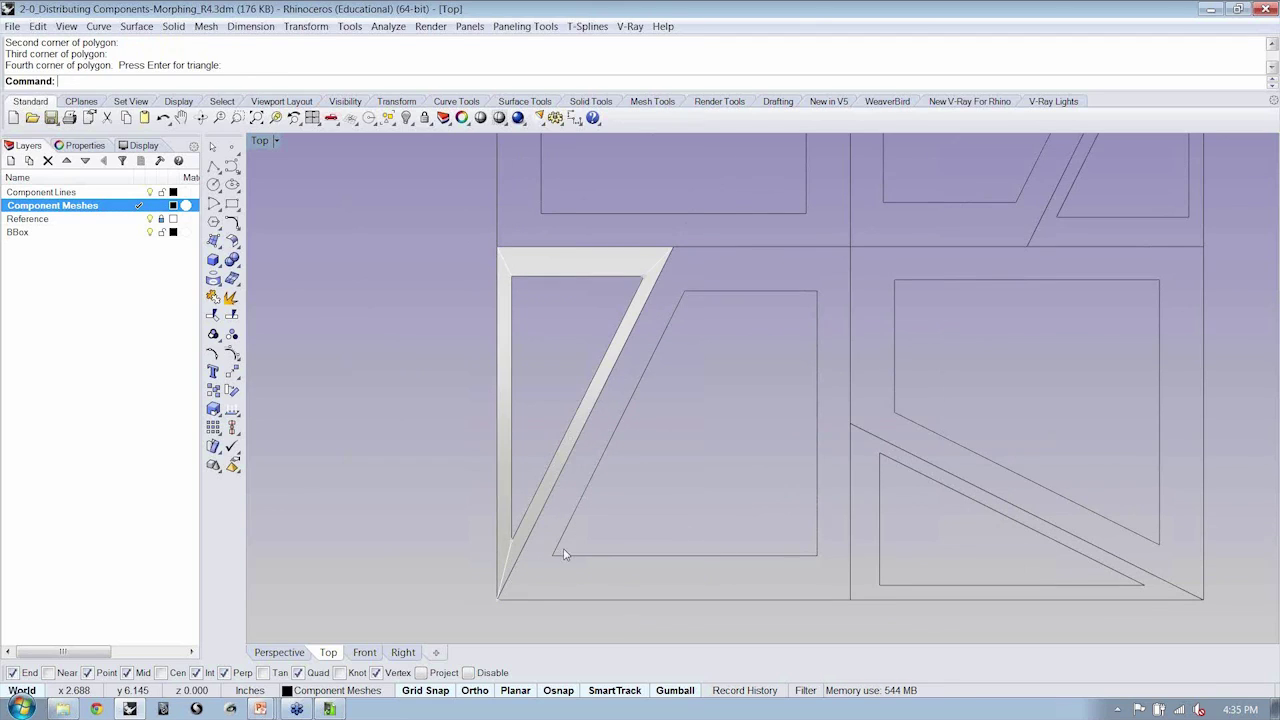
Create a 3-D mesh face along the bottom frame strip of the lower-left tile's four-sided panel.
{"action": "key", "text": "Return"}
{"action": "left_click", "coordinate": [553, 555]}
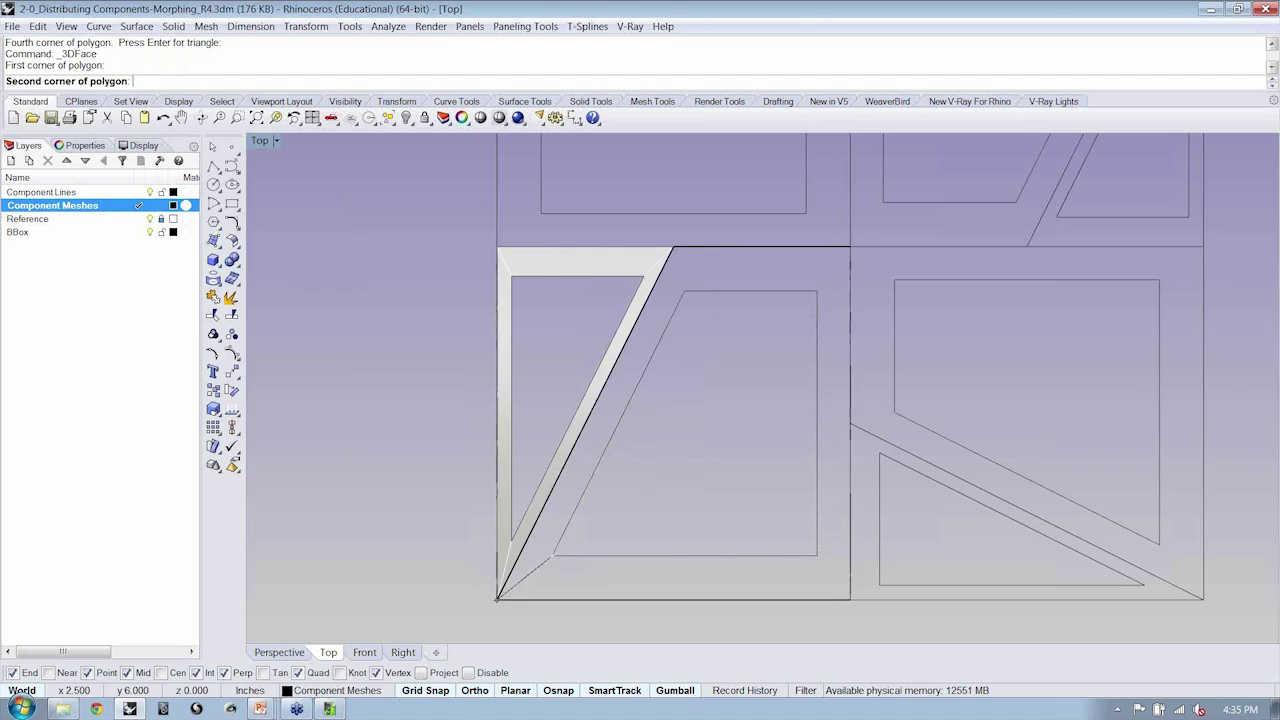
{"action": "left_click", "coordinate": [497, 598]}
{"action": "left_click", "coordinate": [849, 599]}
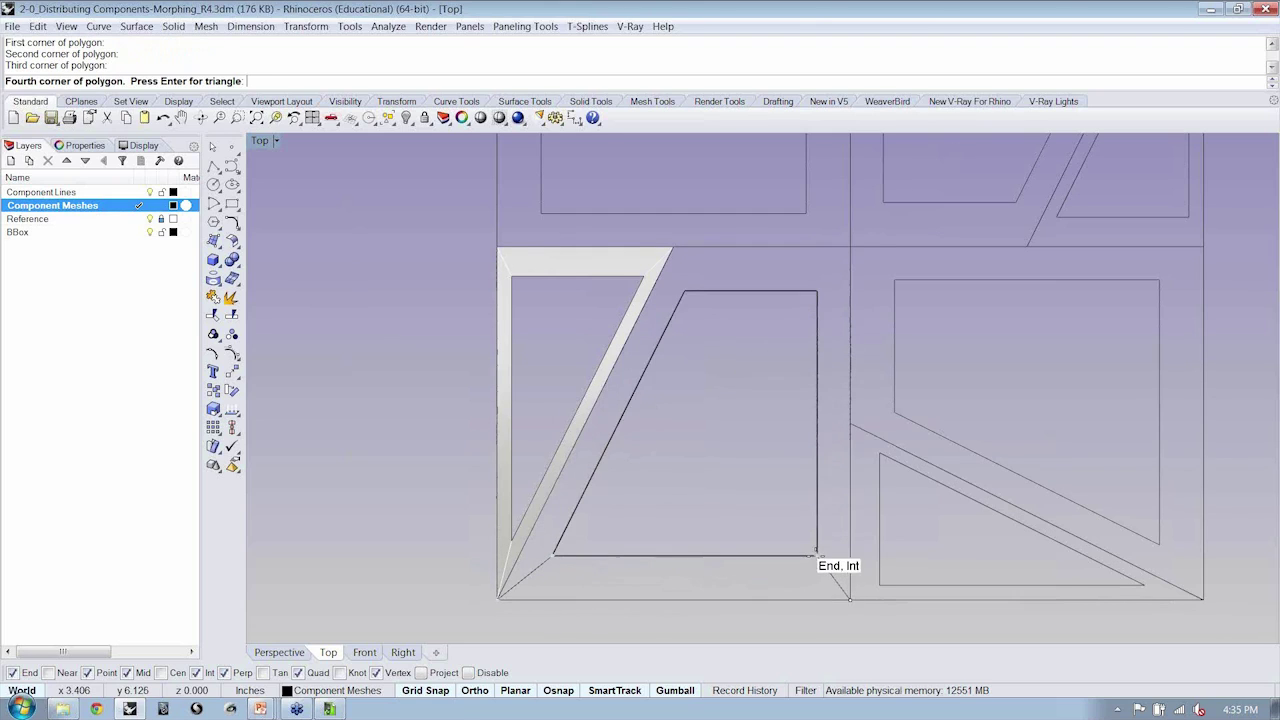
{"action": "left_click", "coordinate": [817, 555]}
Add a 3-D mesh face to the four-sided panel's vertical right frame strip.
{"action": "key", "text": "Return"}
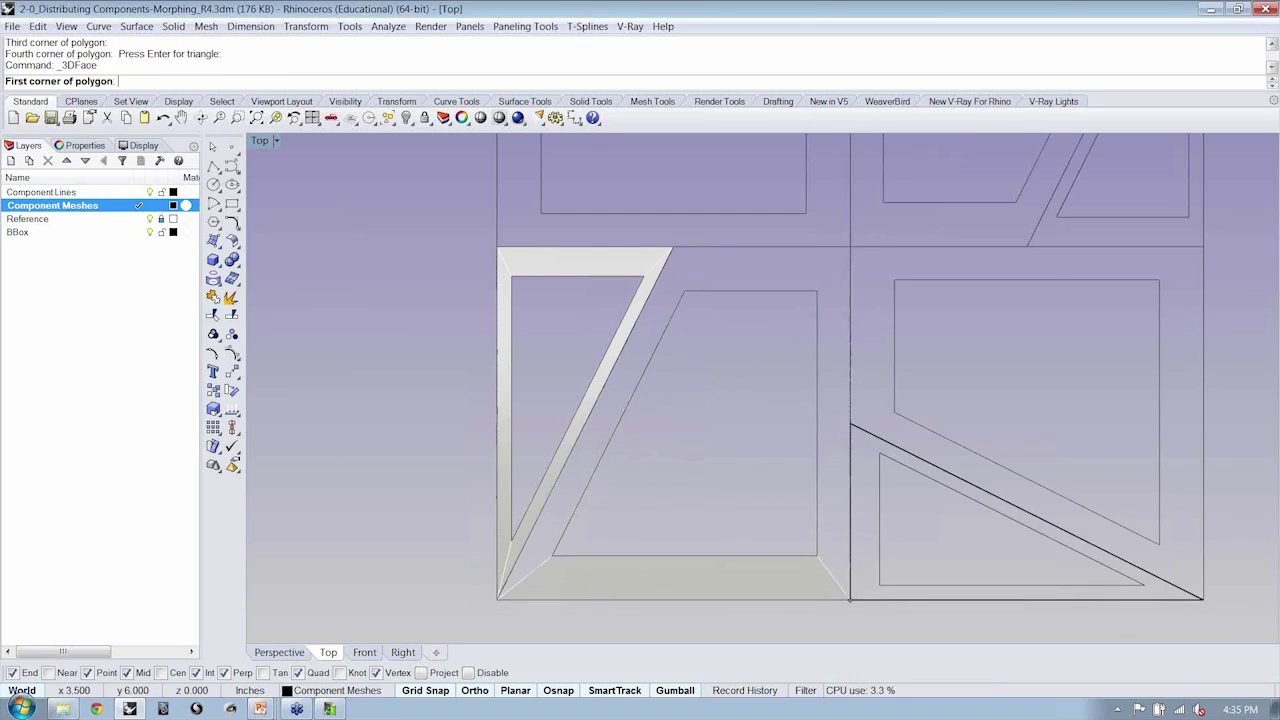
{"action": "left_click", "coordinate": [849, 599]}
{"action": "left_click", "coordinate": [849, 247]}
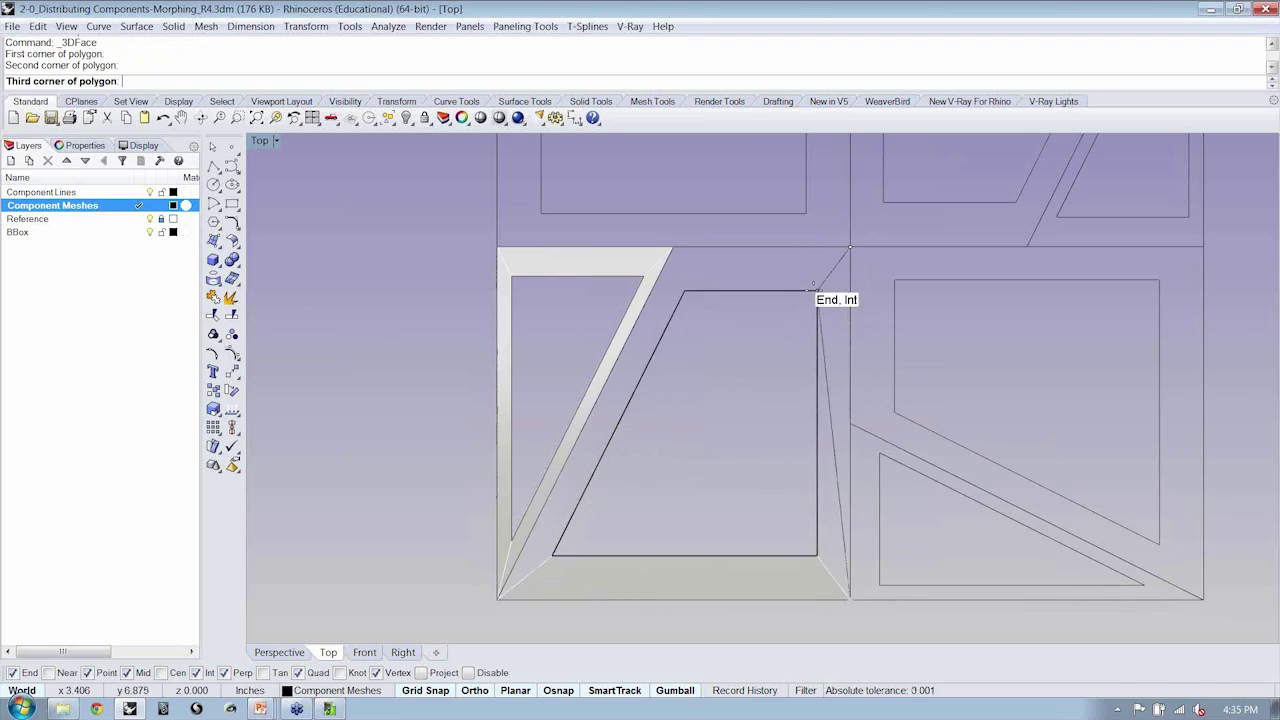
{"action": "left_click", "coordinate": [817, 291]}
{"action": "left_click", "coordinate": [817, 555]}
Add a 3-D mesh face to the four-sided panel's top frame strip, starting at the diagonal's upper end.
{"action": "key", "text": "Return"}
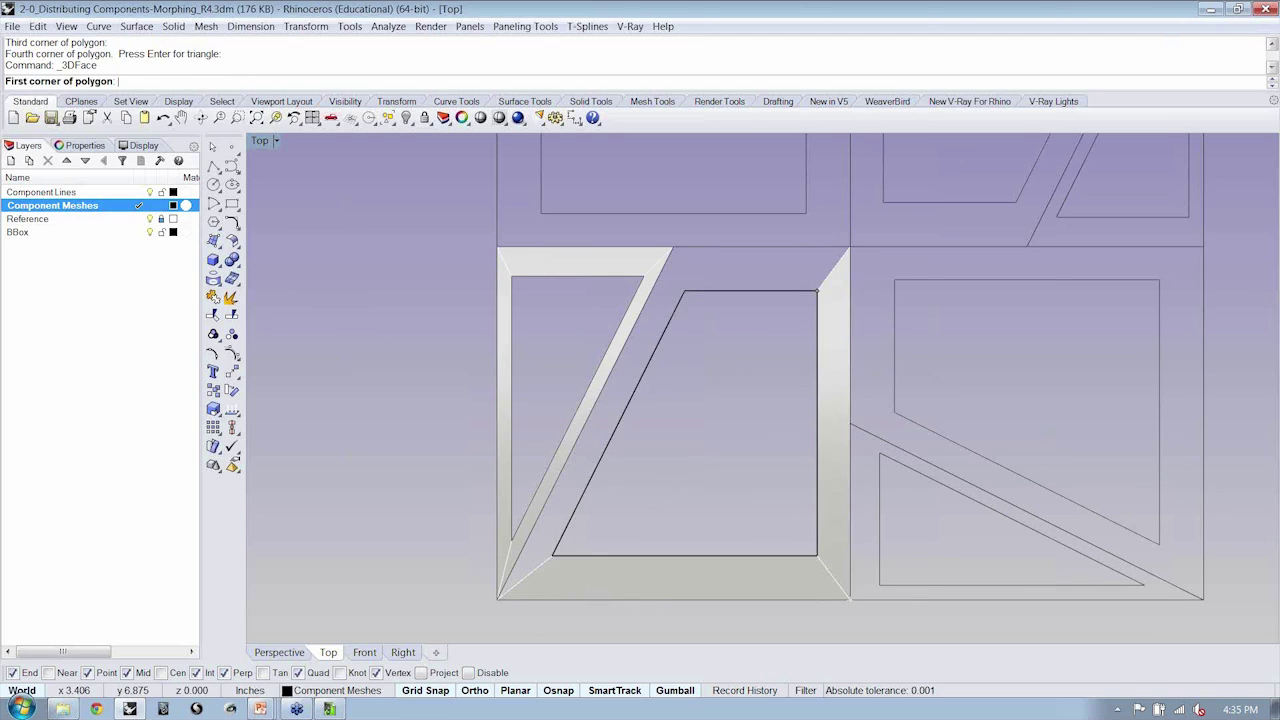
{"action": "left_click", "coordinate": [672, 247]}
{"action": "left_click", "coordinate": [849, 247]}
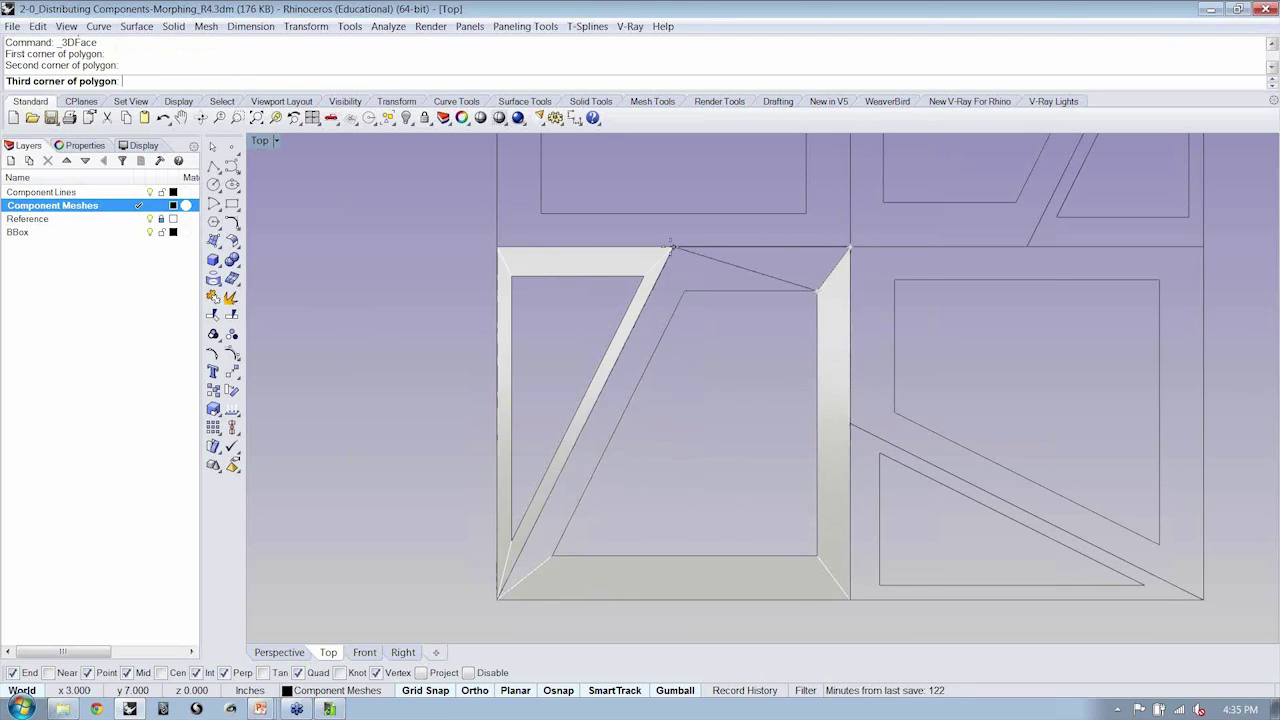
{"action": "left_click", "coordinate": [817, 291]}
{"action": "left_click", "coordinate": [685, 291]}
Add a 3-D mesh face along the four-sided panel's diagonal strip to close its frame.
{"action": "key", "text": "Return"}
{"action": "left_click", "coordinate": [672, 247]}
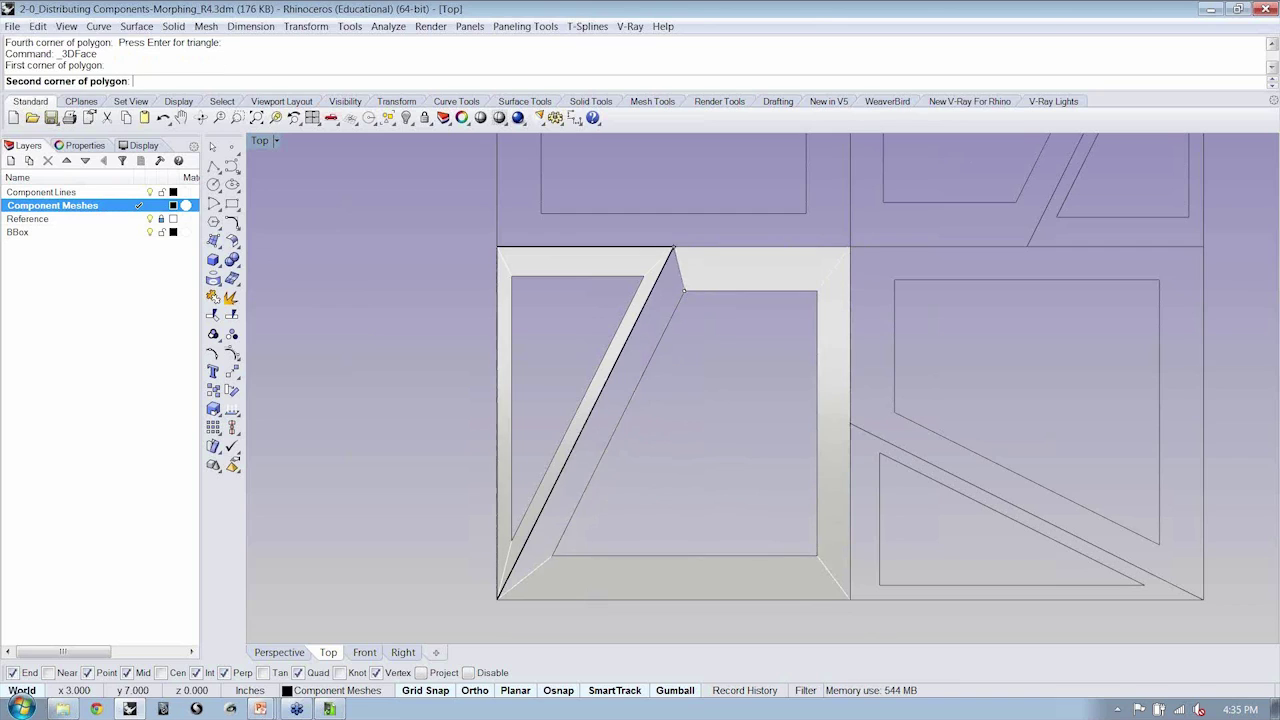
{"action": "left_click", "coordinate": [684, 291]}
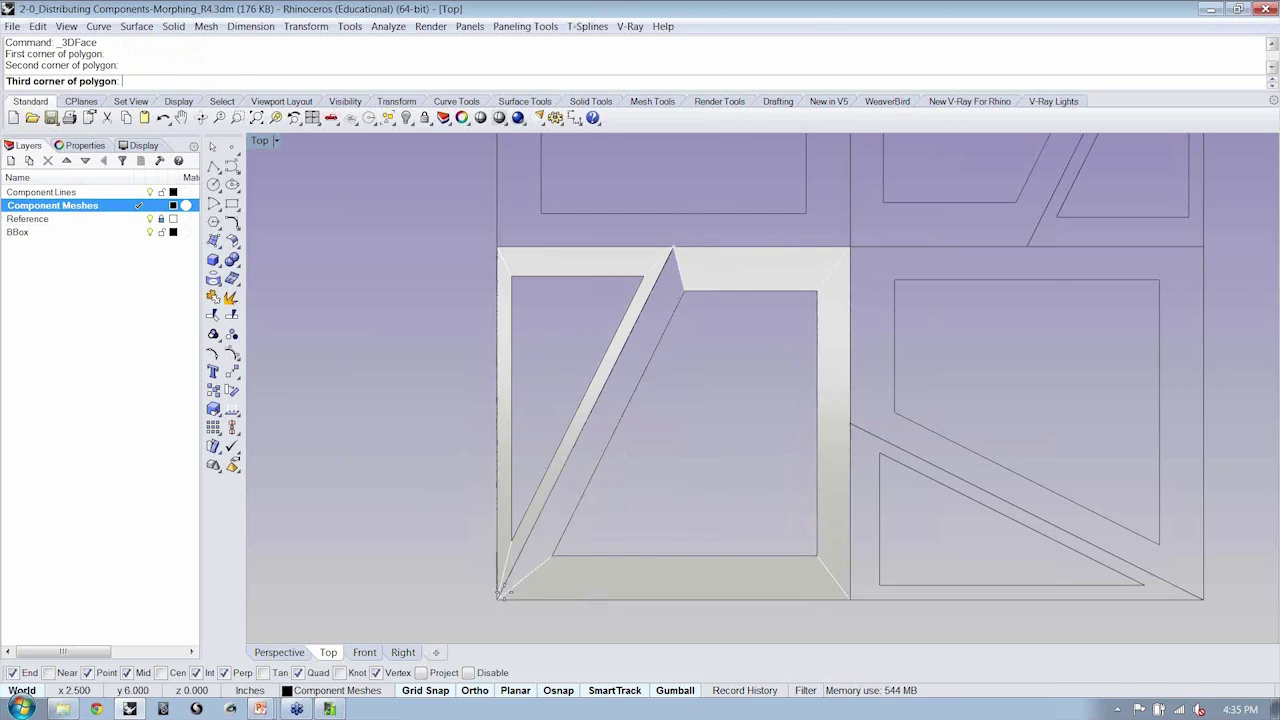
{"action": "left_click", "coordinate": [553, 555]}
{"action": "left_click", "coordinate": [497, 600]}
Polar array all the lower-left tile's mesh faces about the shared centre of the four tiles, with 4 items over 360 degrees.
{"action": "right_click_drag", "start_coordinate": [719, 459], "coordinate": [652, 440]}
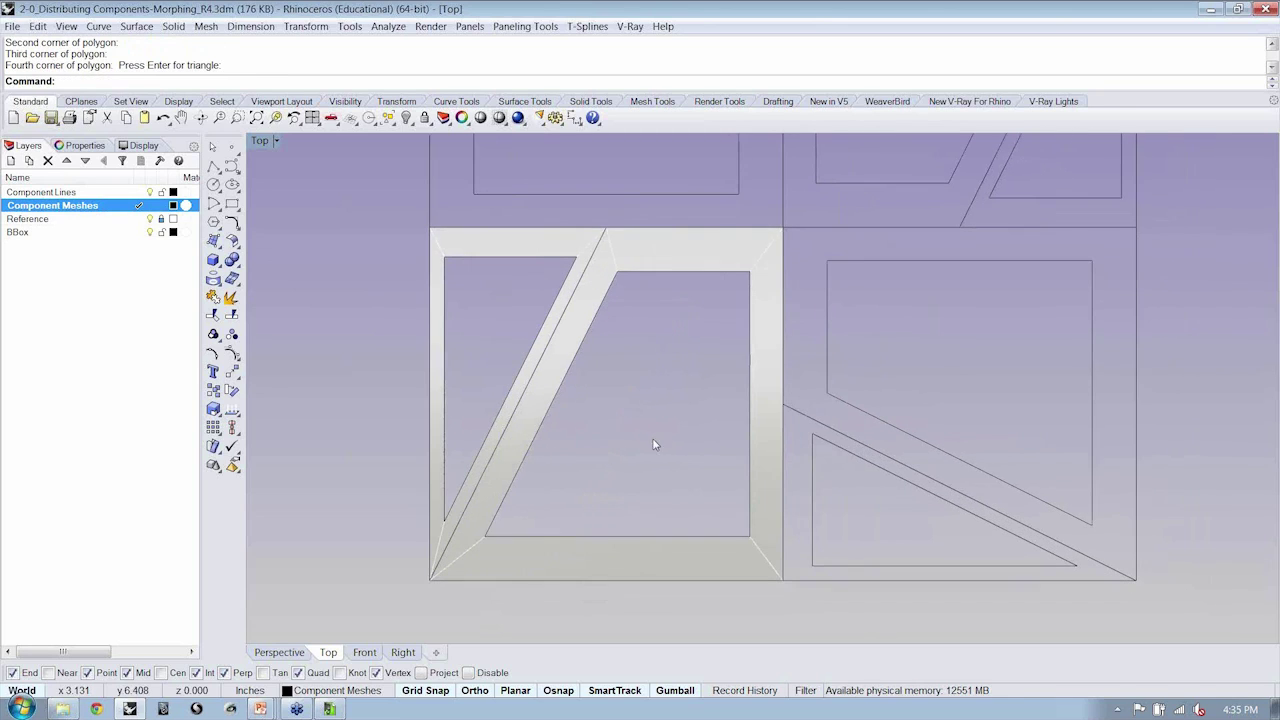
{"action": "left_click", "coordinate": [633, 567]}
{"action": "left_click", "coordinate": [767, 452], "text": "shift"}
{"action": "left_click", "coordinate": [720, 257], "text": "shift"}
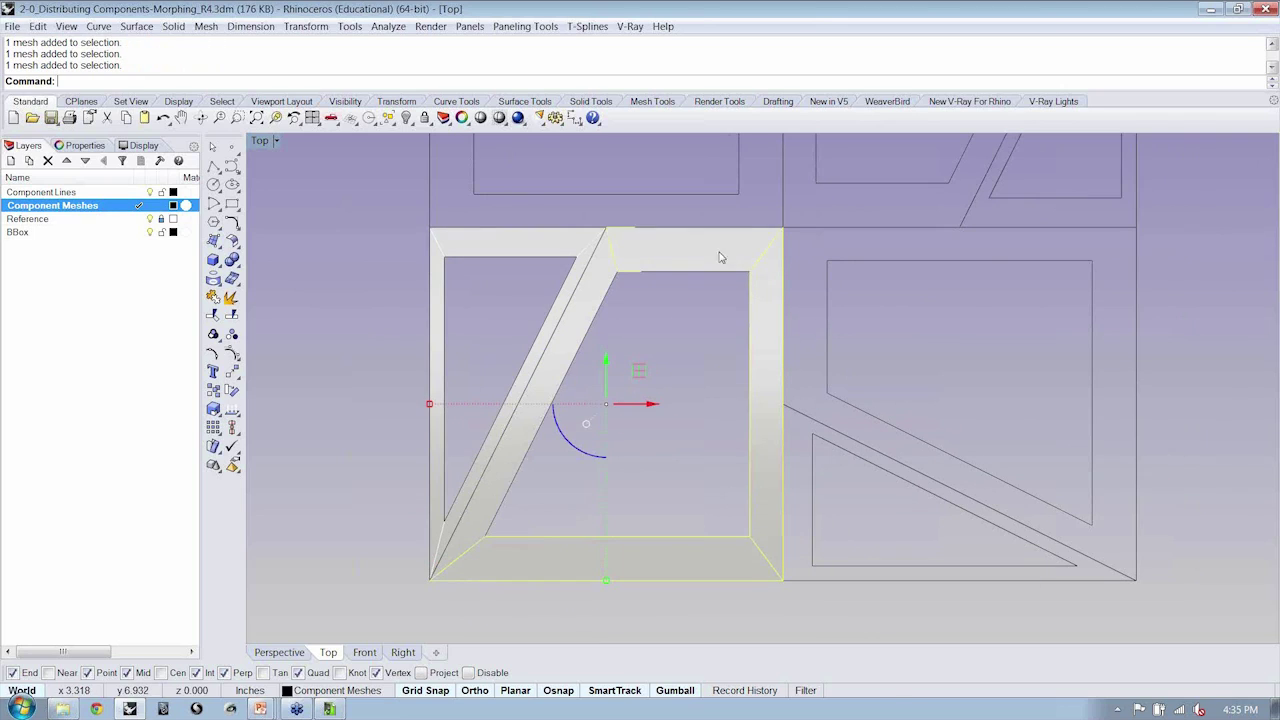
{"action": "left_click", "coordinate": [583, 258], "text": "shift"}
{"action": "scroll", "coordinate": [583, 258], "scroll_direction": "up", "scroll_amount": 5}
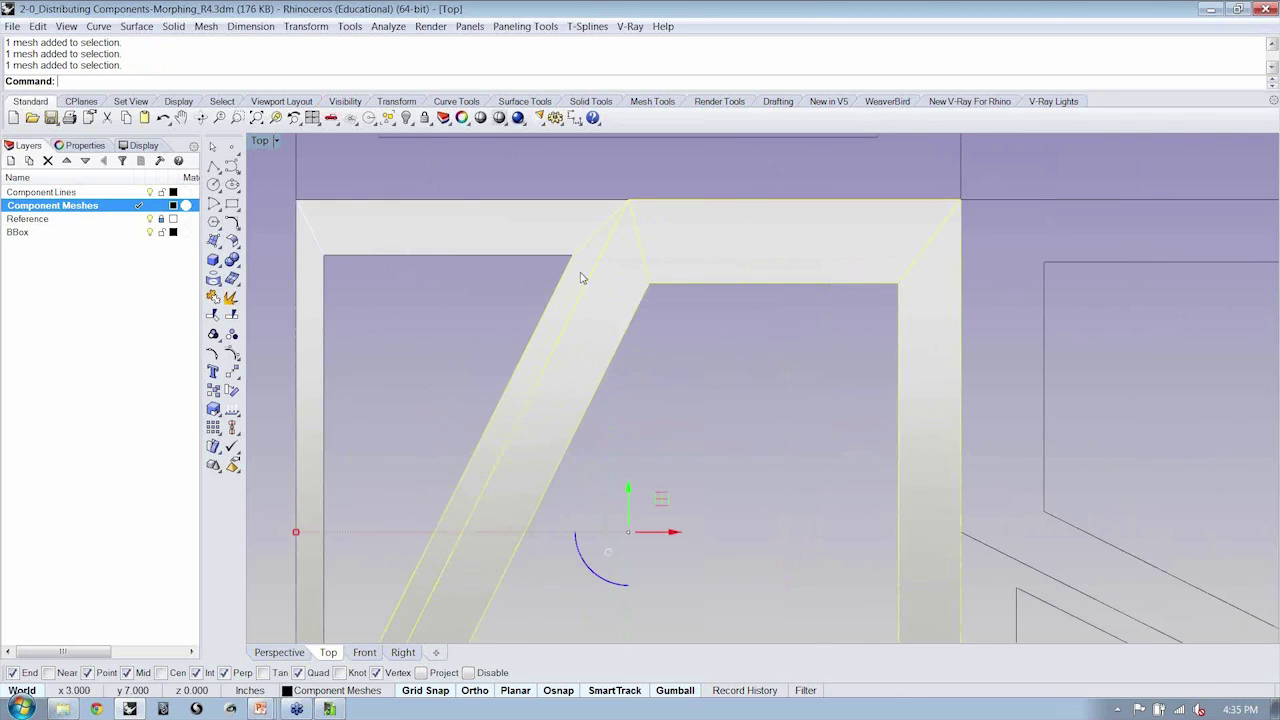
{"action": "left_click", "coordinate": [309, 336], "text": "shift"}
{"action": "right_click_drag", "start_coordinate": [376, 560], "coordinate": [403, 257]}
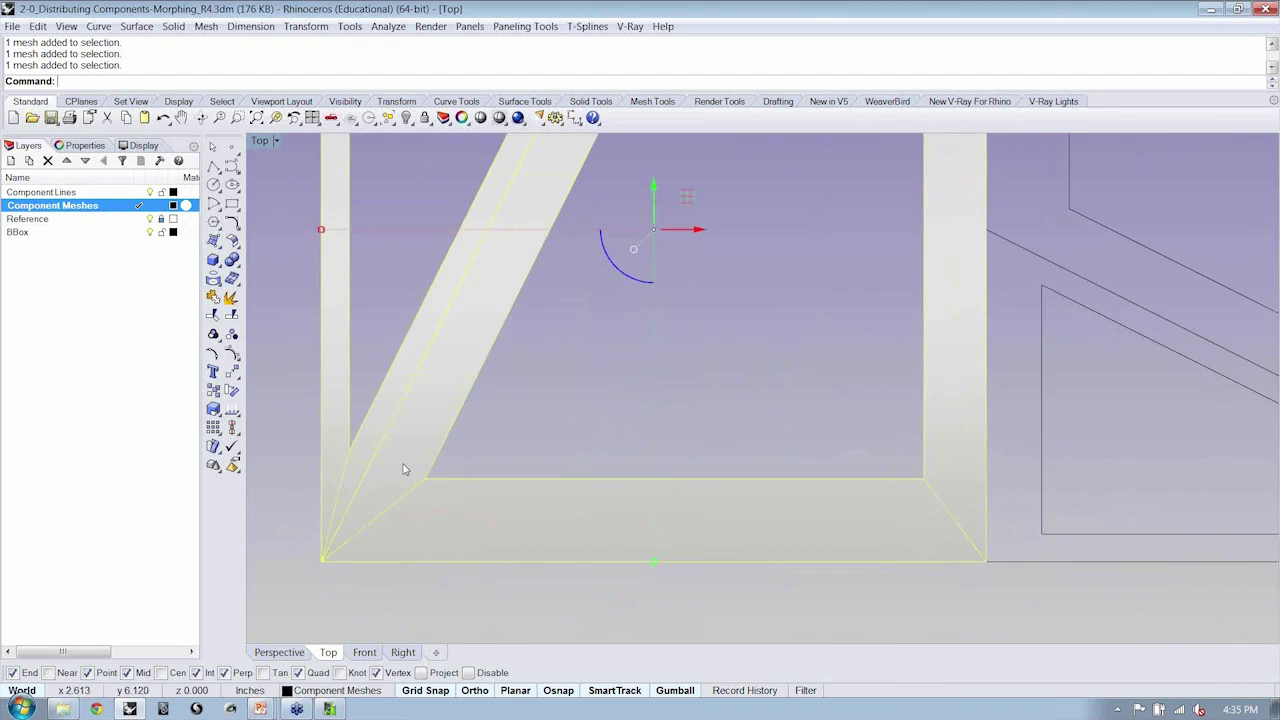
{"action": "scroll", "coordinate": [448, 491], "scroll_direction": "down", "scroll_amount": 10}
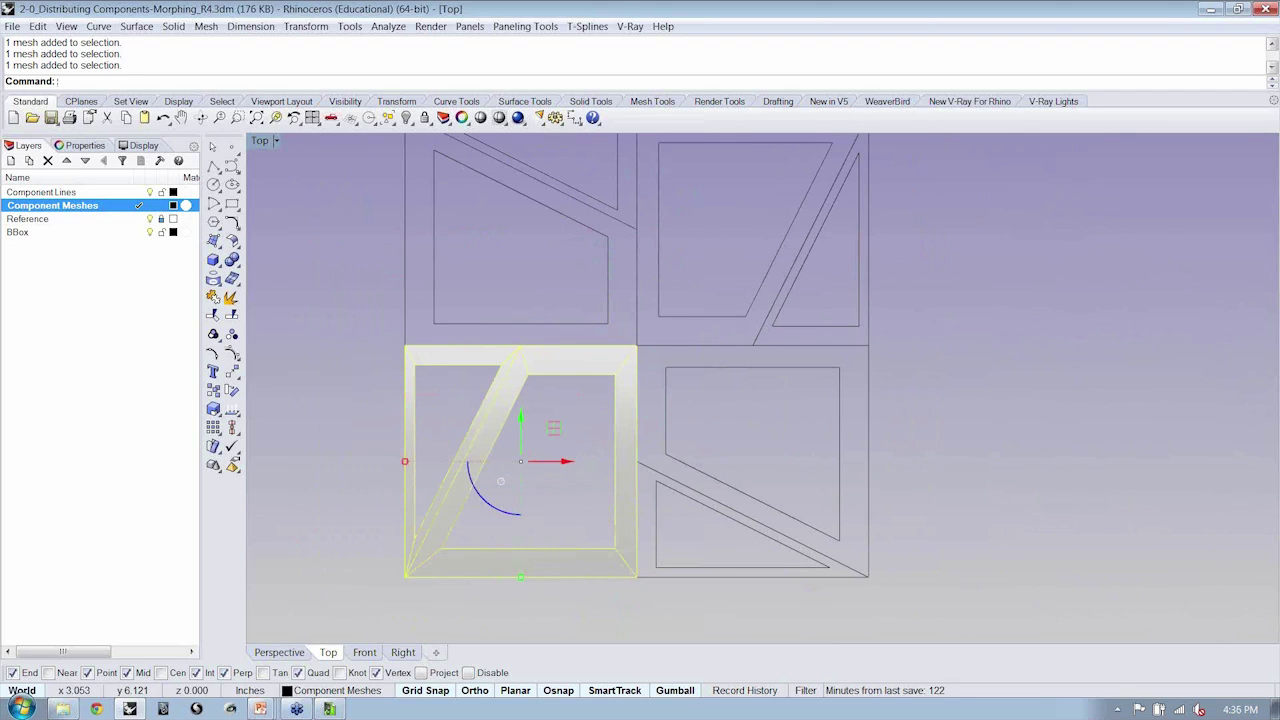
{"action": "left_click", "coordinate": [318, 28]}
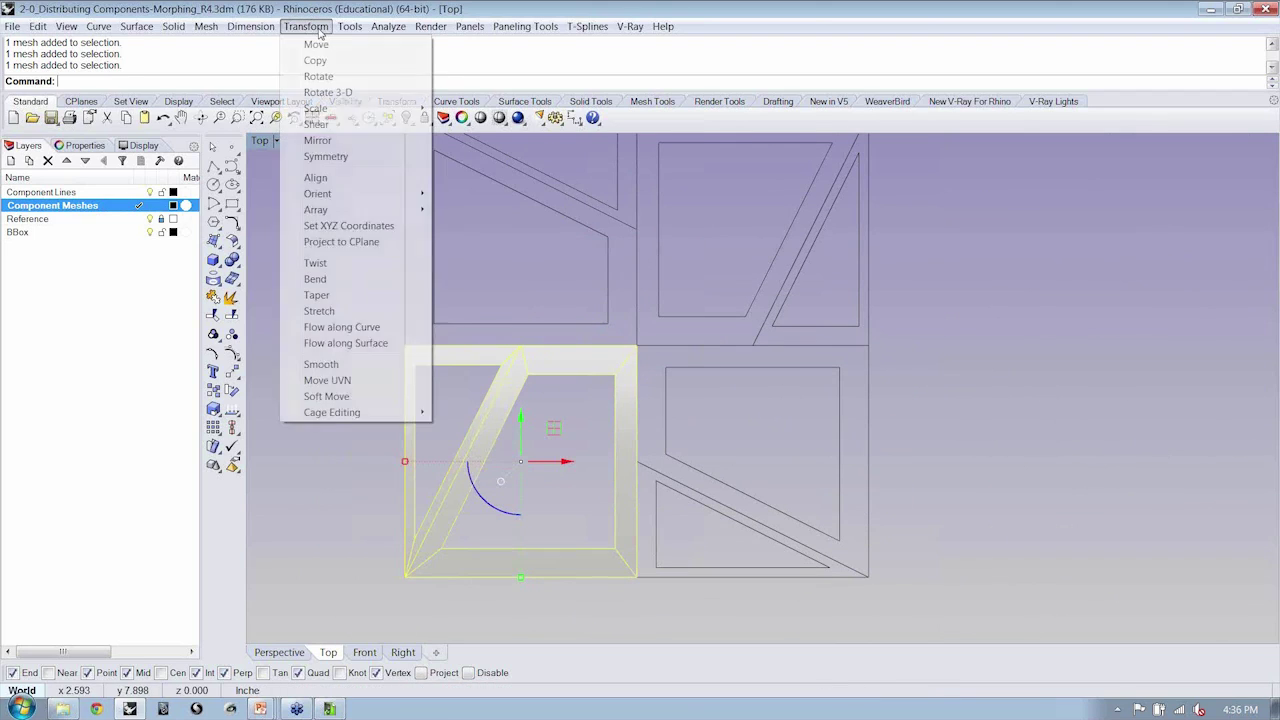
{"action": "mouse_move", "coordinate": [400, 209]}
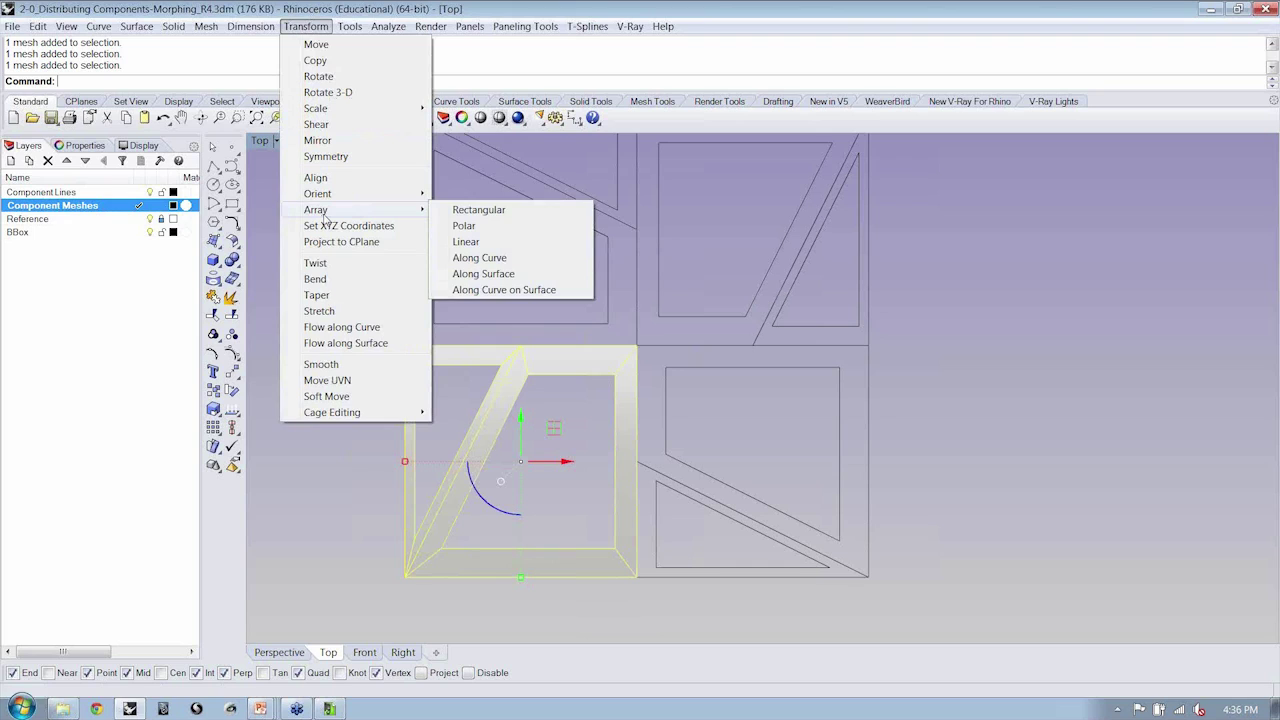
{"action": "left_click", "coordinate": [465, 226]}
{"action": "left_click", "coordinate": [637, 346]}
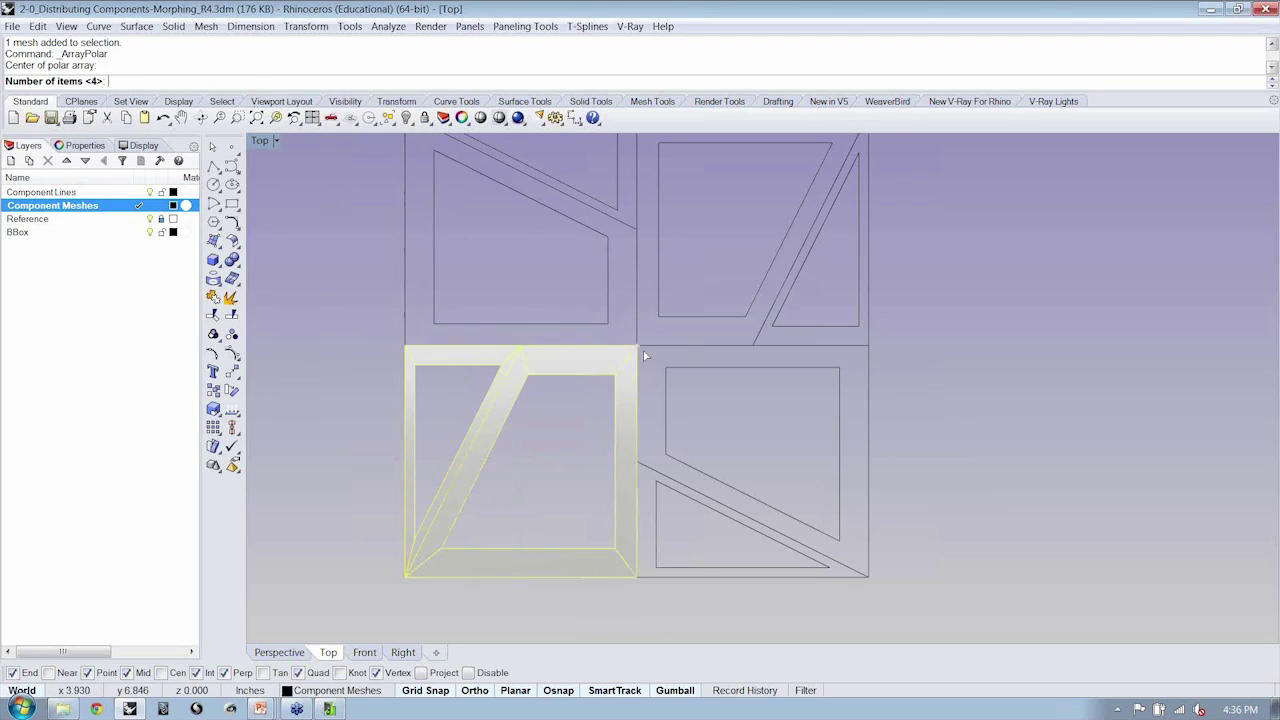
{"action": "key", "text": "Return"}
{"action": "key", "text": "Return"}
{"action": "key", "text": "Return"}
{"action": "left_click", "coordinate": [1002, 398]}
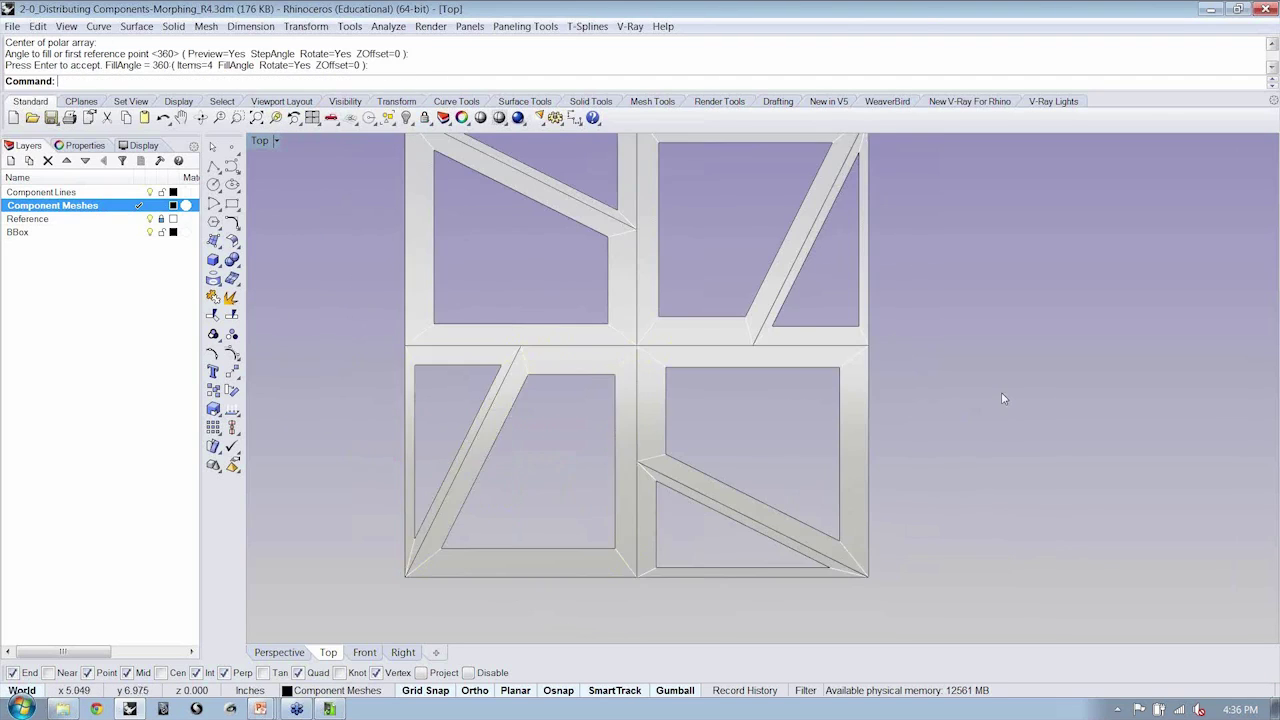
Hide the Component Lines and Reference layers.
{"action": "scroll", "coordinate": [1003, 350], "scroll_direction": "down", "scroll_amount": 2}
{"action": "right_click_drag", "start_coordinate": [996, 360], "coordinate": [988, 390]}
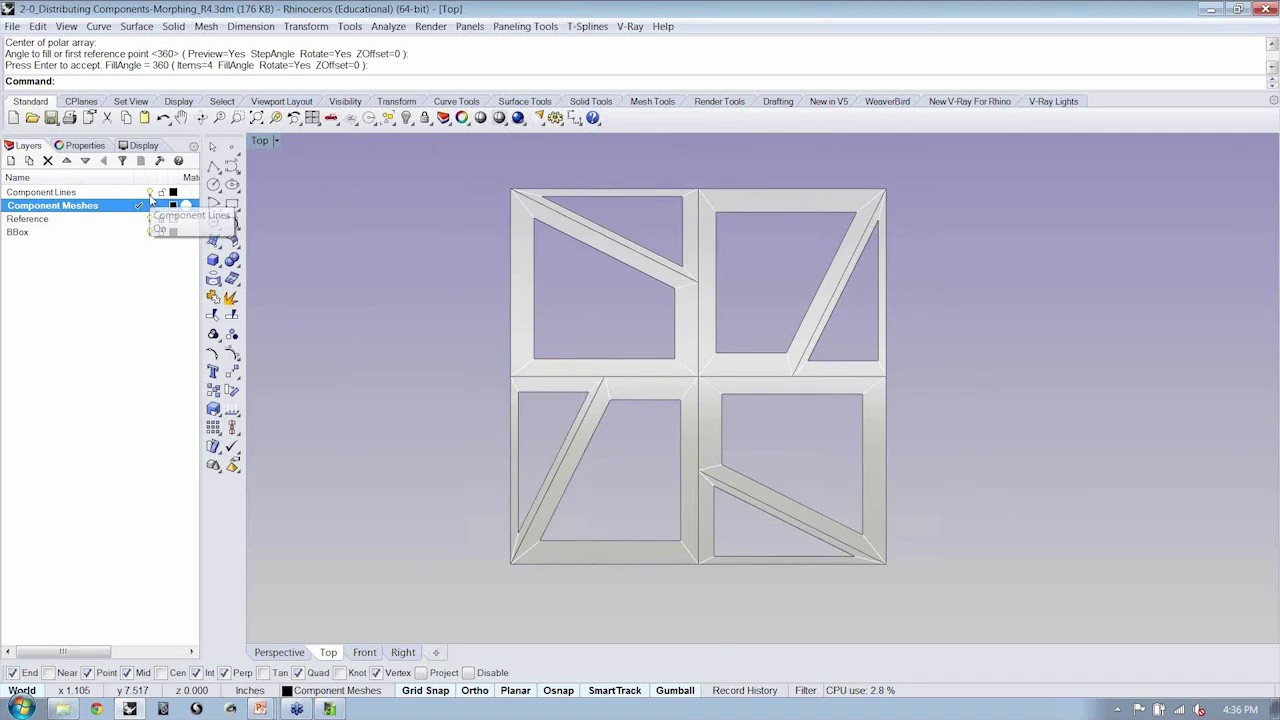
{"action": "left_click", "coordinate": [150, 192]}
{"action": "left_click", "coordinate": [150, 219]}
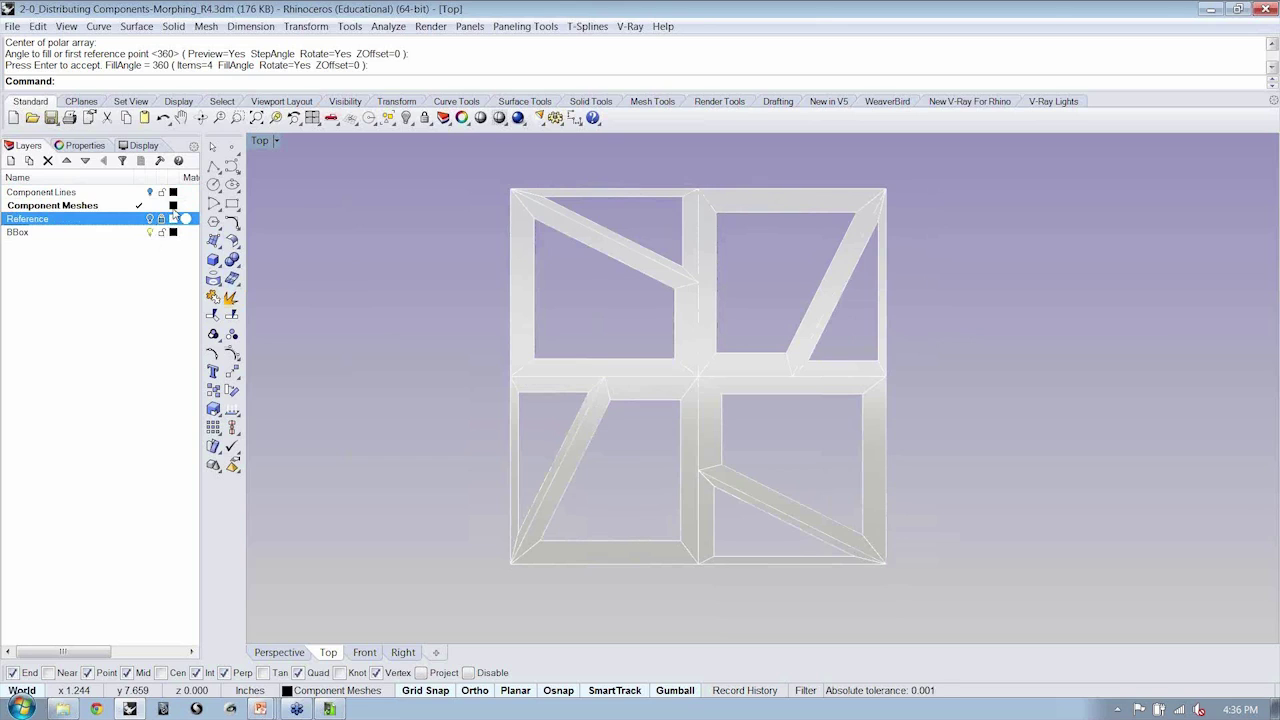
Set the Component Meshes layer's colour to DarkBlue.
{"action": "left_click", "coordinate": [173, 205]}
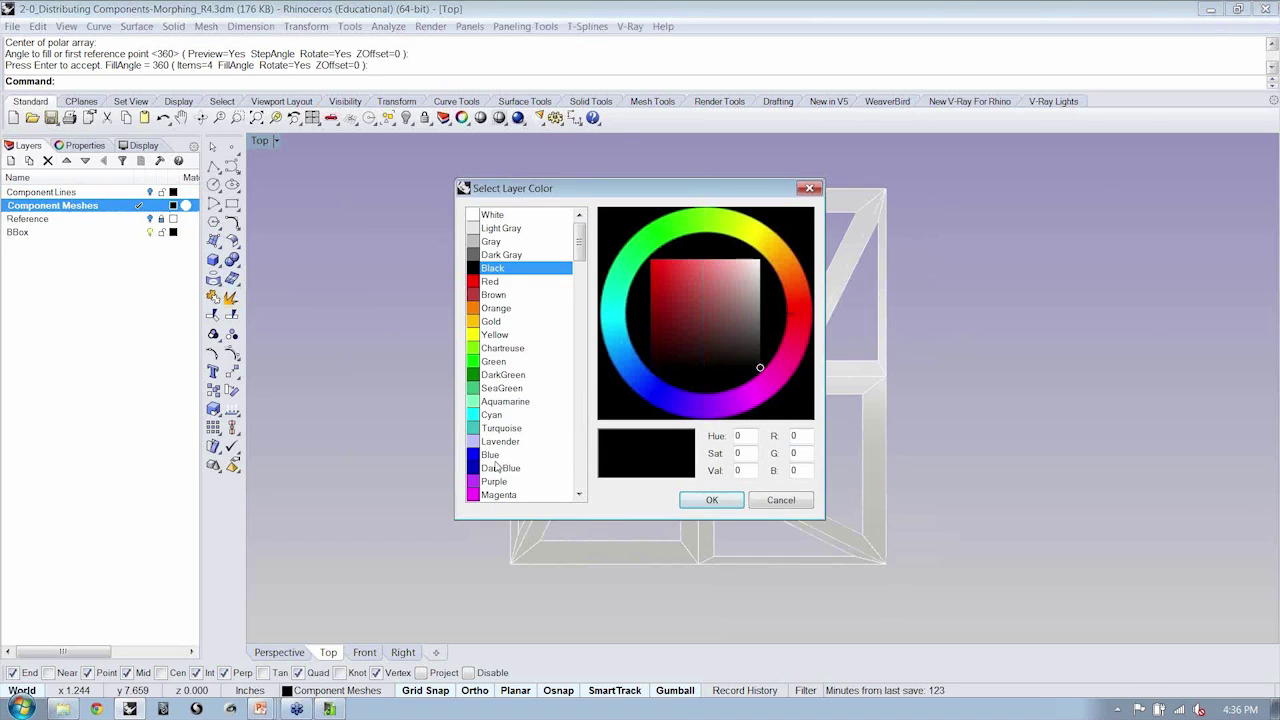
{"action": "left_click", "coordinate": [500, 468]}
{"action": "left_click", "coordinate": [709, 502]}
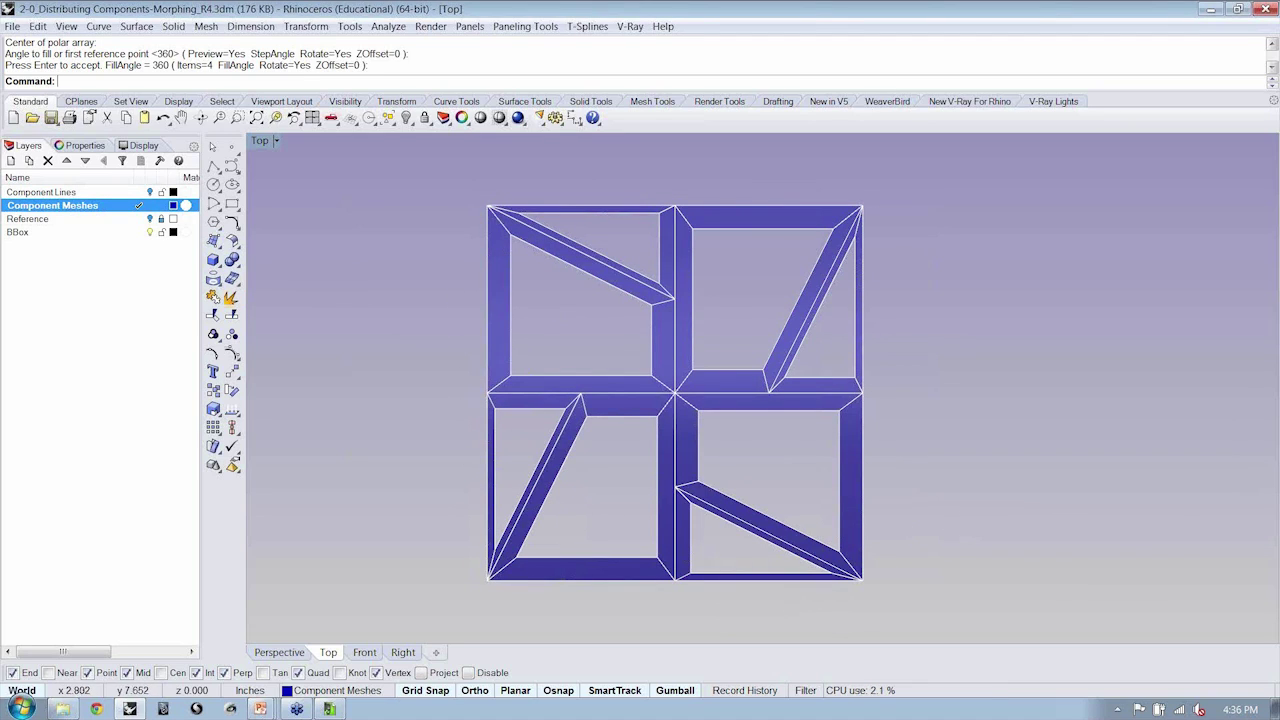
Join all the frame meshes of the four tiles into a single mesh.
{"action": "left_click_drag", "start_coordinate": [442, 164], "coordinate": [938, 612]}
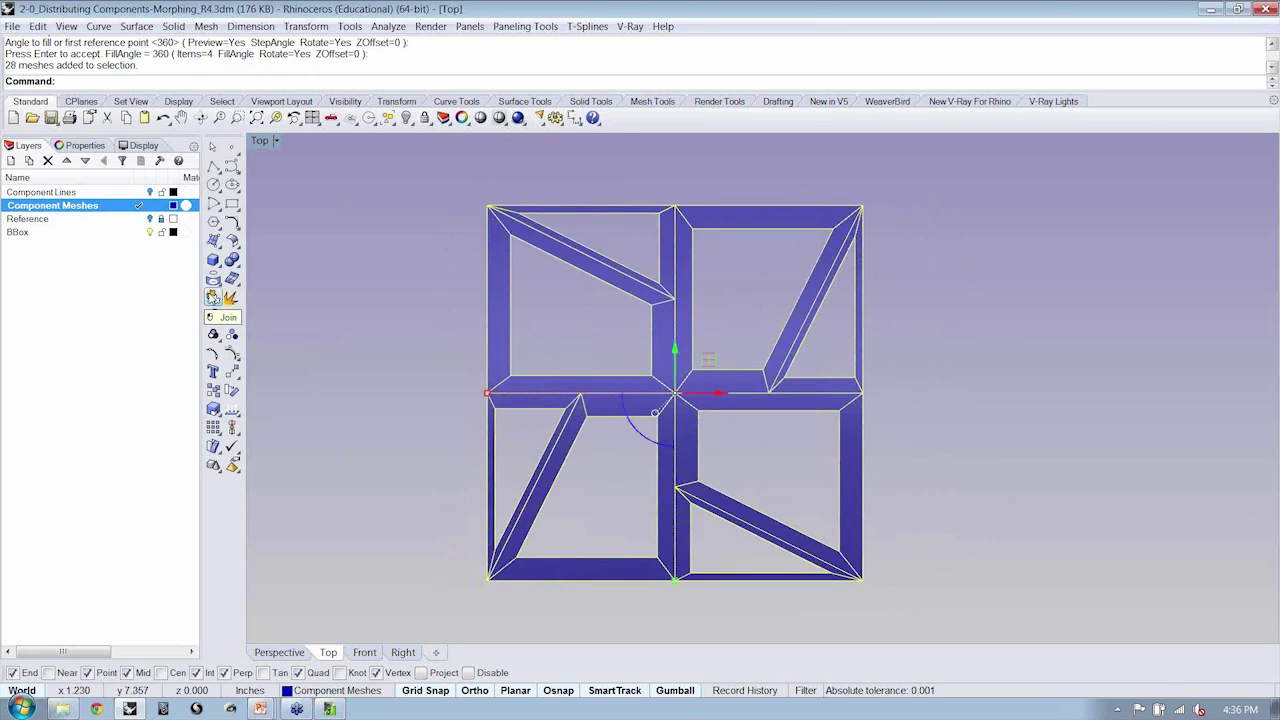
{"action": "left_click", "coordinate": [213, 296]}
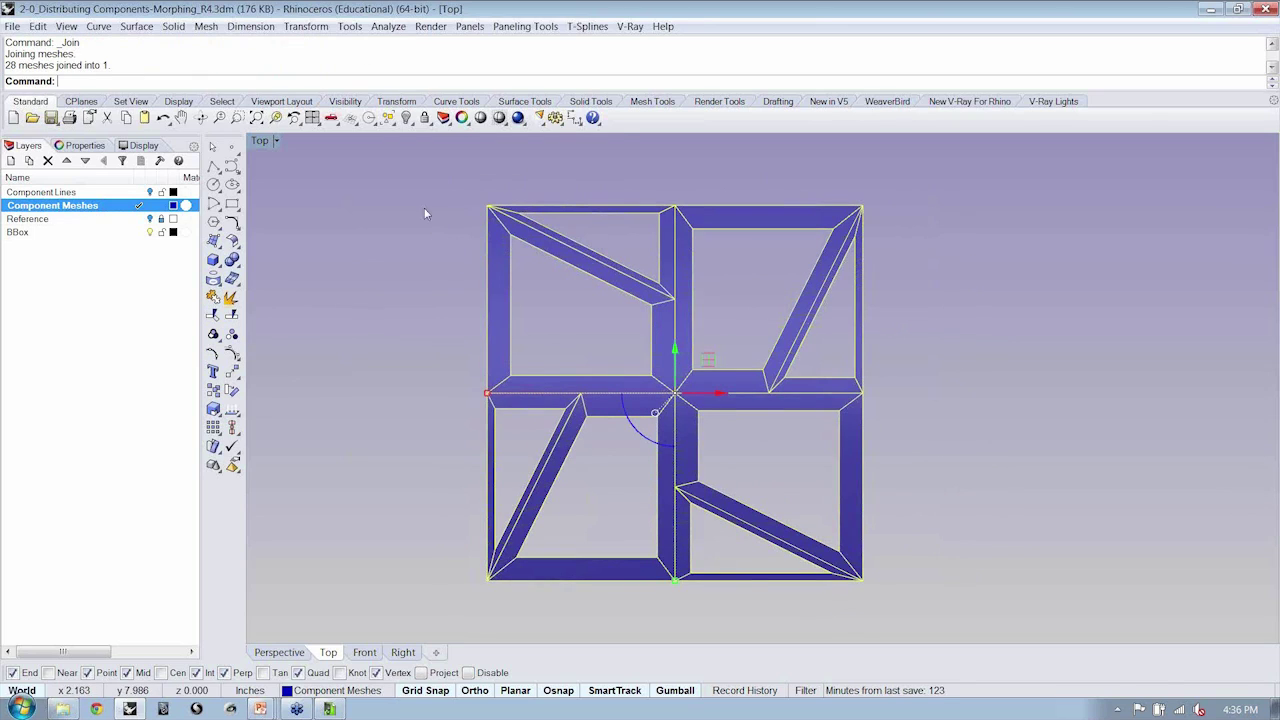
{"action": "left_click_drag", "start_coordinate": [123, 70], "coordinate": [49, 69]}
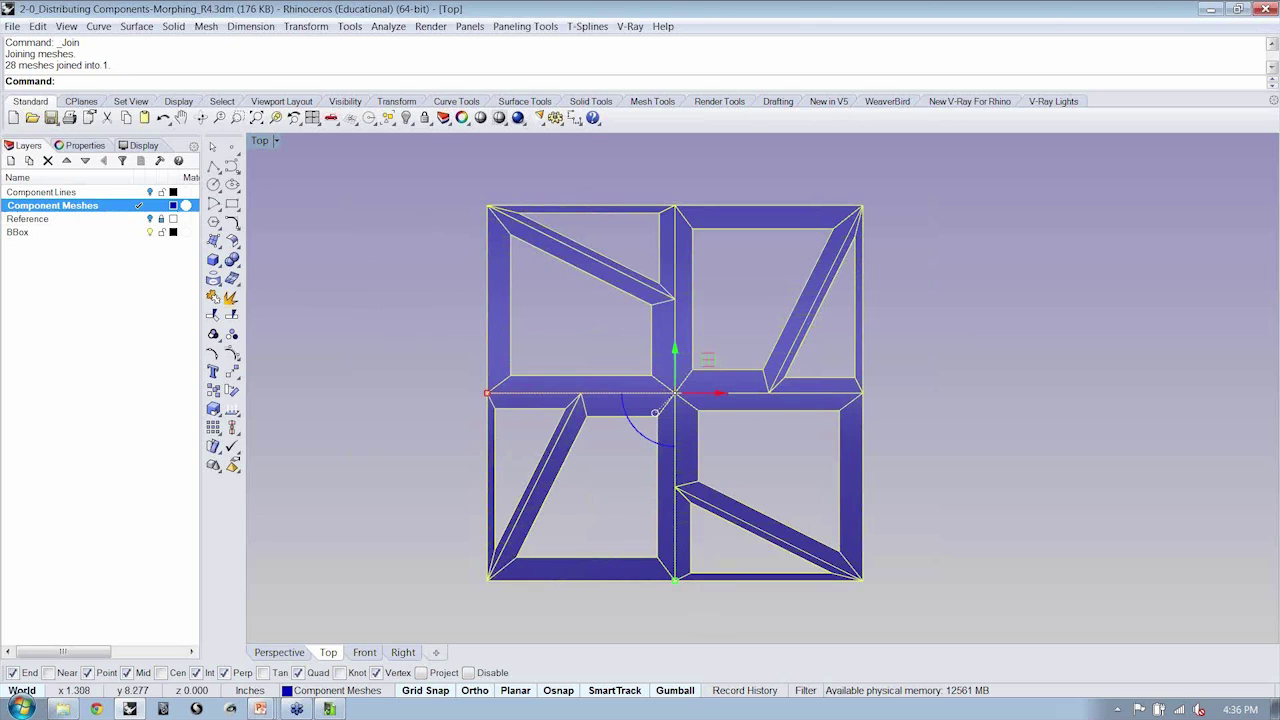
Turn on the joined mesh's control points in the Perspective view.
{"action": "double_click", "coordinate": [262, 143]}
{"action": "left_click", "coordinate": [799, 146]}
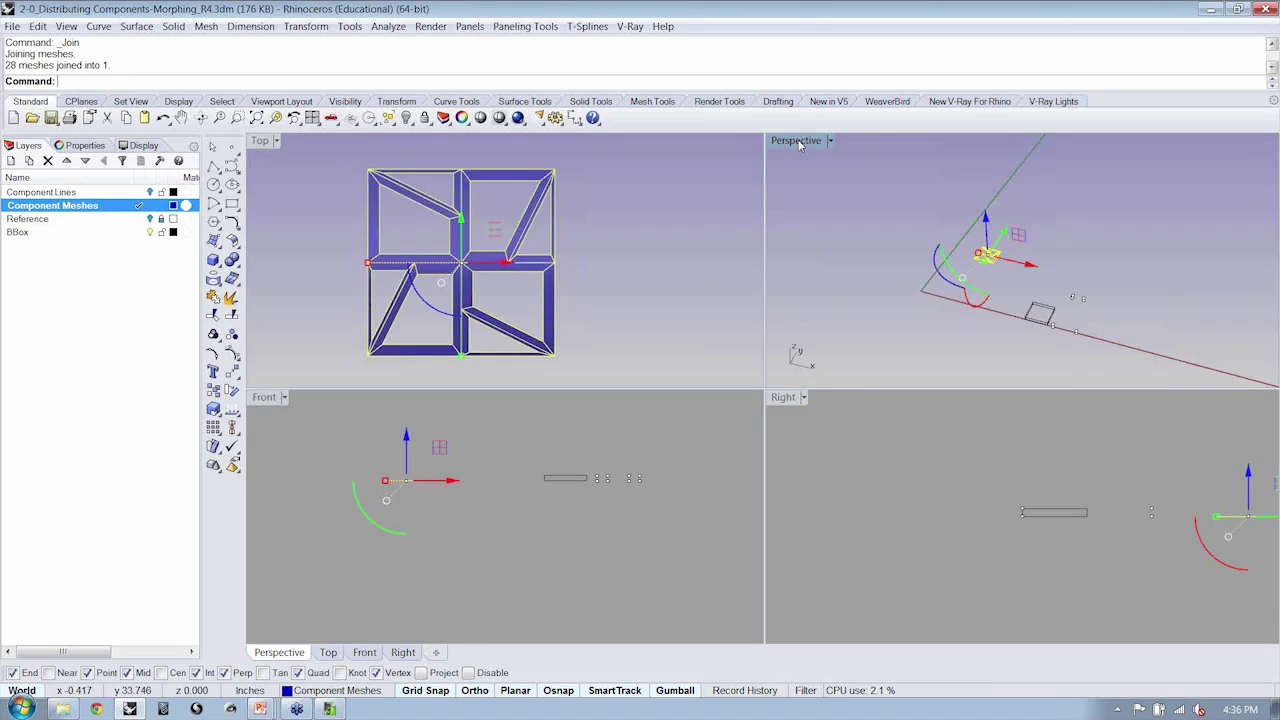
{"action": "double_click", "coordinate": [799, 146]}
{"action": "type", "text": "zs"}
{"action": "key", "text": "Return"}
{"action": "right_click_drag", "start_coordinate": [1082, 489], "coordinate": [872, 451]}
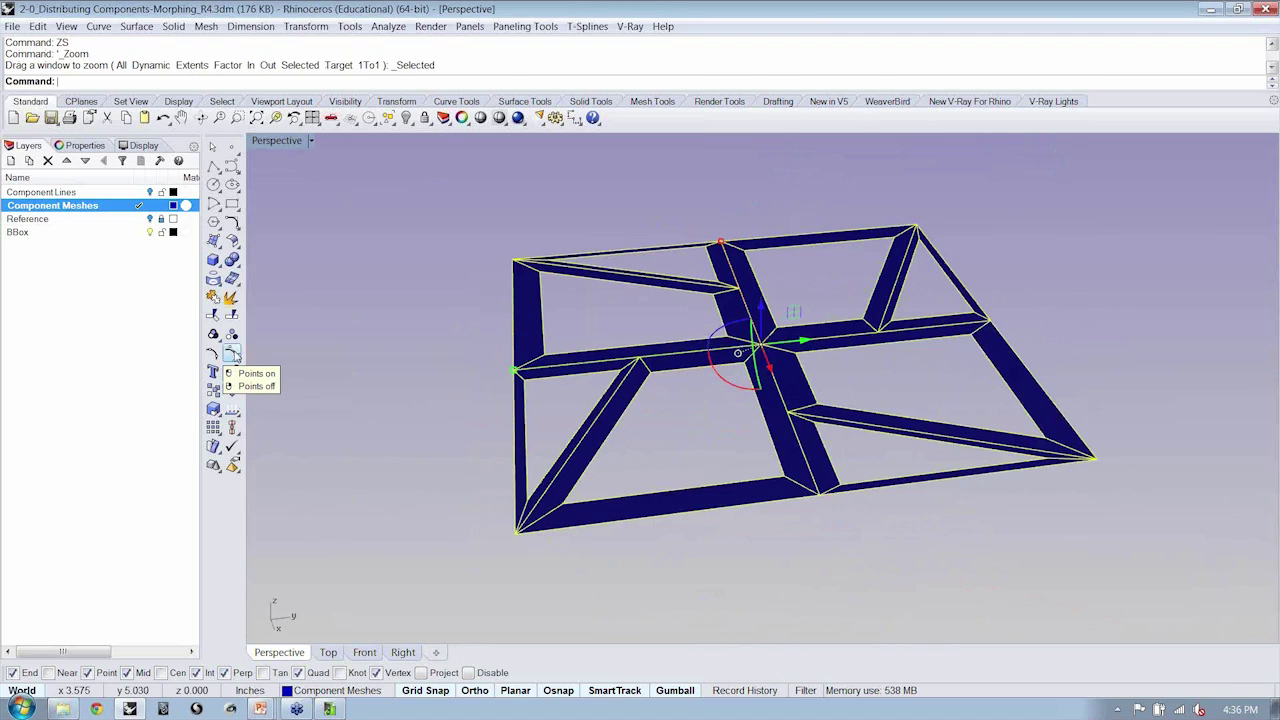
{"action": "left_click", "coordinate": [36, 26]}
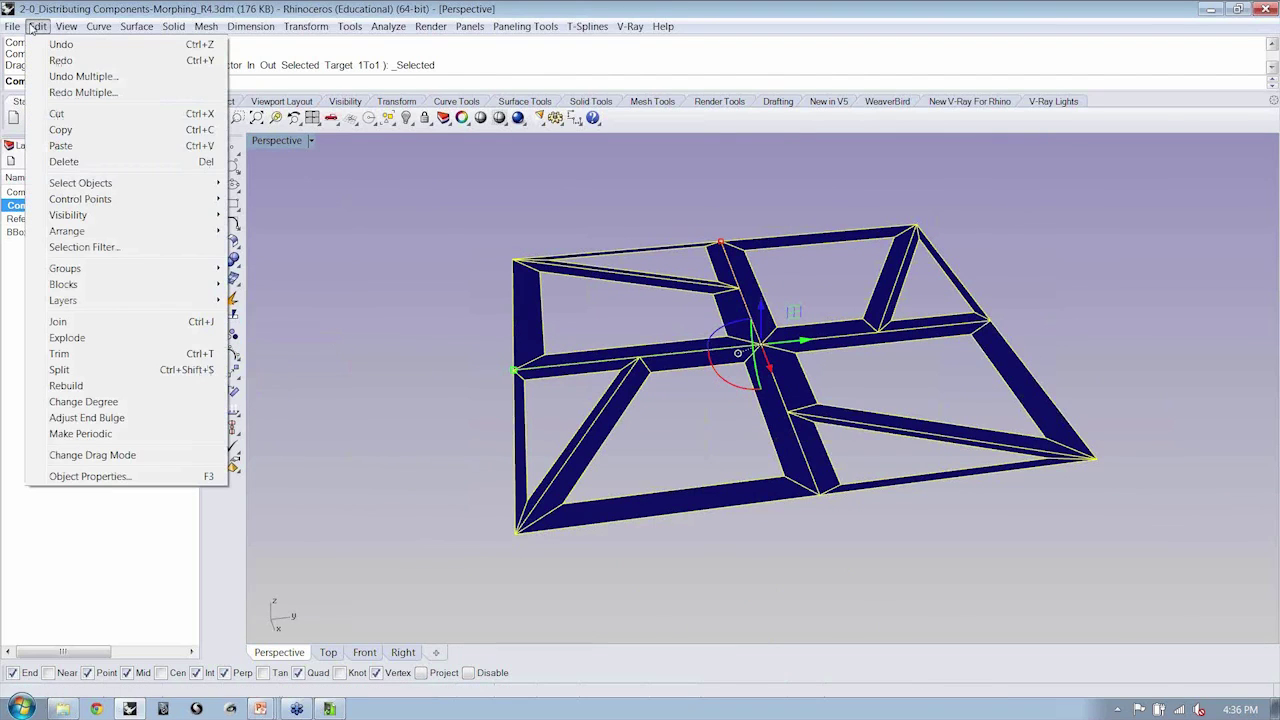
{"action": "mouse_move", "coordinate": [150, 199]}
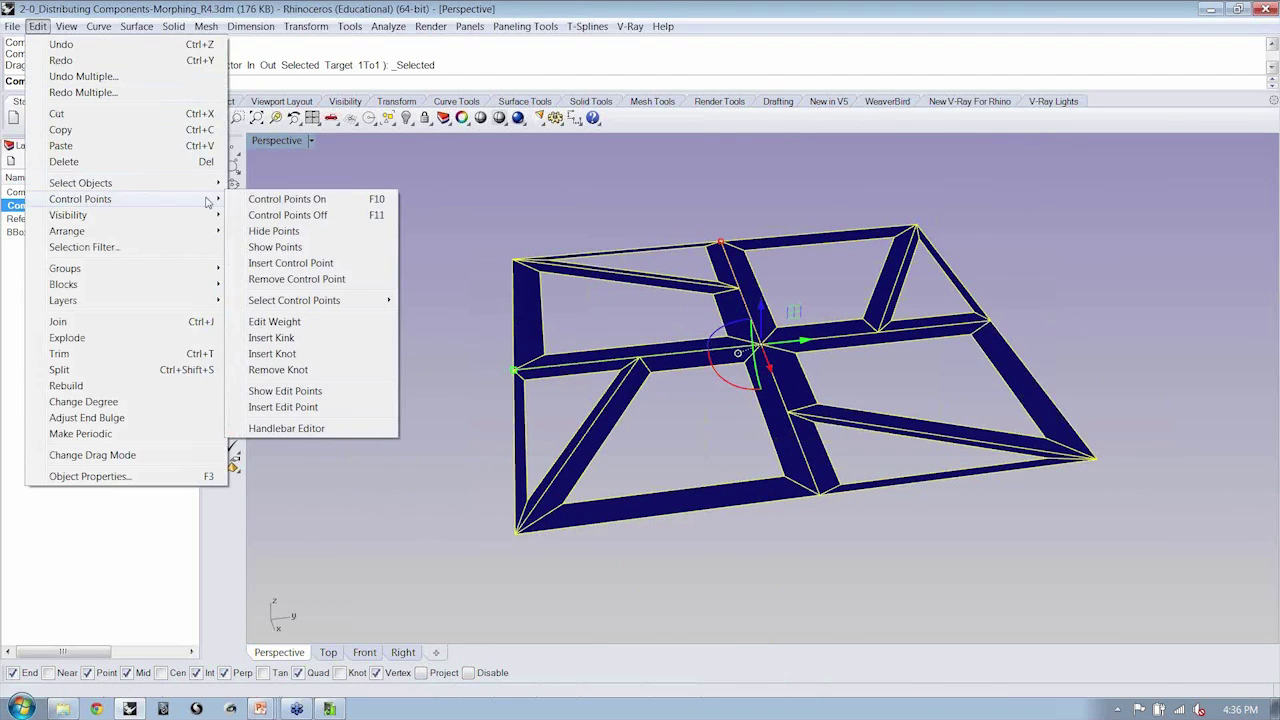
{"action": "left_click", "coordinate": [382, 204]}
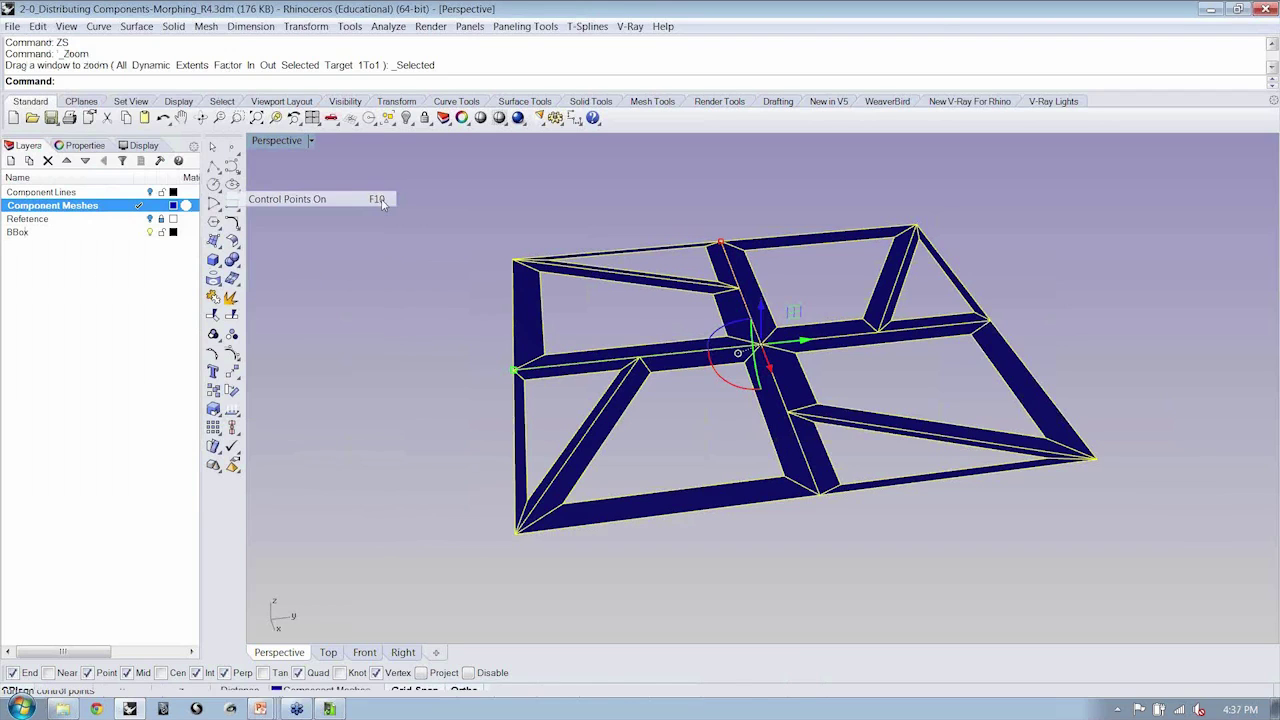
Select the two inner corner points opposite the diagonal in each four-sided panel and raise them 0.25 in.
{"action": "right_click_drag", "start_coordinate": [857, 380], "coordinate": [778, 430]}
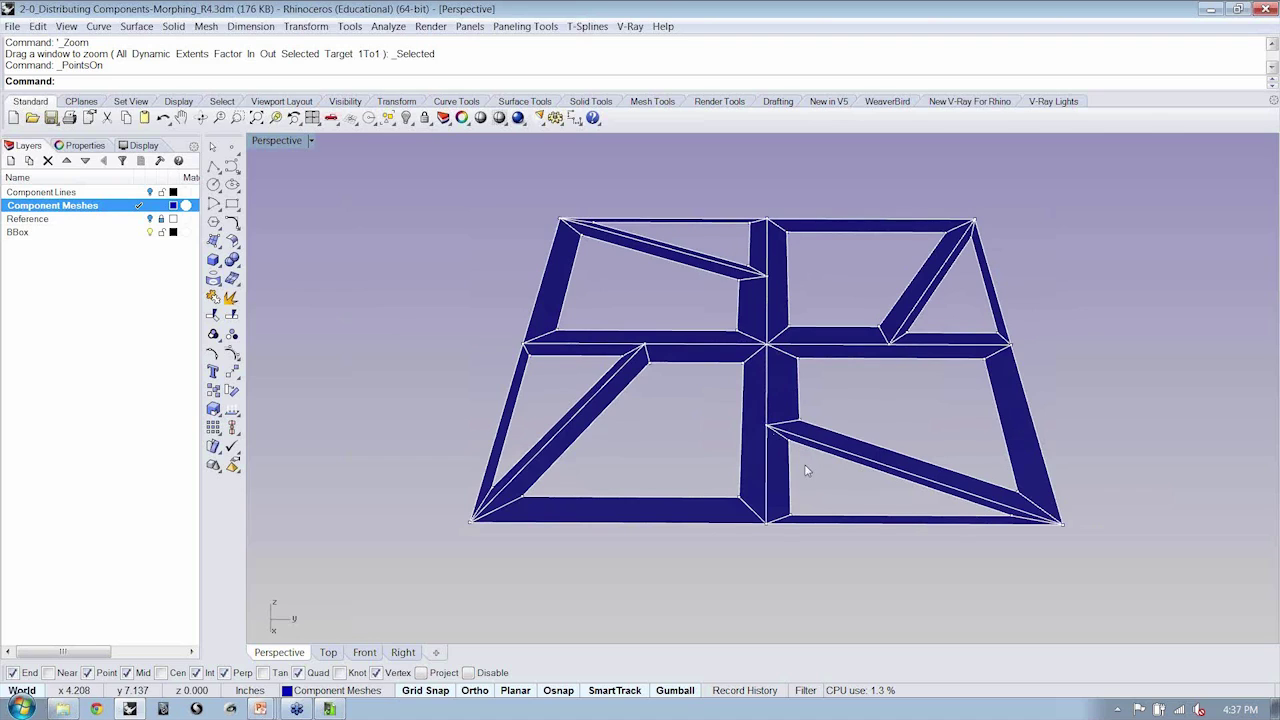
{"action": "scroll", "coordinate": [743, 413], "scroll_direction": "up", "scroll_amount": 2}
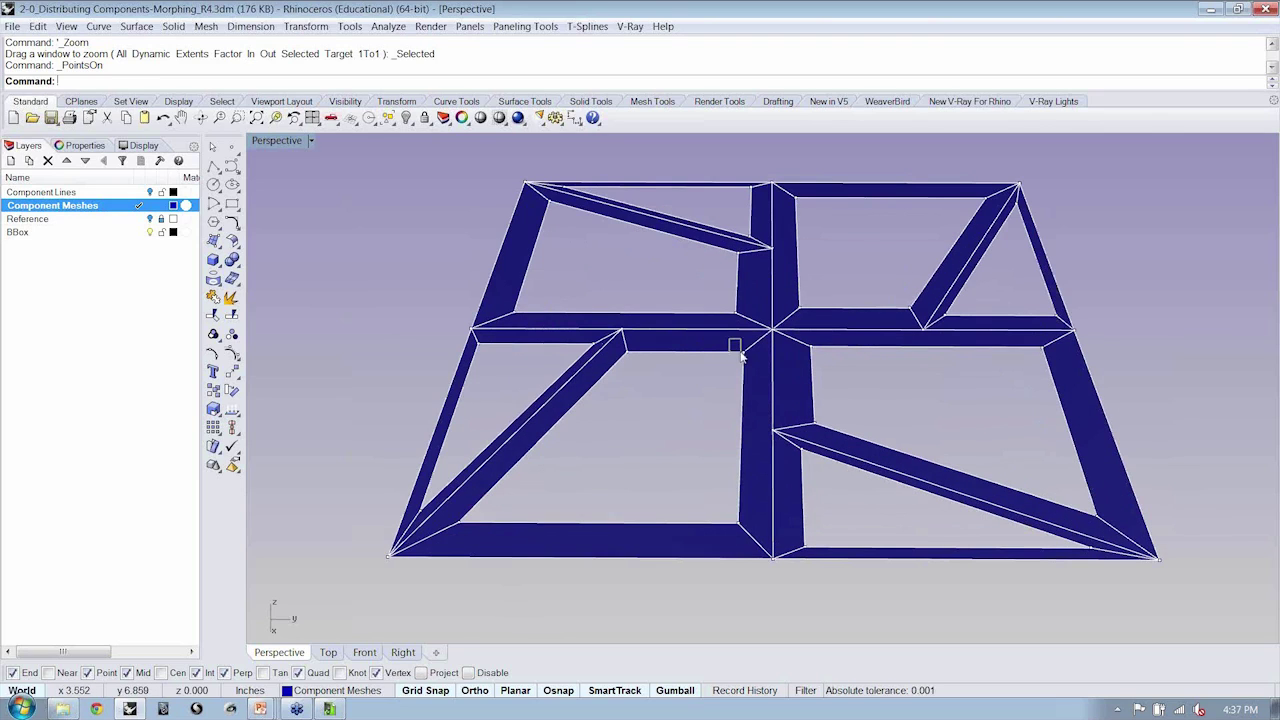
{"action": "left_click_drag", "start_coordinate": [755, 370], "coordinate": [755, 370]}
{"action": "left_click_drag", "start_coordinate": [720, 498], "coordinate": [748, 538]}
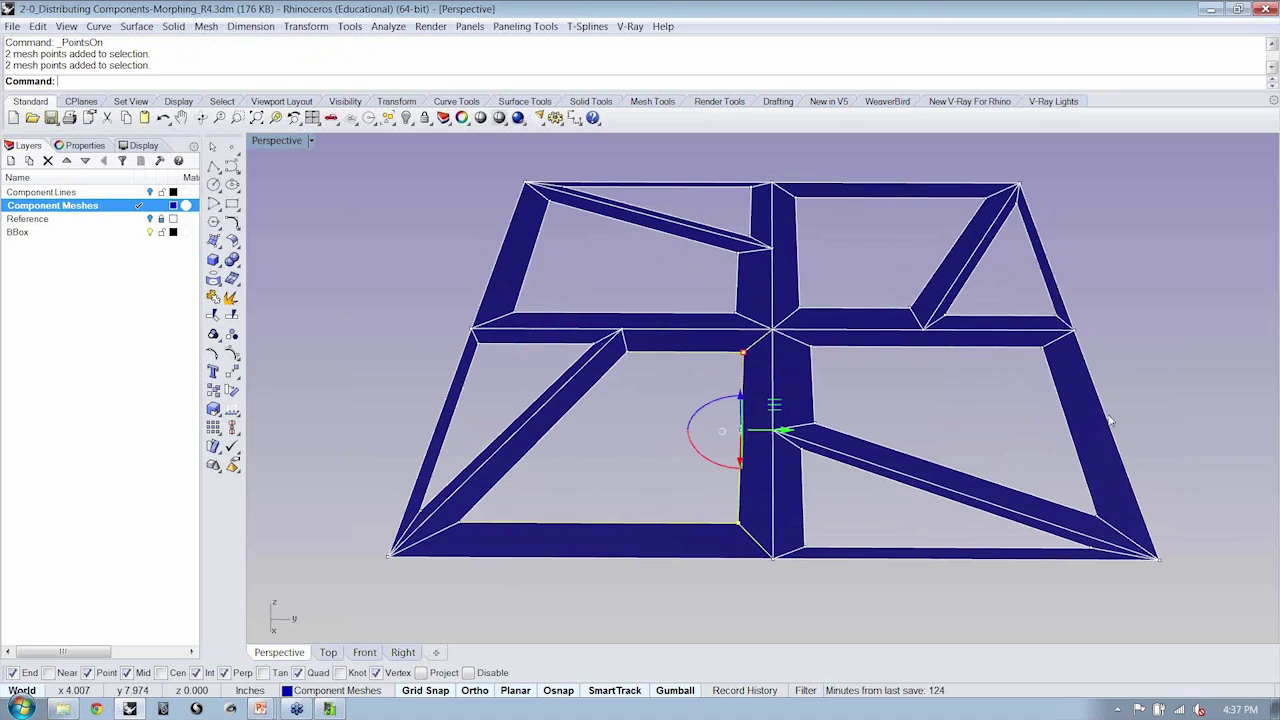
{"action": "left_click_drag", "start_coordinate": [1040, 348], "coordinate": [1055, 372]}
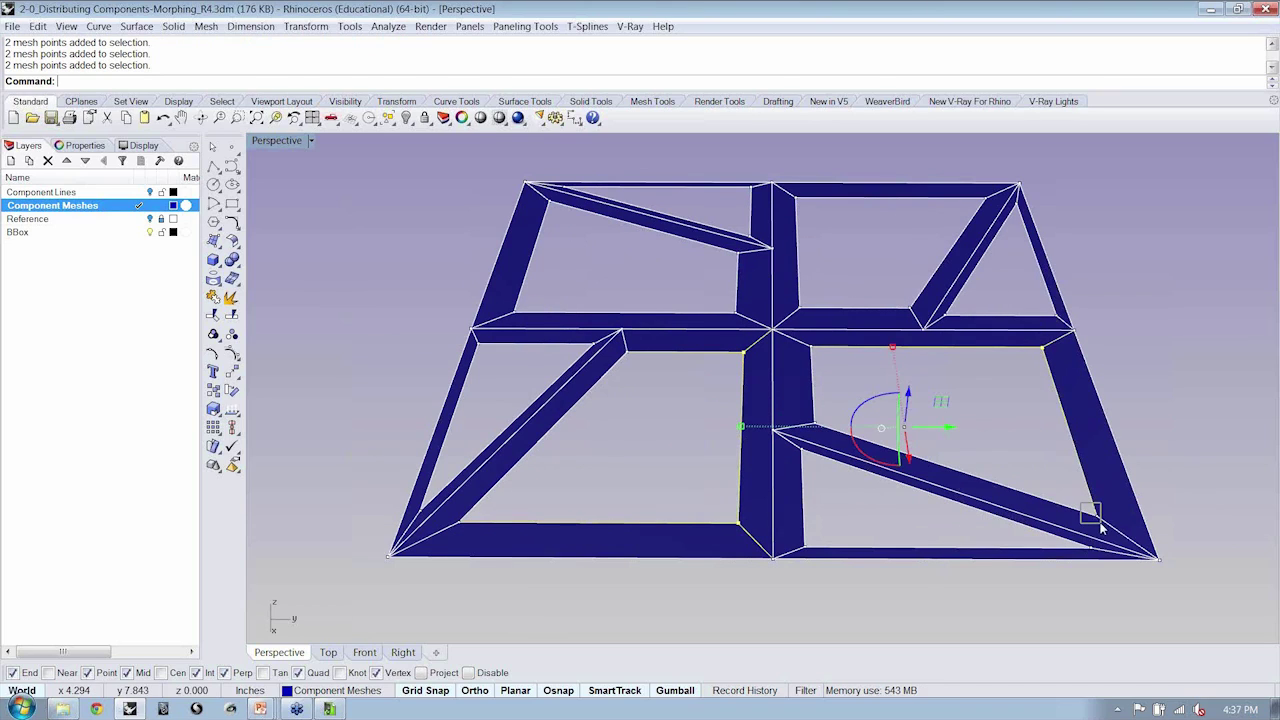
{"action": "left_click_drag", "start_coordinate": [781, 192], "coordinate": [806, 208], "text": "shift"}
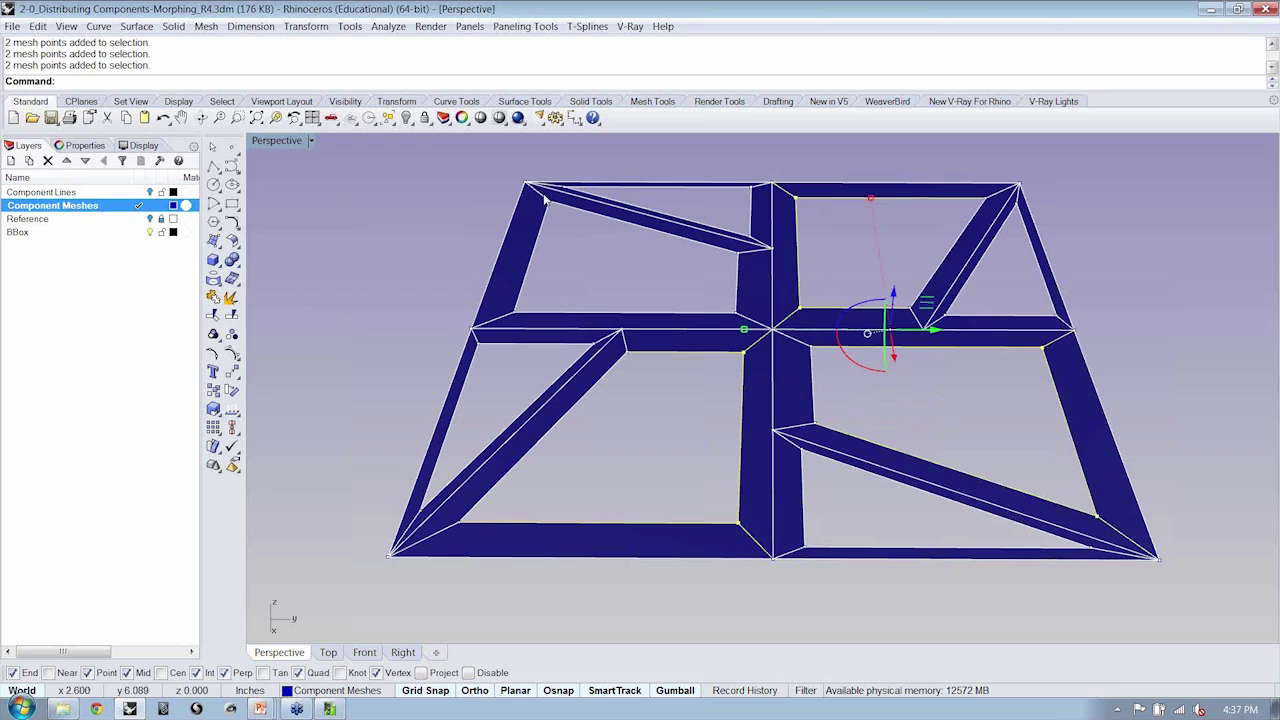
{"action": "left_click", "coordinate": [548, 203], "text": "shift"}
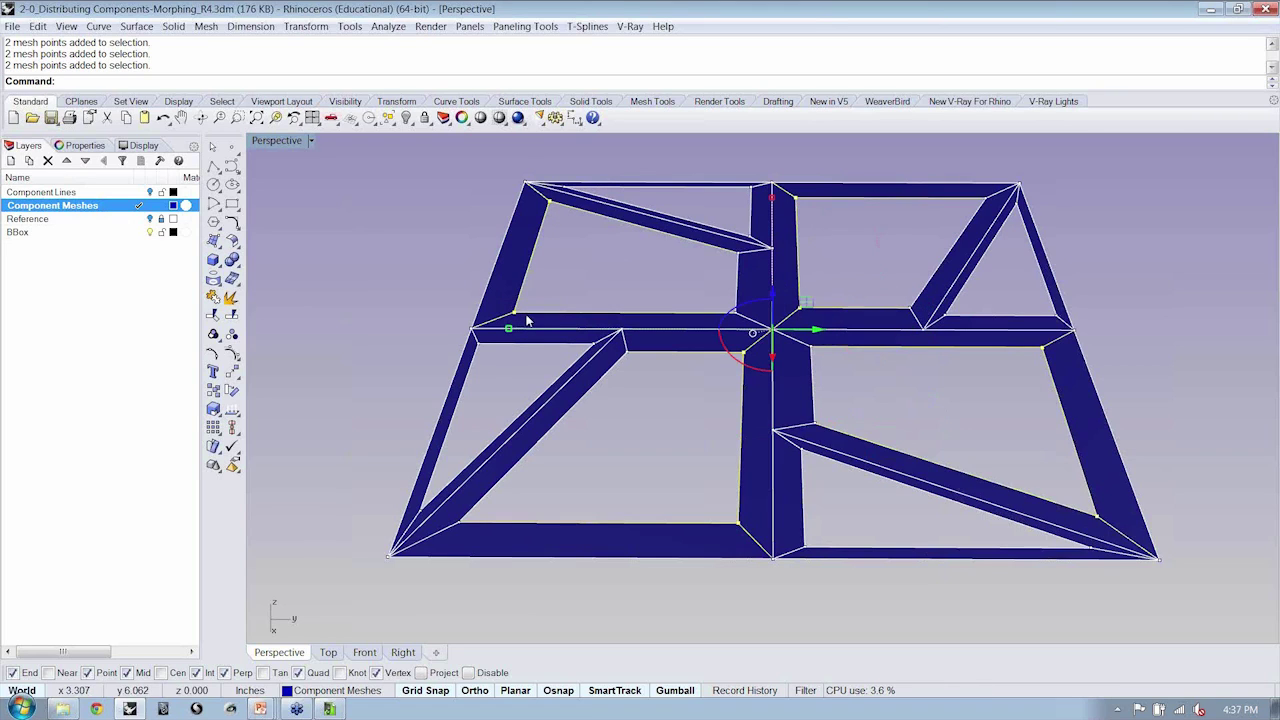
{"action": "left_click_drag", "start_coordinate": [772, 297], "coordinate": [770, 255]}
{"action": "right_click_drag", "start_coordinate": [770, 255], "coordinate": [800, 449]}
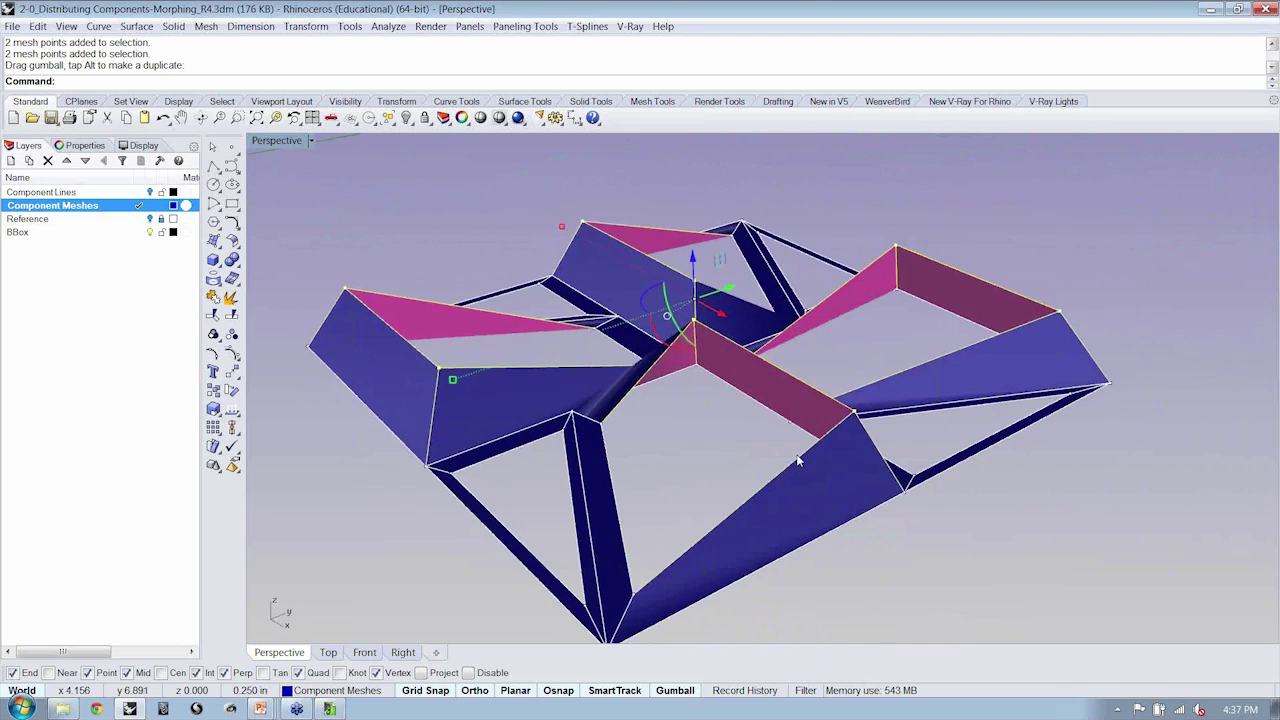
{"action": "right_click_drag", "start_coordinate": [808, 393], "coordinate": [808, 408]}
{"action": "scroll", "coordinate": [807, 374], "scroll_direction": "down", "scroll_amount": 3}
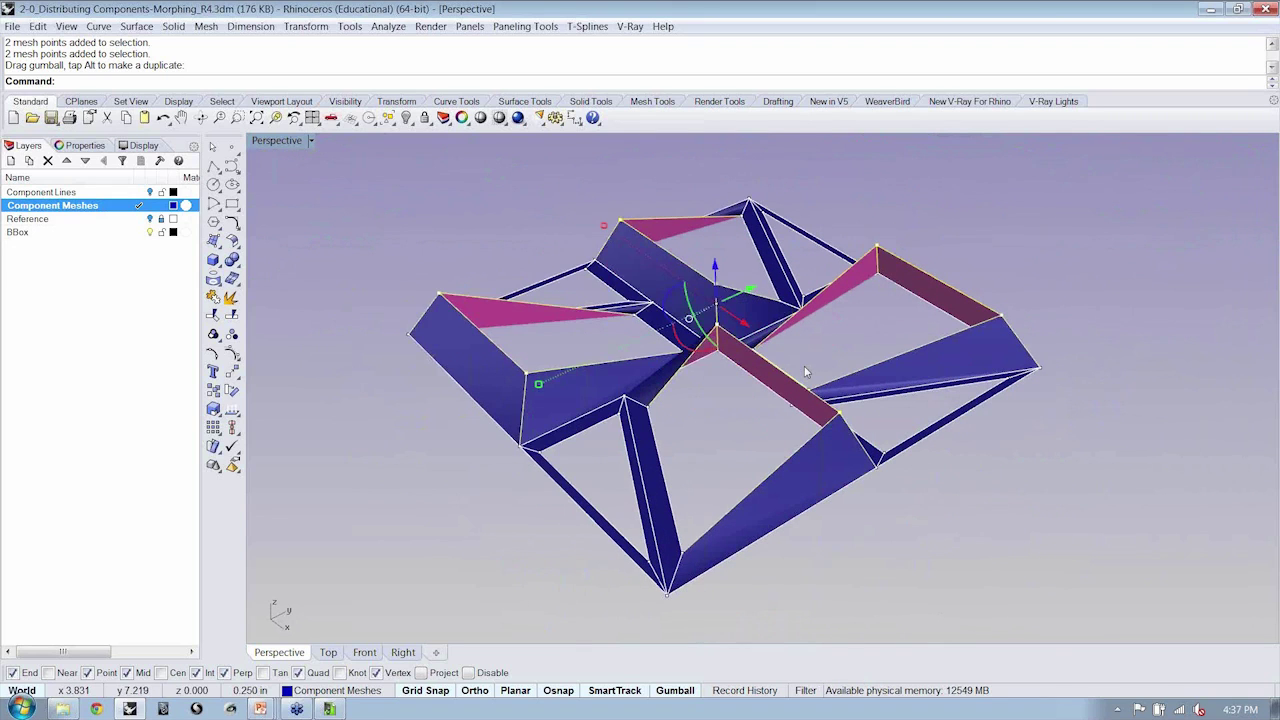
Deselect the raised points, then select the mesh and turn its control points on again.
{"action": "left_click", "coordinate": [978, 522]}
{"action": "right_click_drag", "start_coordinate": [815, 488], "coordinate": [628, 390]}
{"action": "scroll", "coordinate": [562, 406], "scroll_direction": "up", "scroll_amount": 5}
{"action": "left_click", "coordinate": [563, 403]}
{"action": "left_click", "coordinate": [227, 355]}
{"action": "key", "text": "Escape"}
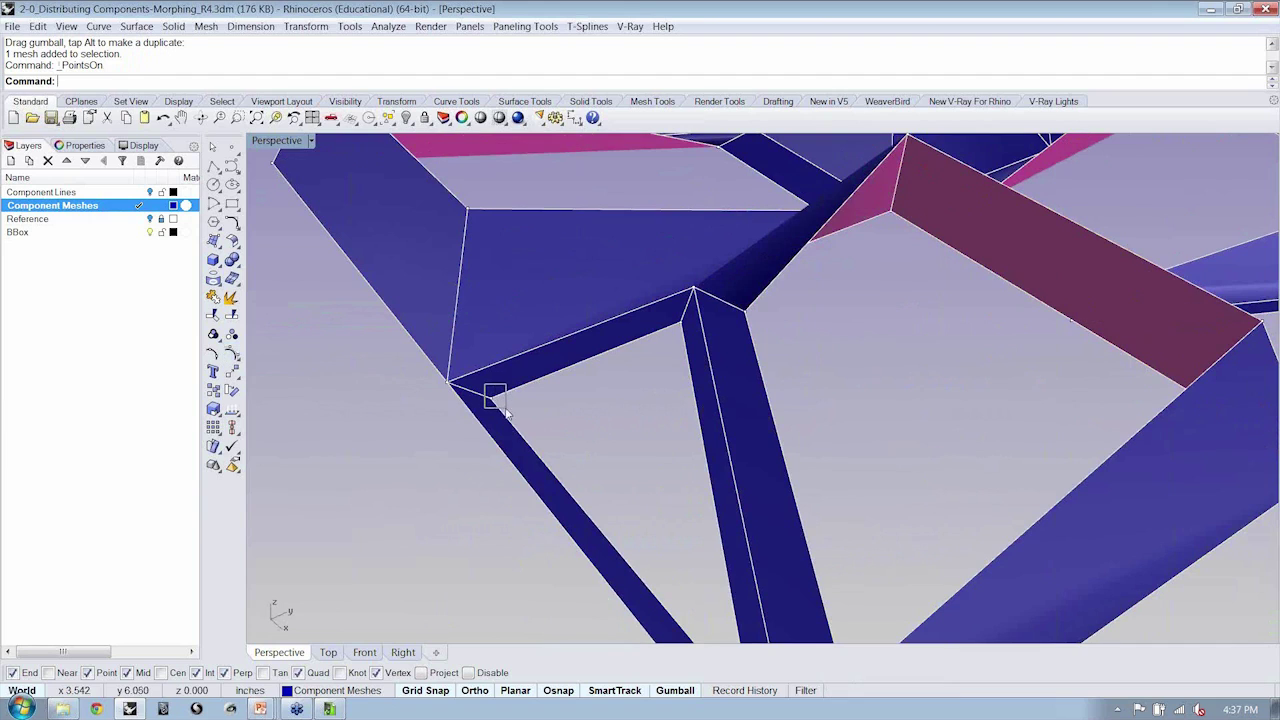
Select the two inner corner points along the short side of each triangular panel and lower them 0.25 in.
{"action": "left_click_drag", "start_coordinate": [505, 410], "coordinate": [508, 412]}
{"action": "left_click_drag", "start_coordinate": [668, 309], "coordinate": [687, 334], "text": "shift"}
{"action": "right_click_drag", "start_coordinate": [900, 386], "coordinate": [709, 320]}
{"action": "scroll", "coordinate": [831, 391], "scroll_direction": "down", "scroll_amount": 4}
{"action": "scroll", "coordinate": [692, 315], "scroll_direction": "up", "scroll_amount": 4}
{"action": "left_click", "coordinate": [686, 310], "text": "shift"}
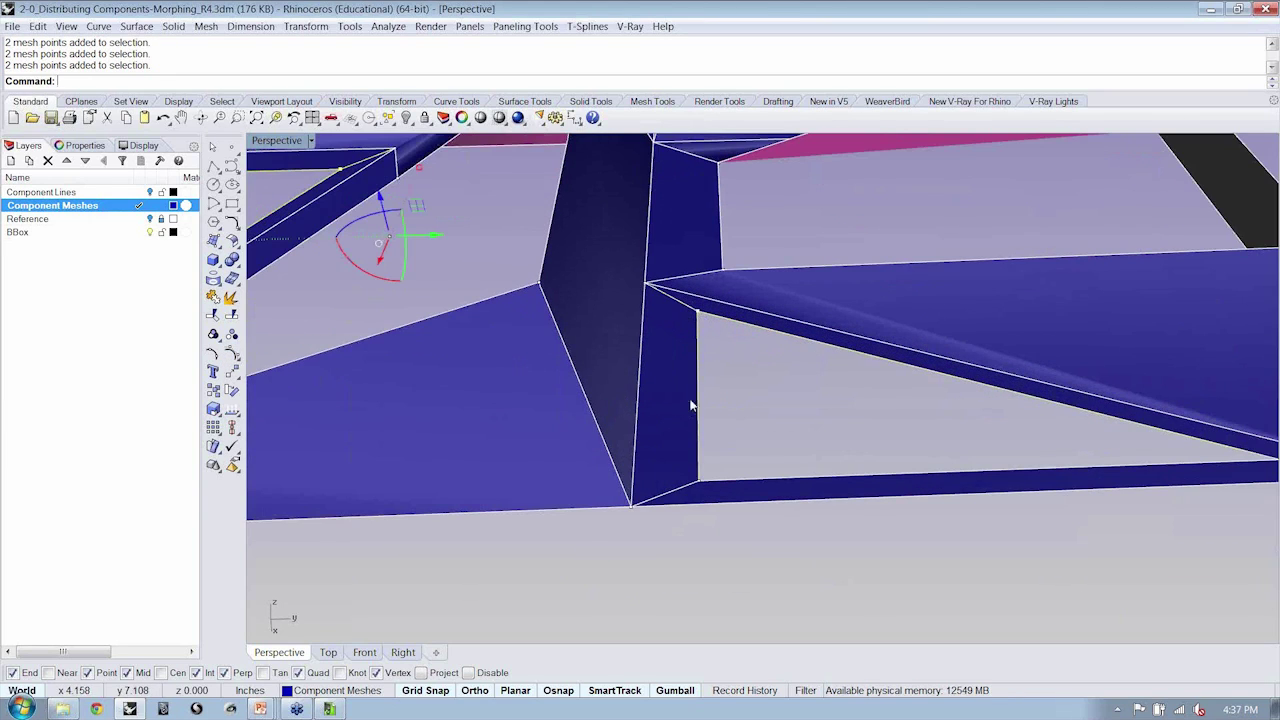
{"action": "right_click_drag", "start_coordinate": [694, 466], "coordinate": [692, 361]}
{"action": "scroll", "coordinate": [769, 341], "scroll_direction": "up", "scroll_amount": 5}
{"action": "left_click_drag", "start_coordinate": [776, 335], "coordinate": [818, 366], "text": "shift"}
{"action": "right_click_drag", "start_coordinate": [826, 498], "coordinate": [801, 383], "text": "shift"}
{"action": "left_click_drag", "start_coordinate": [757, 495], "coordinate": [785, 514], "text": "shift"}
{"action": "right_click_drag", "start_coordinate": [1002, 389], "coordinate": [872, 384]}
{"action": "scroll", "coordinate": [872, 384], "scroll_direction": "down", "scroll_amount": 5}
{"action": "right_click_drag", "start_coordinate": [1057, 398], "coordinate": [780, 455]}
{"action": "scroll", "coordinate": [781, 458], "scroll_direction": "up", "scroll_amount": 2}
{"action": "scroll", "coordinate": [846, 566], "scroll_direction": "up", "scroll_amount": 3}
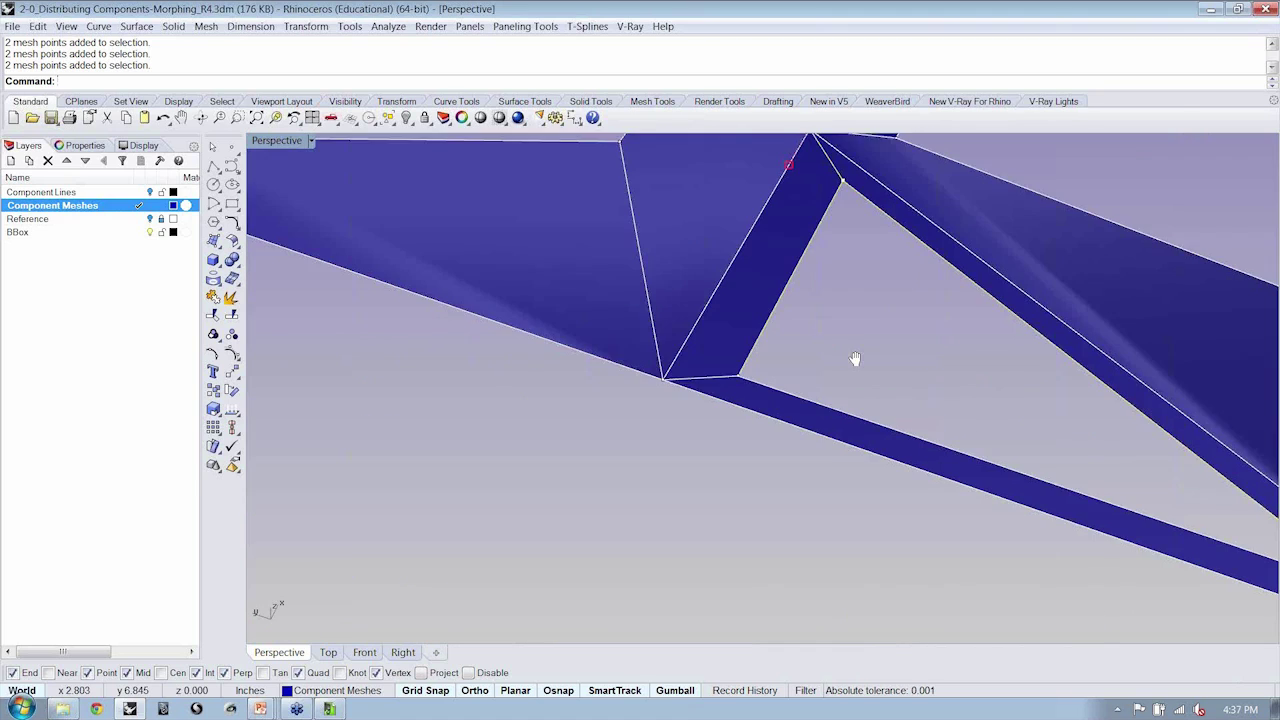
{"action": "left_click_drag", "start_coordinate": [763, 382], "coordinate": [765, 384], "text": "shift"}
{"action": "scroll", "coordinate": [791, 379], "scroll_direction": "down", "scroll_amount": 8}
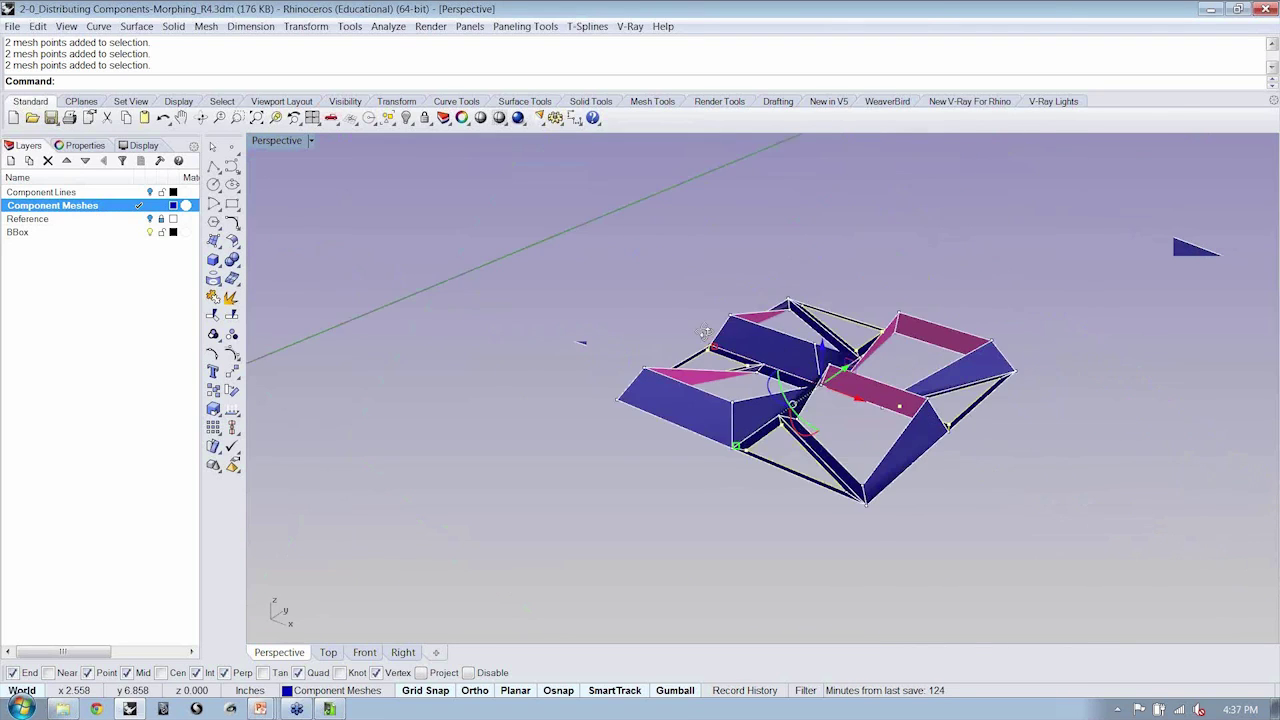
{"action": "scroll", "coordinate": [802, 363], "scroll_direction": "up", "scroll_amount": 2}
{"action": "right_click_drag", "start_coordinate": [802, 363], "coordinate": [825, 346]}
{"action": "left_click_drag", "start_coordinate": [826, 348], "coordinate": [808, 362]}
{"action": "right_click_drag", "start_coordinate": [806, 358], "coordinate": [790, 432]}
{"action": "scroll", "coordinate": [798, 400], "scroll_direction": "down", "scroll_amount": 4}
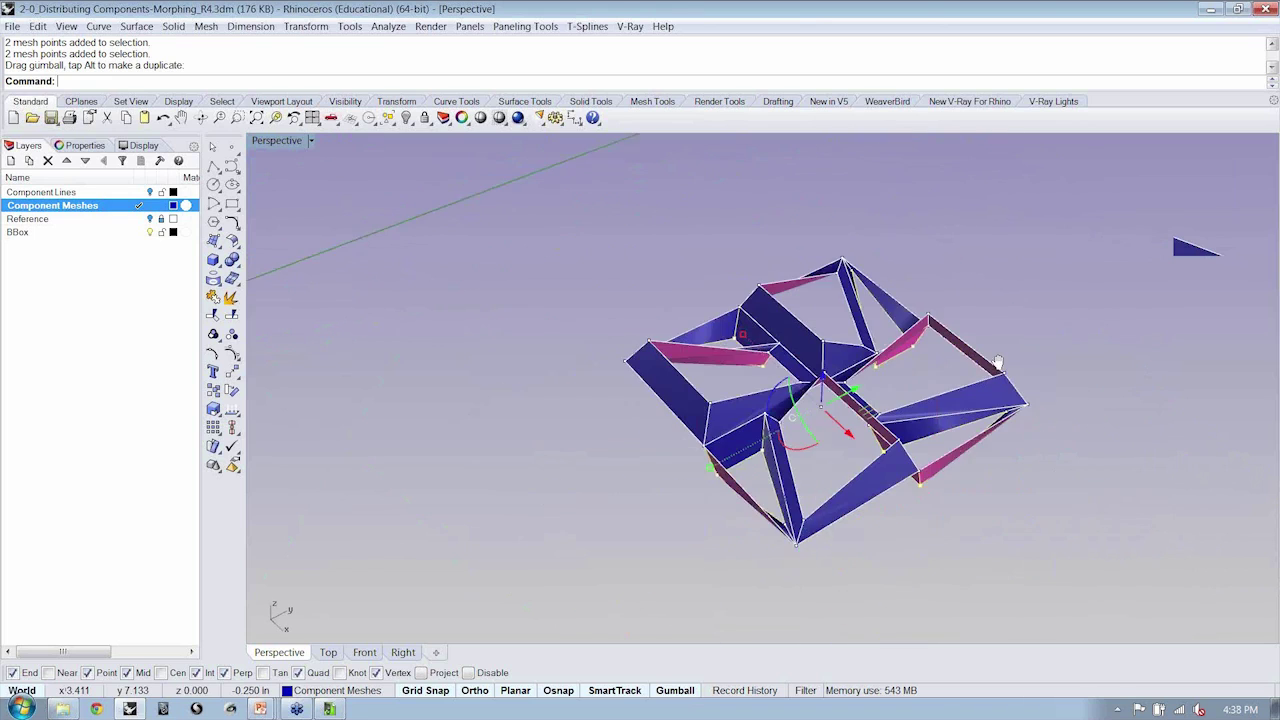
{"action": "left_click", "coordinate": [1000, 434]}
{"action": "scroll", "coordinate": [811, 374], "scroll_direction": "up", "scroll_amount": 2}
{"action": "right_click_drag", "start_coordinate": [811, 378], "coordinate": [886, 337]}
{"action": "scroll", "coordinate": [868, 358], "scroll_direction": "down", "scroll_amount": 12}
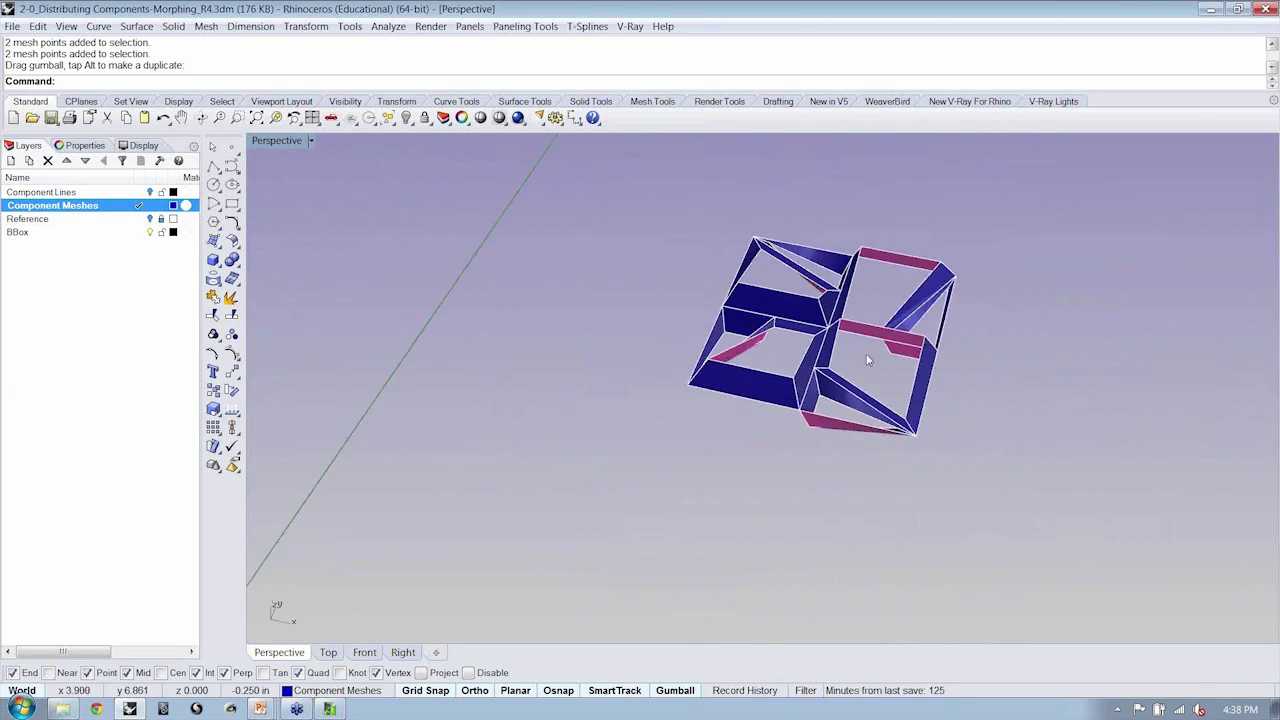
Select the reshaped mesh and show the Reference and Component Lines layers in the Top view.
{"action": "right_click_drag", "start_coordinate": [750, 366], "coordinate": [698, 323]}
{"action": "left_click", "coordinate": [698, 323]}
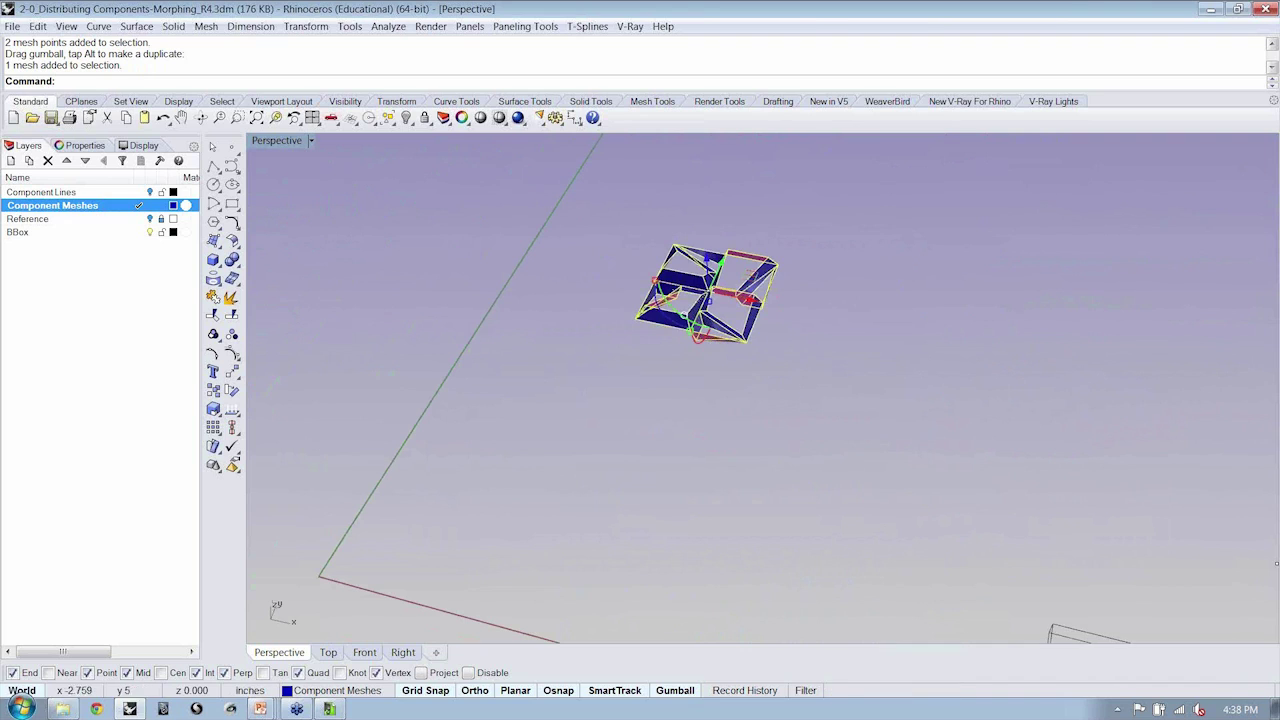
{"action": "double_click", "coordinate": [262, 144]}
{"action": "double_click", "coordinate": [262, 143]}
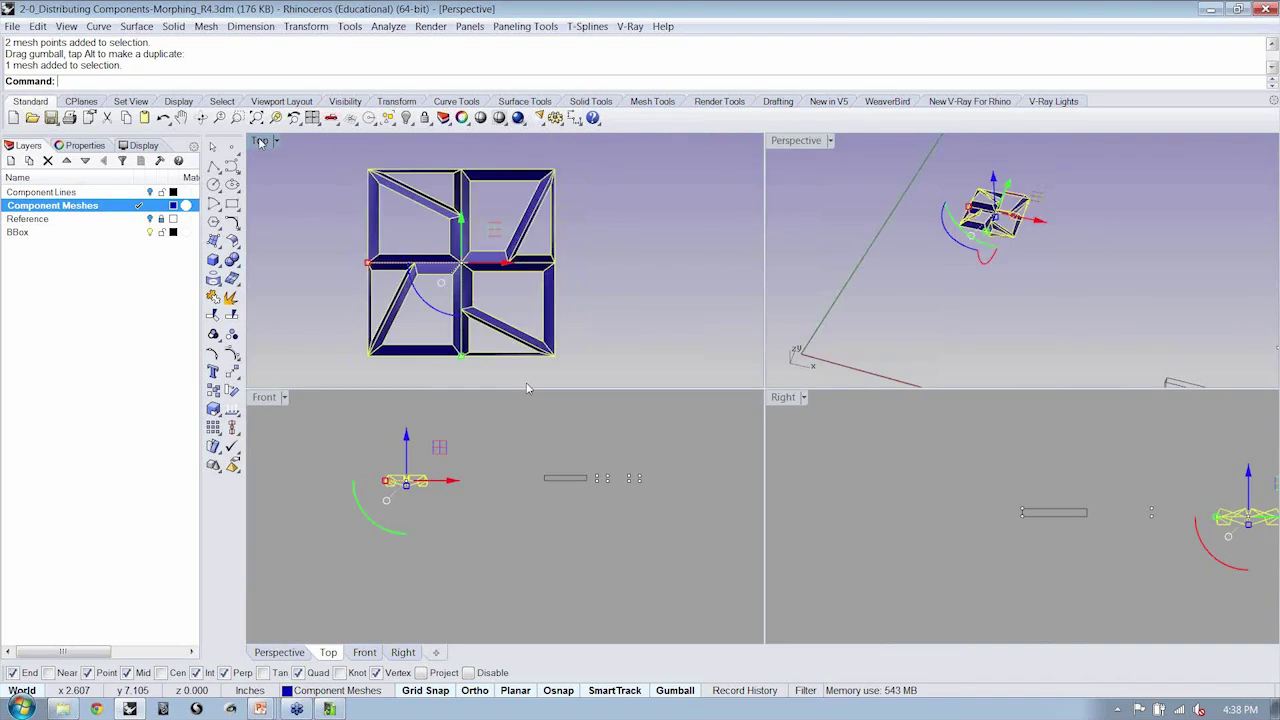
{"action": "scroll", "coordinate": [580, 400], "scroll_direction": "down", "scroll_amount": 10}
{"action": "scroll", "coordinate": [590, 404], "scroll_direction": "down", "scroll_amount": 8}
{"action": "right_click_drag", "start_coordinate": [592, 404], "coordinate": [551, 365]}
{"action": "scroll", "coordinate": [625, 350], "scroll_direction": "up", "scroll_amount": 6}
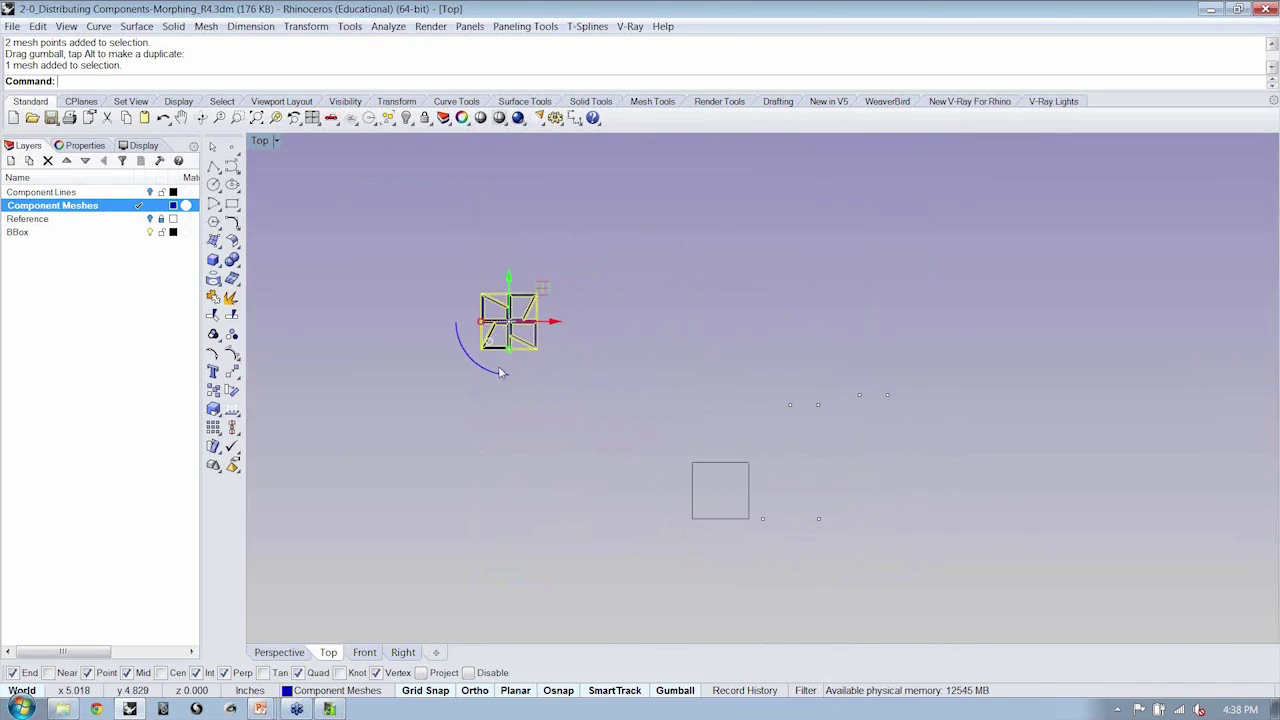
{"action": "left_click", "coordinate": [151, 219]}
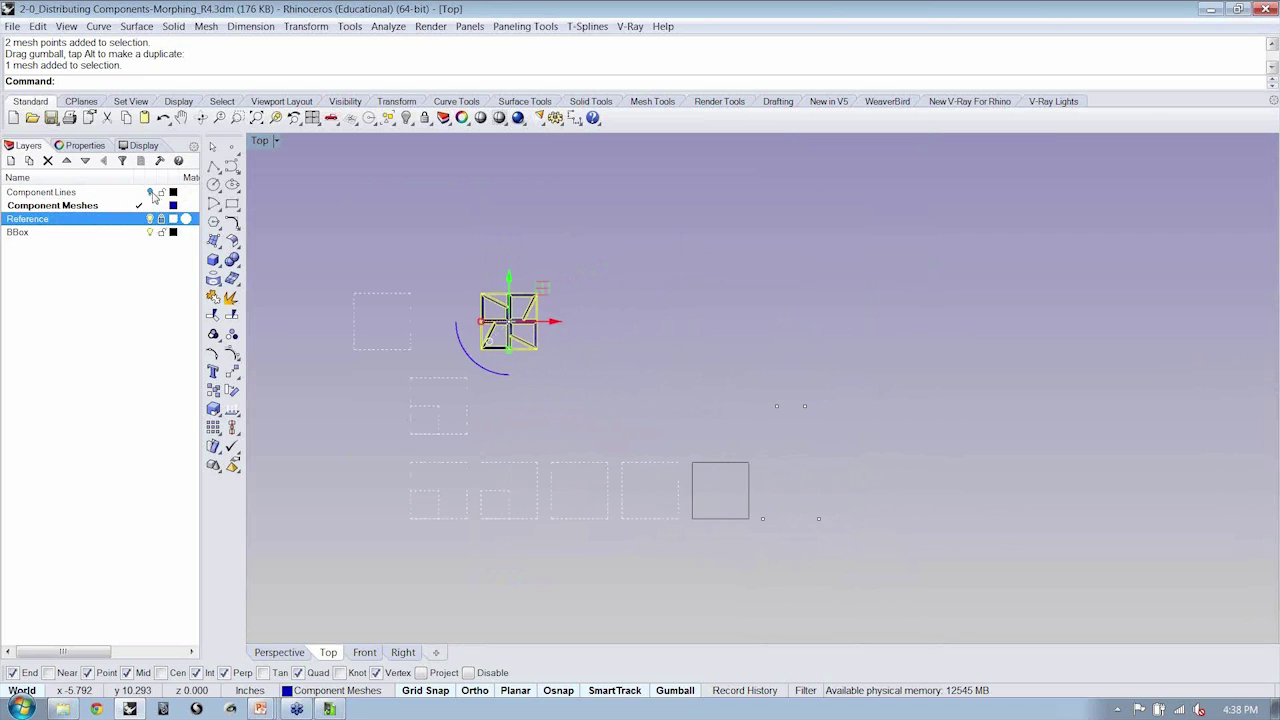
{"action": "left_click", "coordinate": [151, 192]}
{"action": "scroll", "coordinate": [298, 363], "scroll_direction": "up", "scroll_amount": 7}
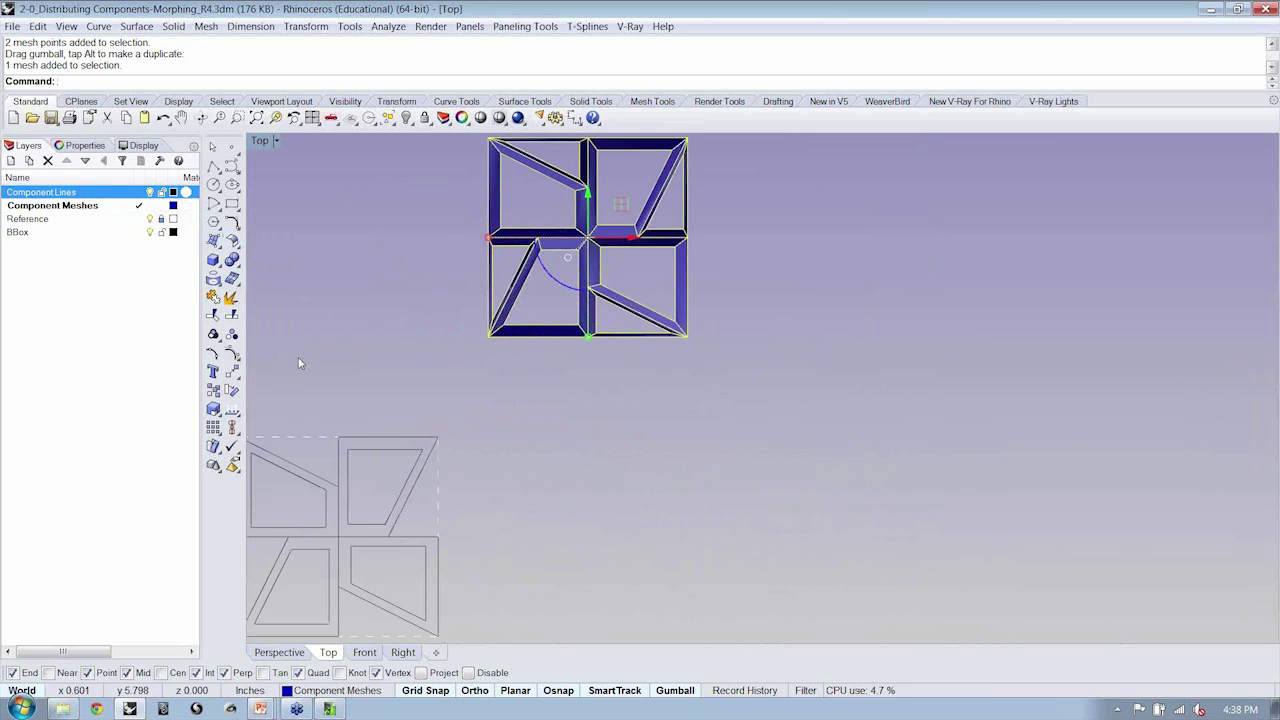
{"action": "scroll", "coordinate": [249, 382], "scroll_direction": "down", "scroll_amount": 2}
{"action": "left_click", "coordinate": [233, 372]}
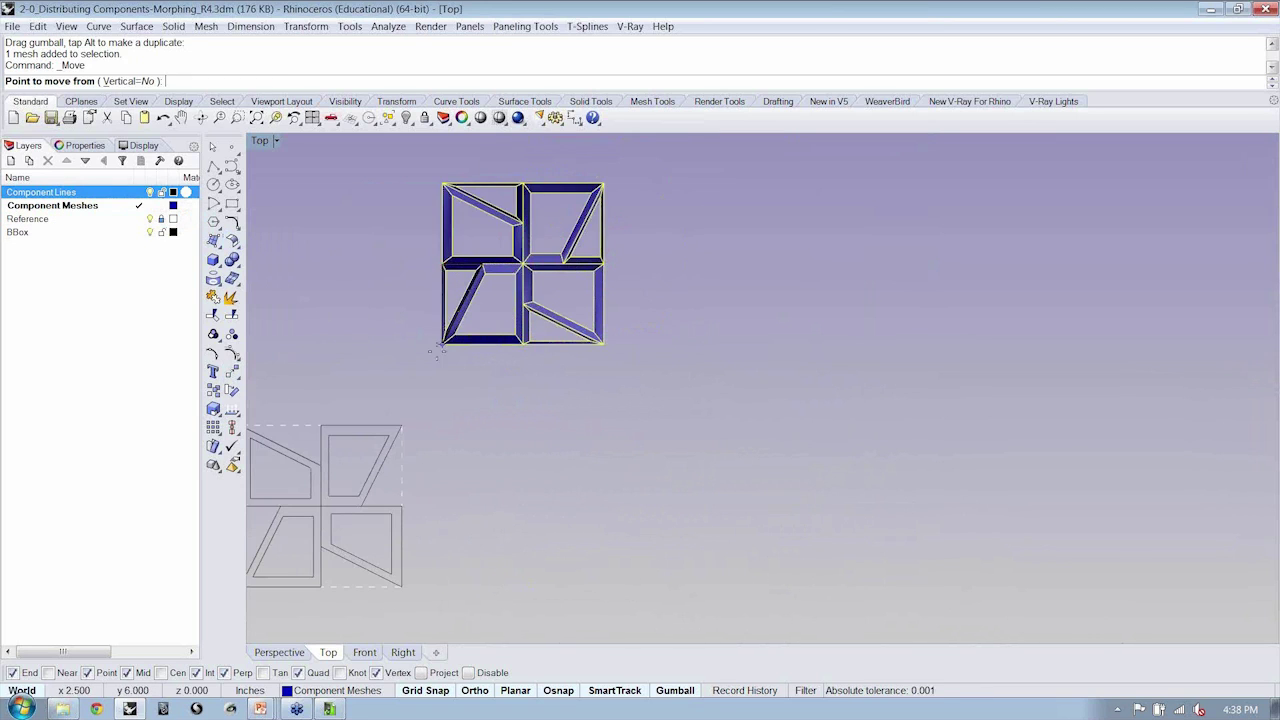
{"action": "left_click", "coordinate": [443, 345]}
{"action": "scroll", "coordinate": [665, 347], "scroll_direction": "down", "scroll_amount": 12}
{"action": "scroll", "coordinate": [888, 410], "scroll_direction": "up", "scroll_amount": 8}
{"action": "right_click_drag", "start_coordinate": [921, 476], "coordinate": [920, 449]}
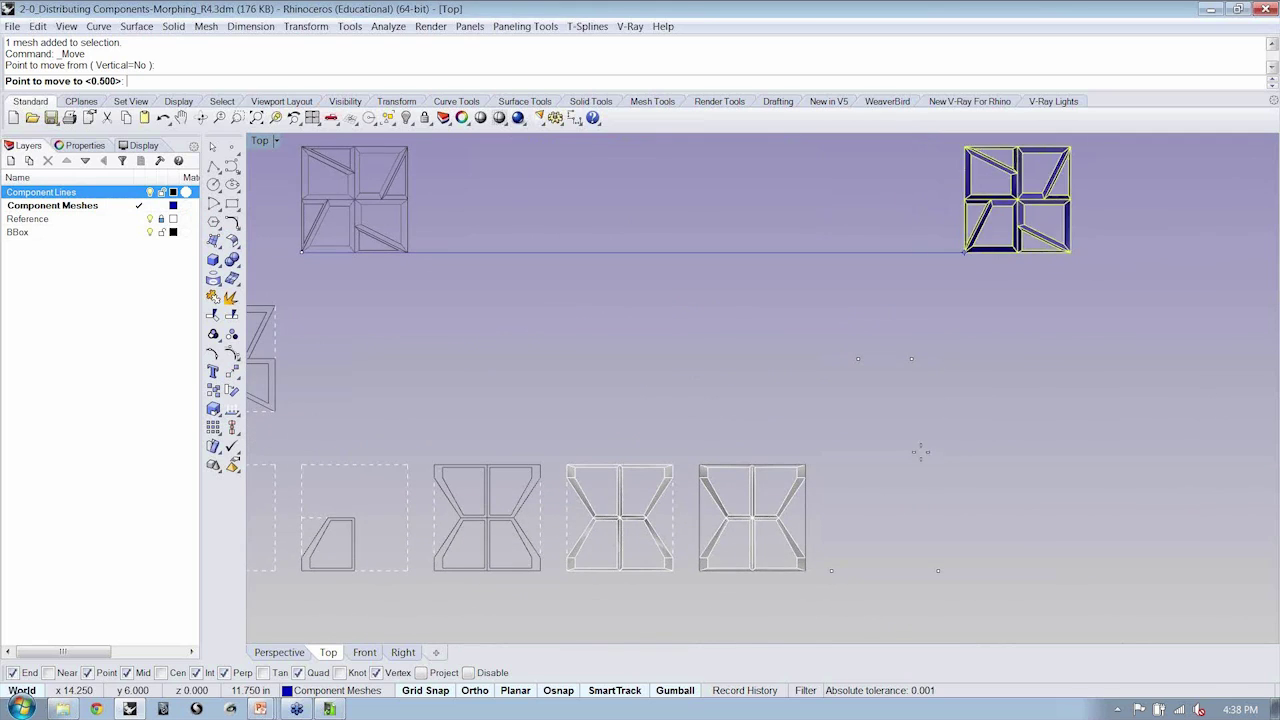
{"action": "right_click_drag", "start_coordinate": [899, 499], "coordinate": [928, 440]}
{"action": "key", "text": "Escape"}
{"action": "right_click_drag", "start_coordinate": [455, 260], "coordinate": [699, 391]}
{"action": "key", "text": "Escape"}
Select the reshaped four-tile mesh again in the Top view.
{"action": "scroll", "coordinate": [629, 334], "scroll_direction": "up", "scroll_amount": 12}
{"action": "left_click", "coordinate": [629, 334]}
{"action": "right_click_drag", "start_coordinate": [631, 262], "coordinate": [628, 423]}
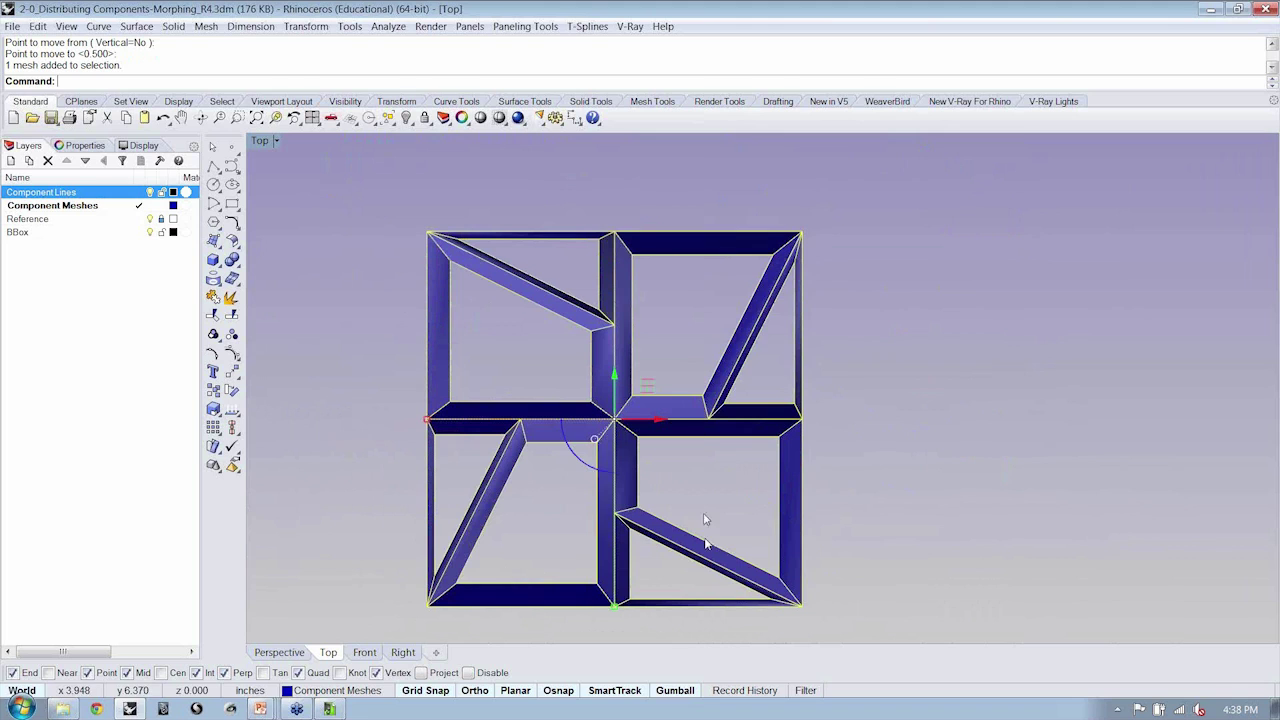